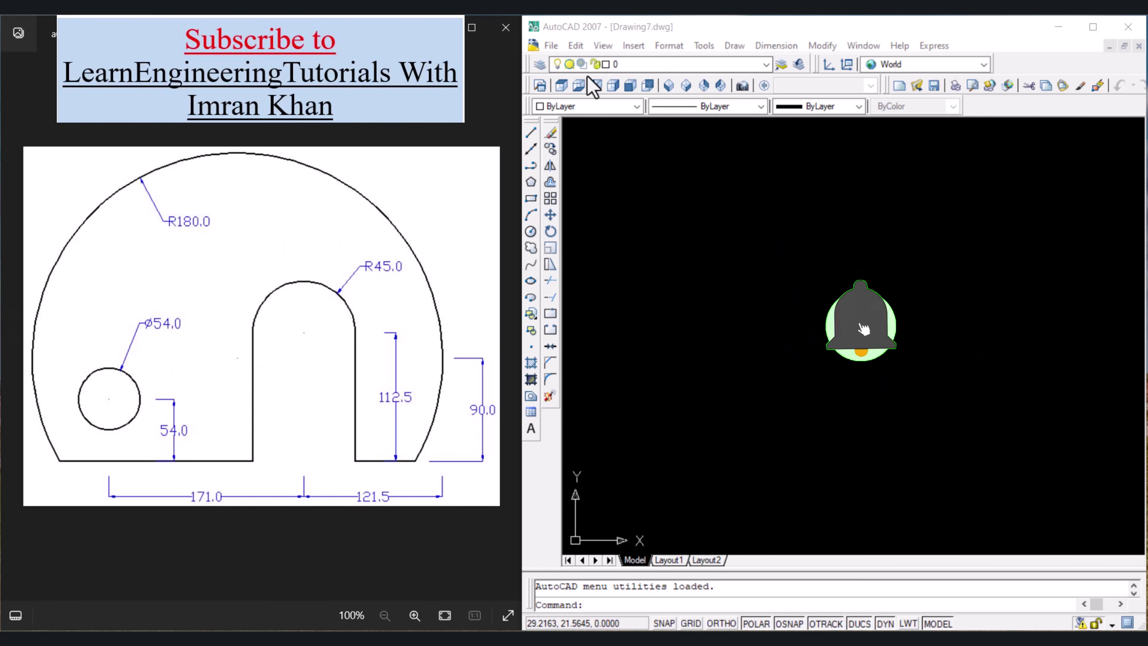
Create a new drawing from the acad template.
left_click(551, 45)
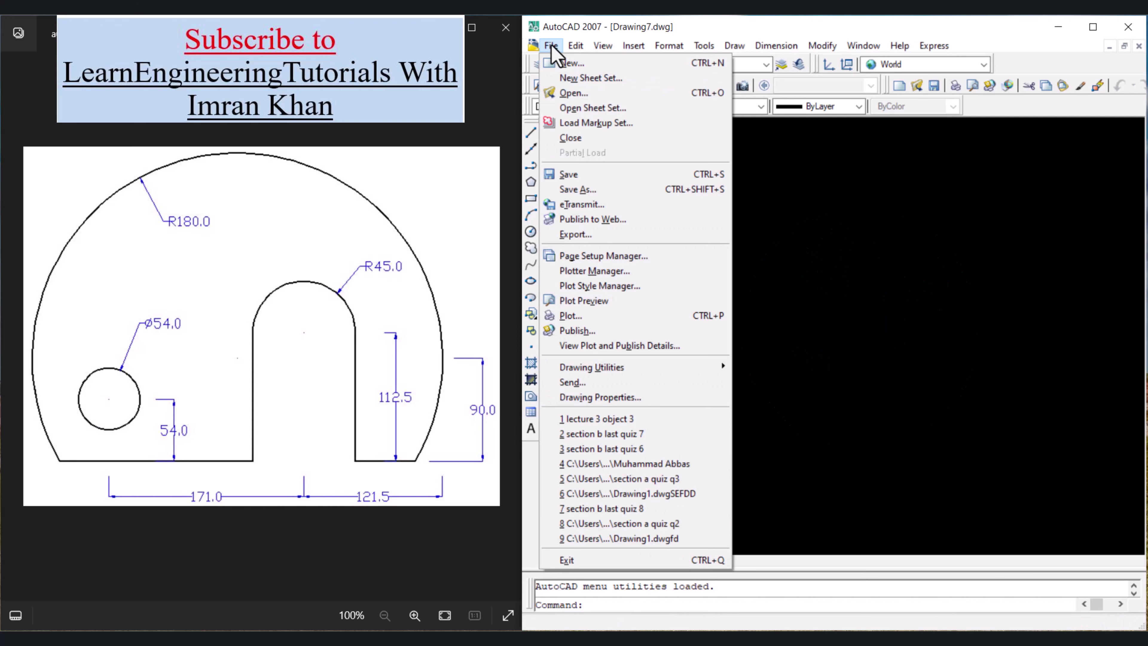
left_click(566, 67)
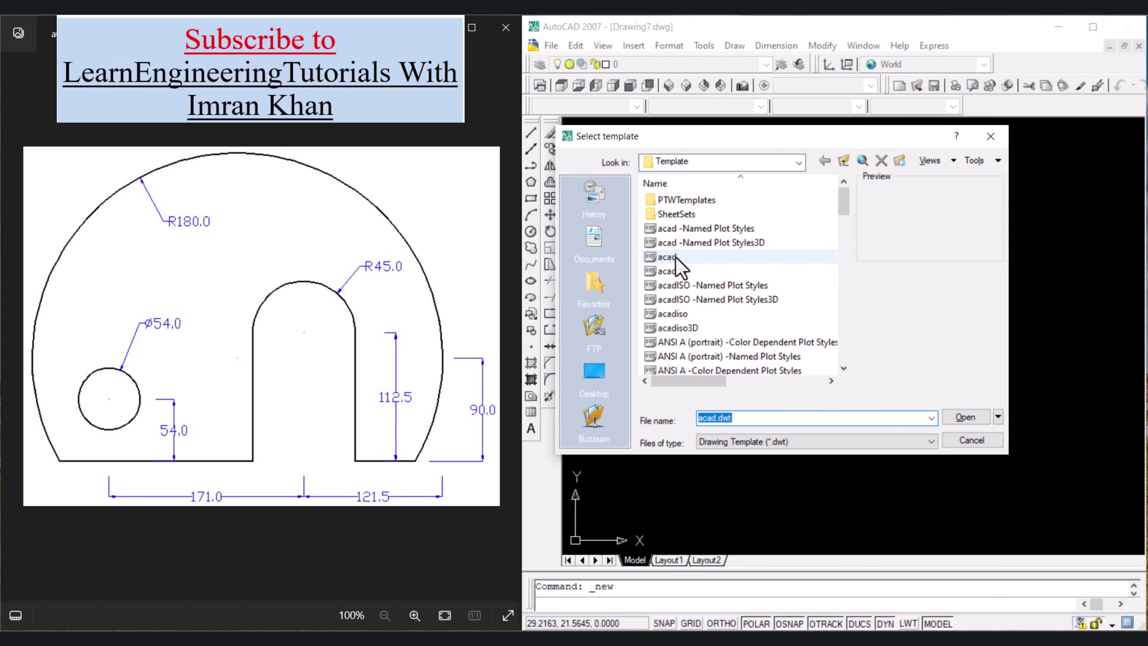
double_click(671, 256)
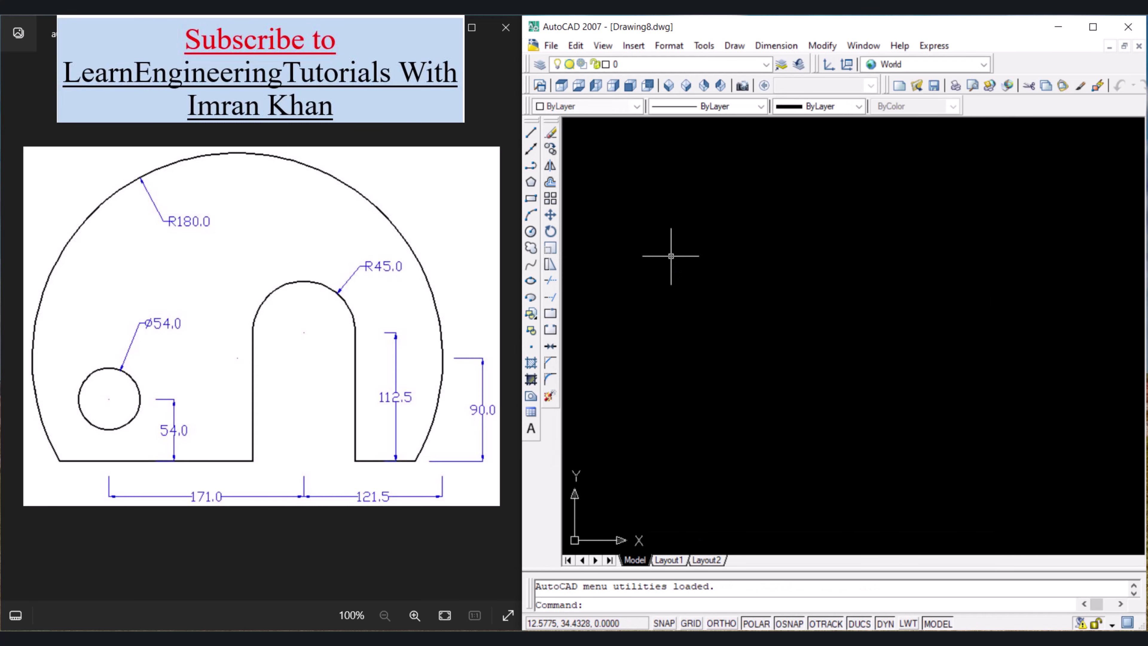
Set the drawing's insertion scale units to Millimeters.
type("un")
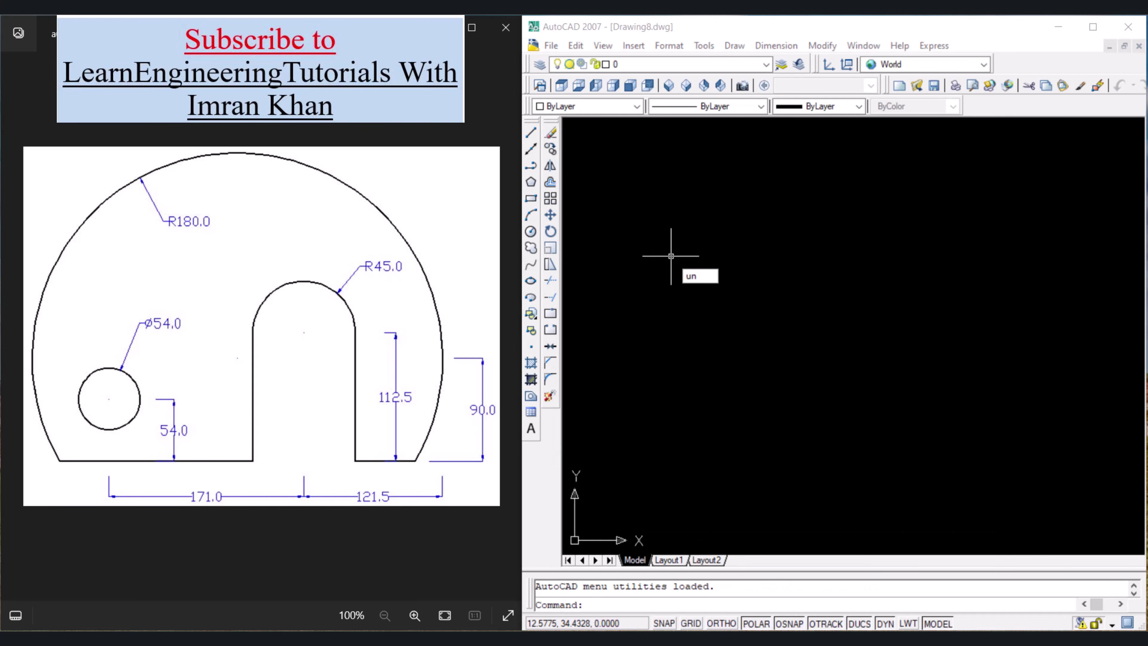
key("Return")
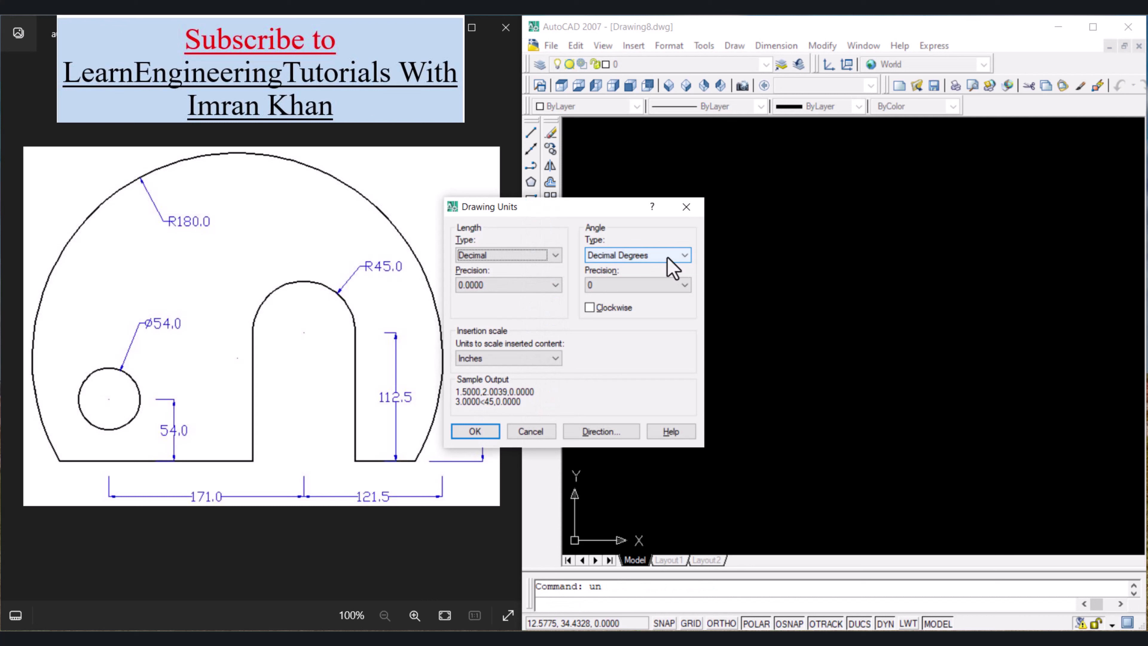
left_click(526, 358)
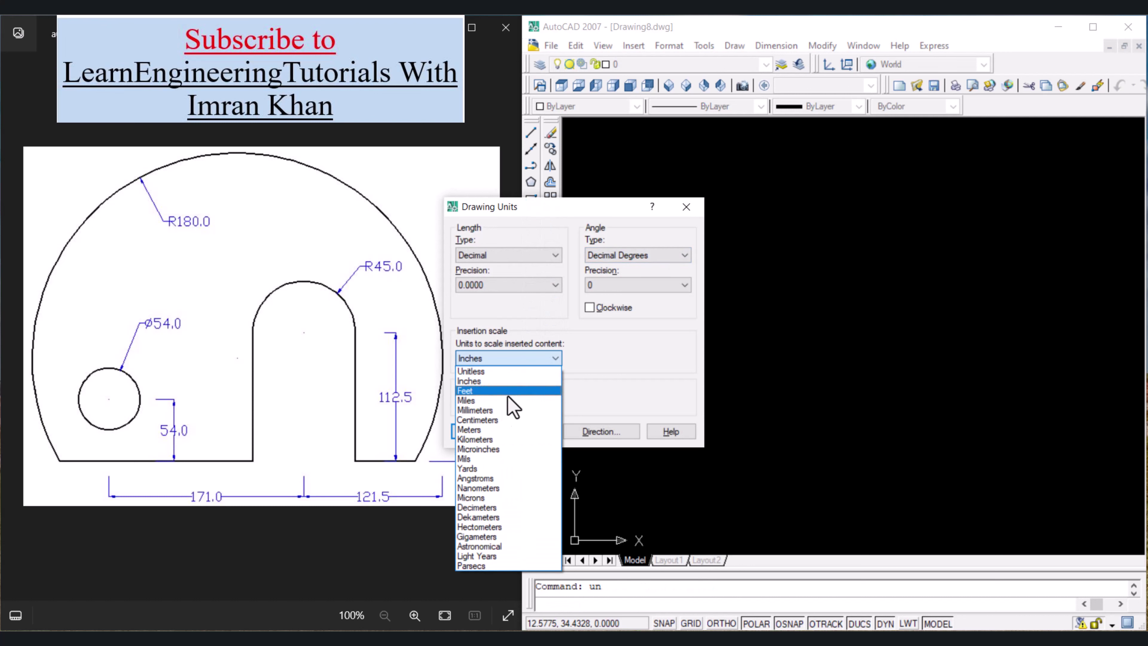
left_click(492, 410)
left_click(475, 431)
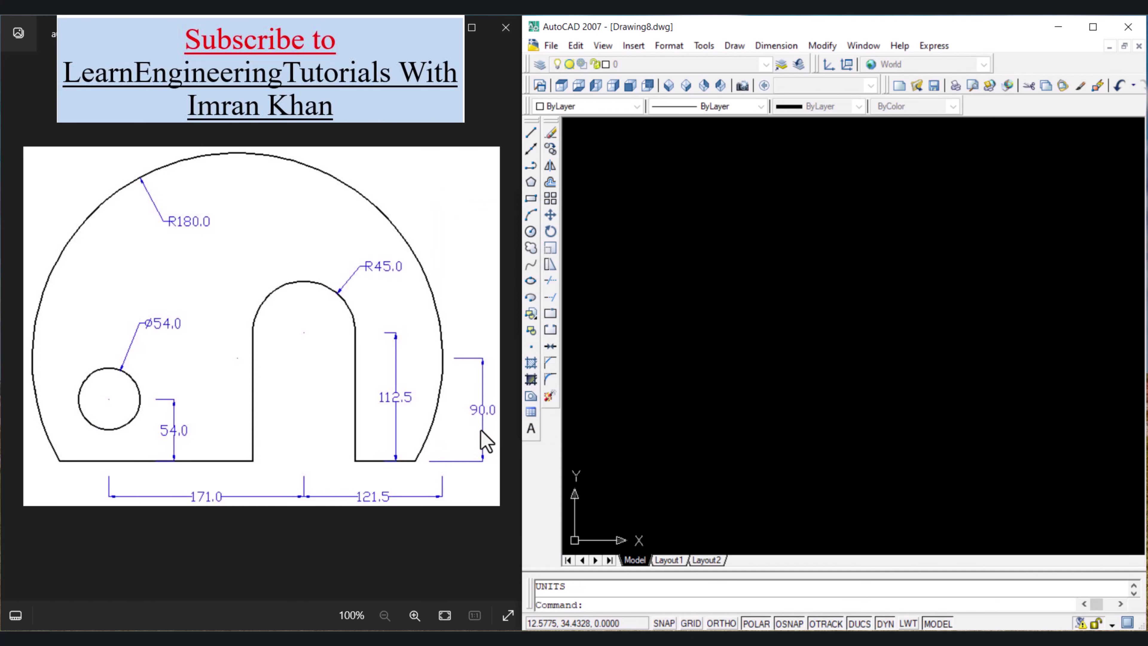
Review and accept the object snap settings, keeping Quadrant, Midpoint and Endpoint snaps on, and turn on lineweight display.
right_click(840, 624)
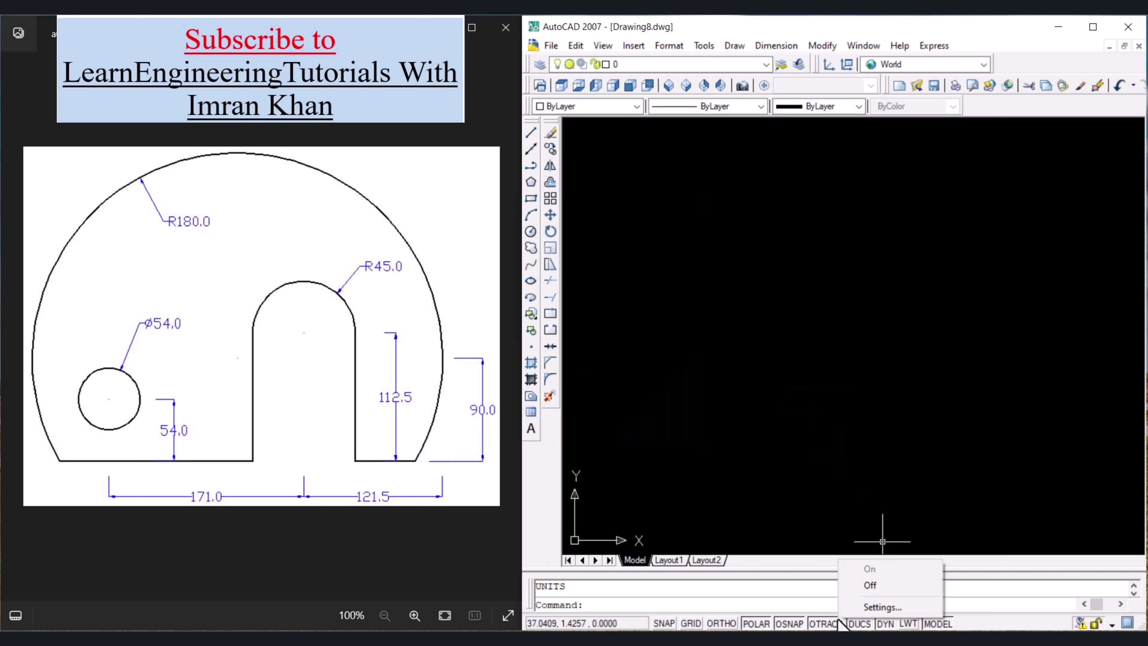
left_click(874, 608)
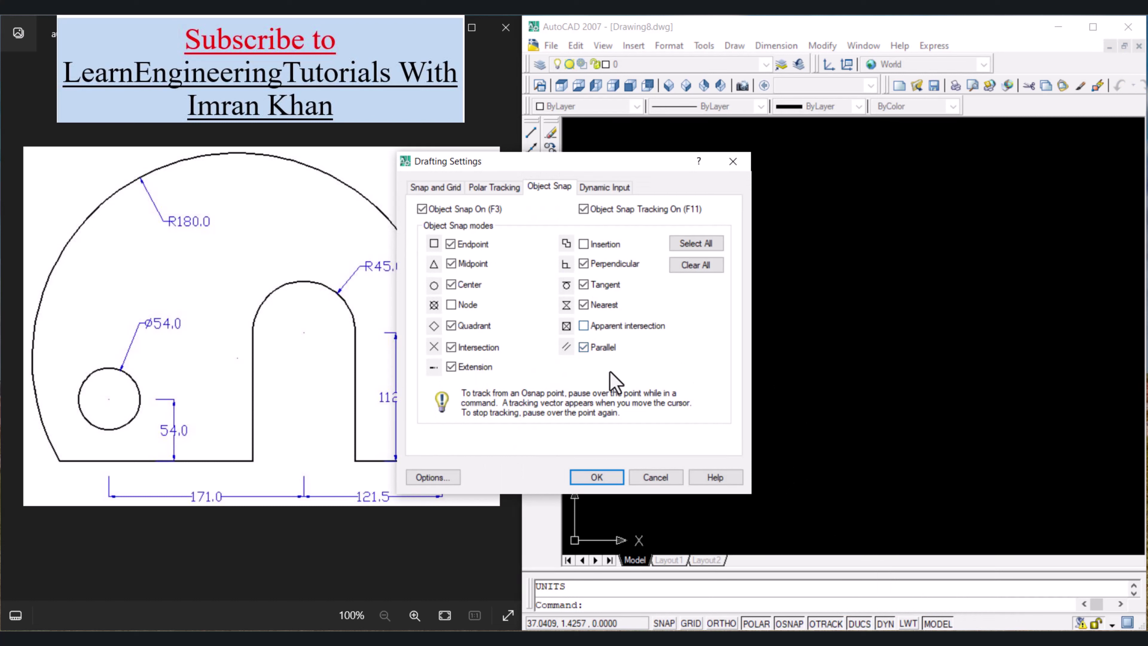
left_click(597, 477)
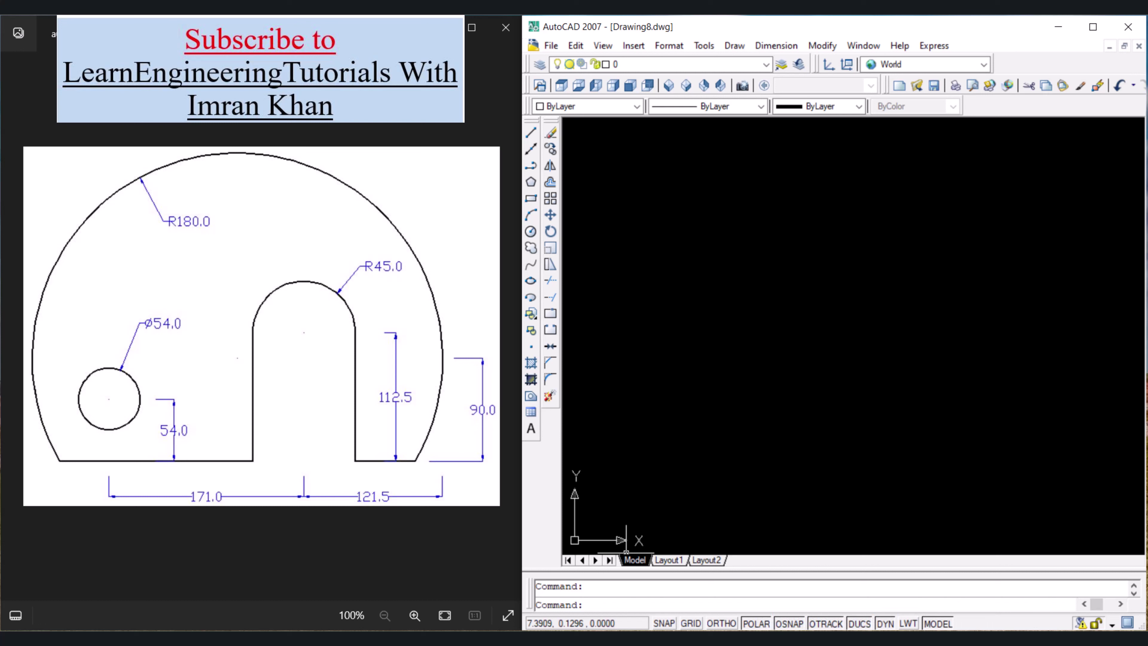
left_click(908, 623)
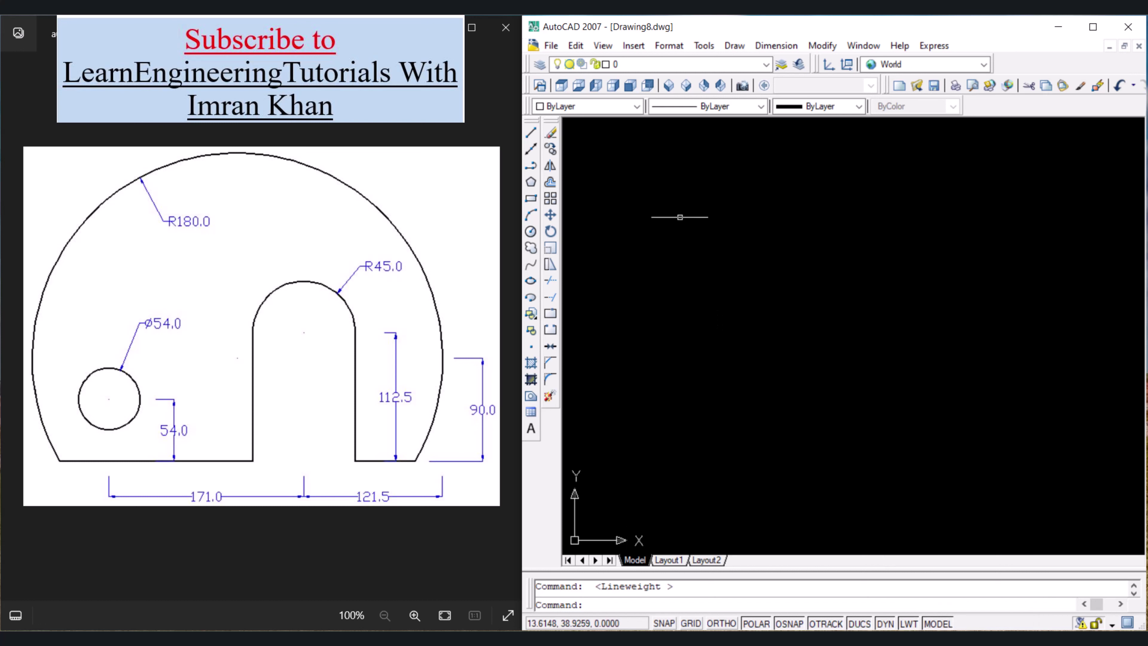
Draw a circle of radius 180 in the empty drawing area and show it whole in the top view.
left_click(530, 231)
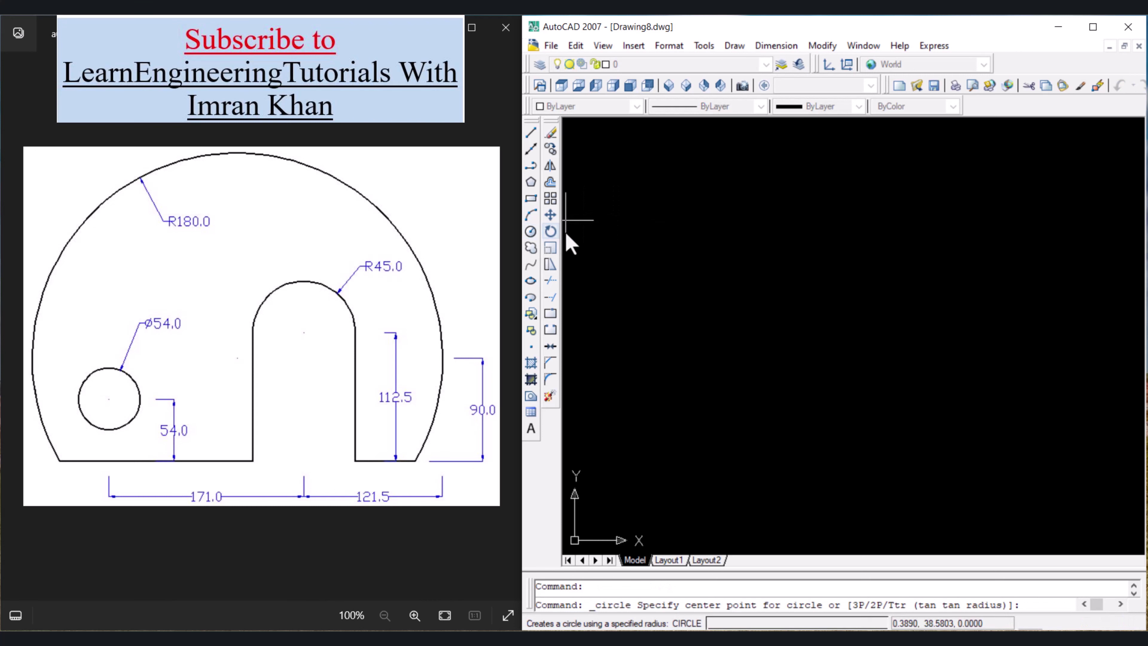
left_click(857, 307)
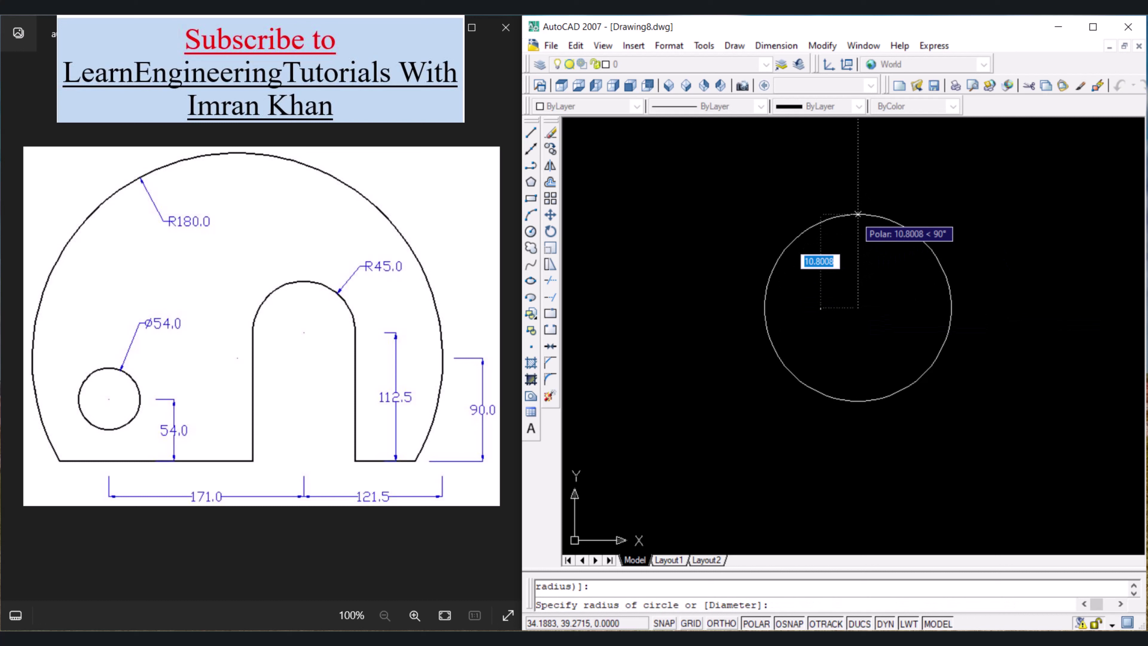
type("180")
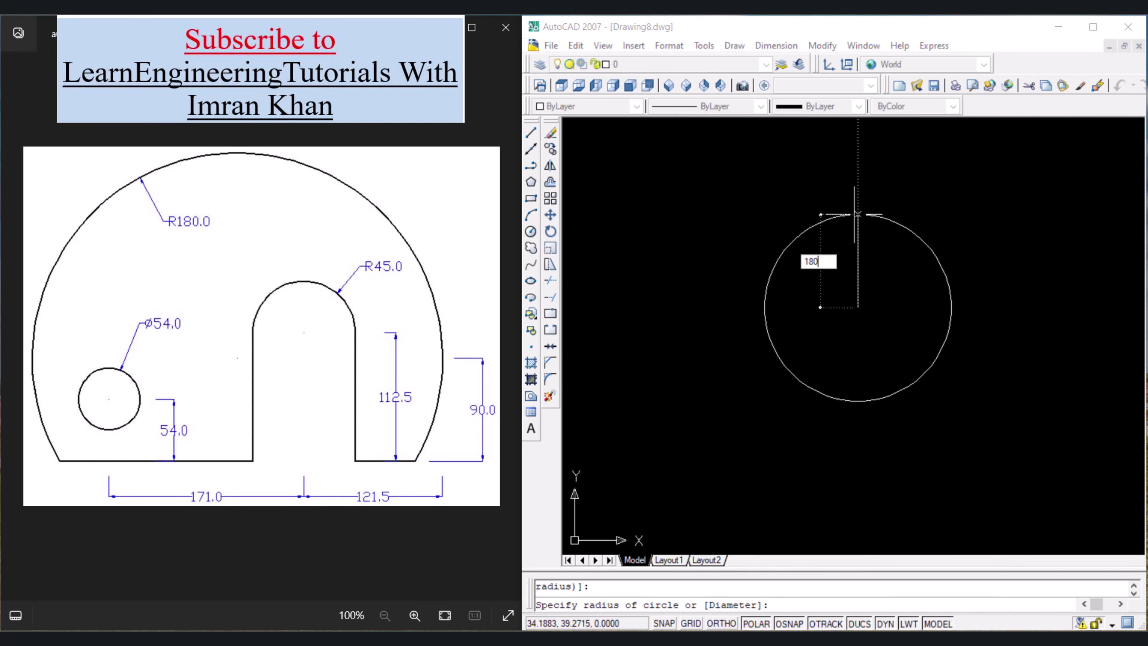
key("Return")
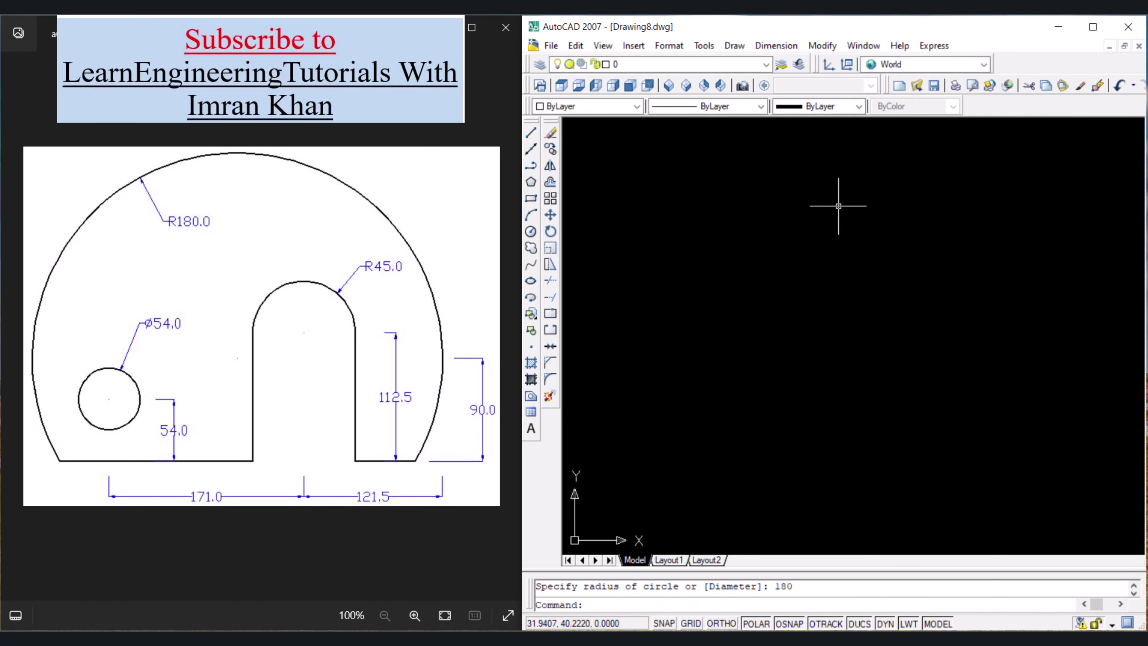
scroll(858, 319, "down", 3)
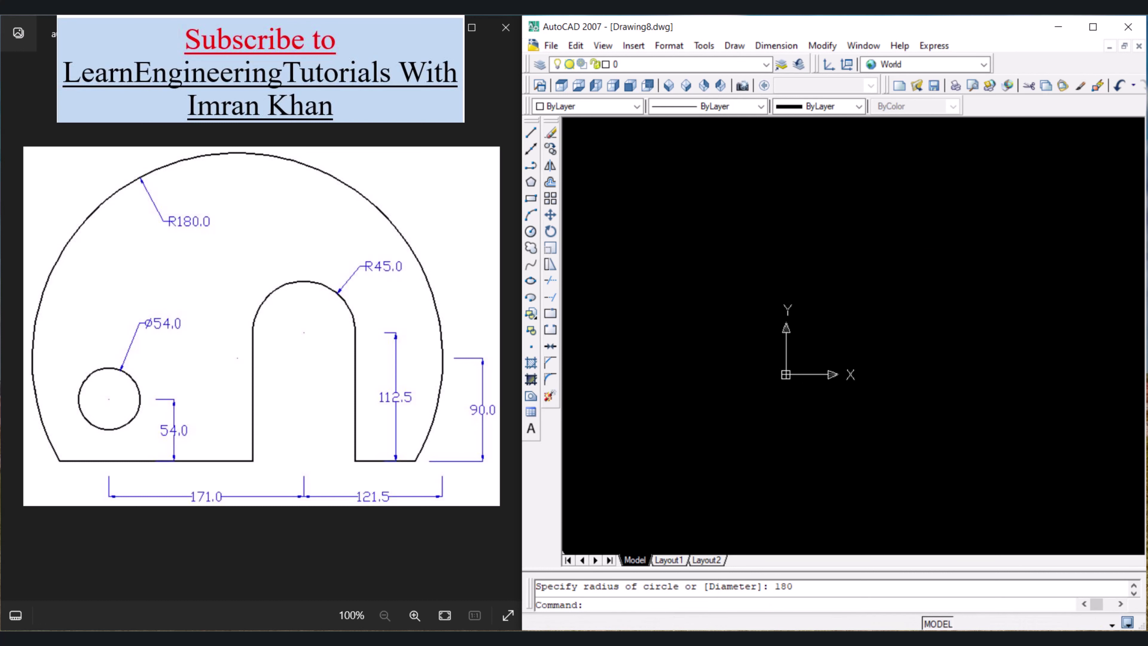
scroll(858, 315, "down", 2)
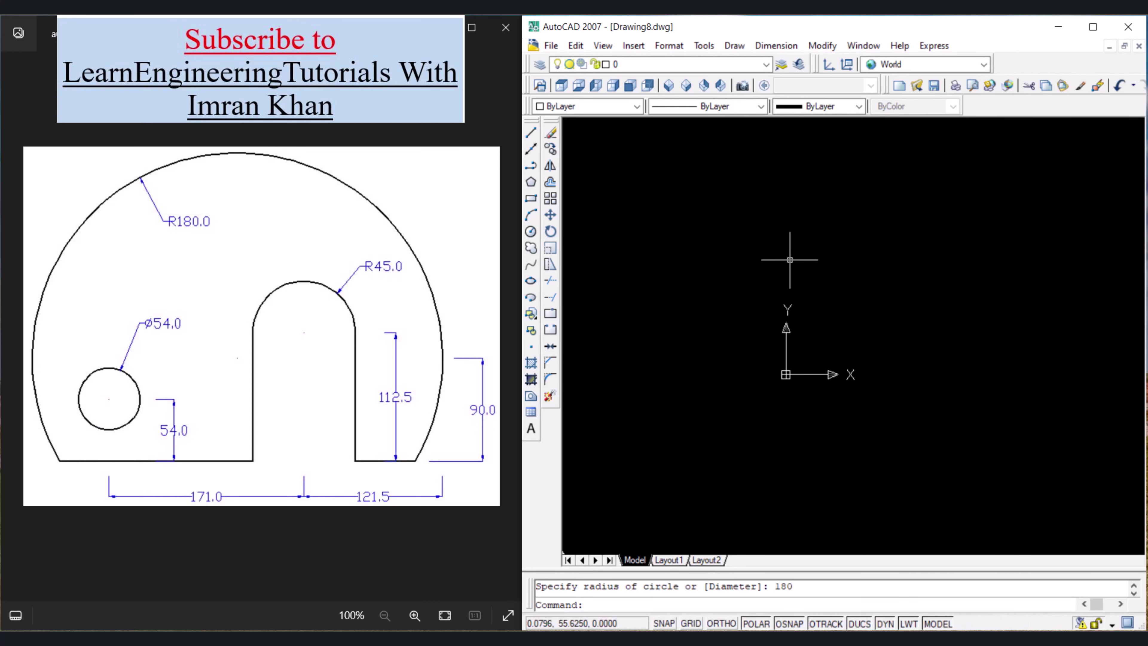
left_click(562, 86)
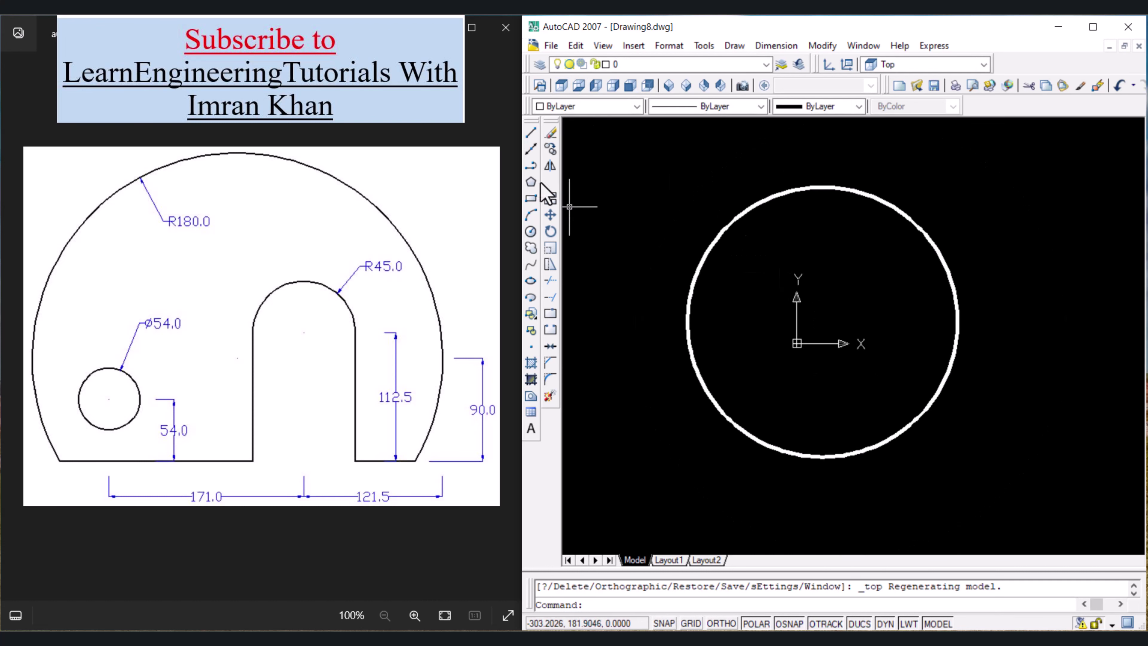
Draw a horizontal line across the circle between its left and right quadrants.
left_click(532, 132)
left_click(687, 321)
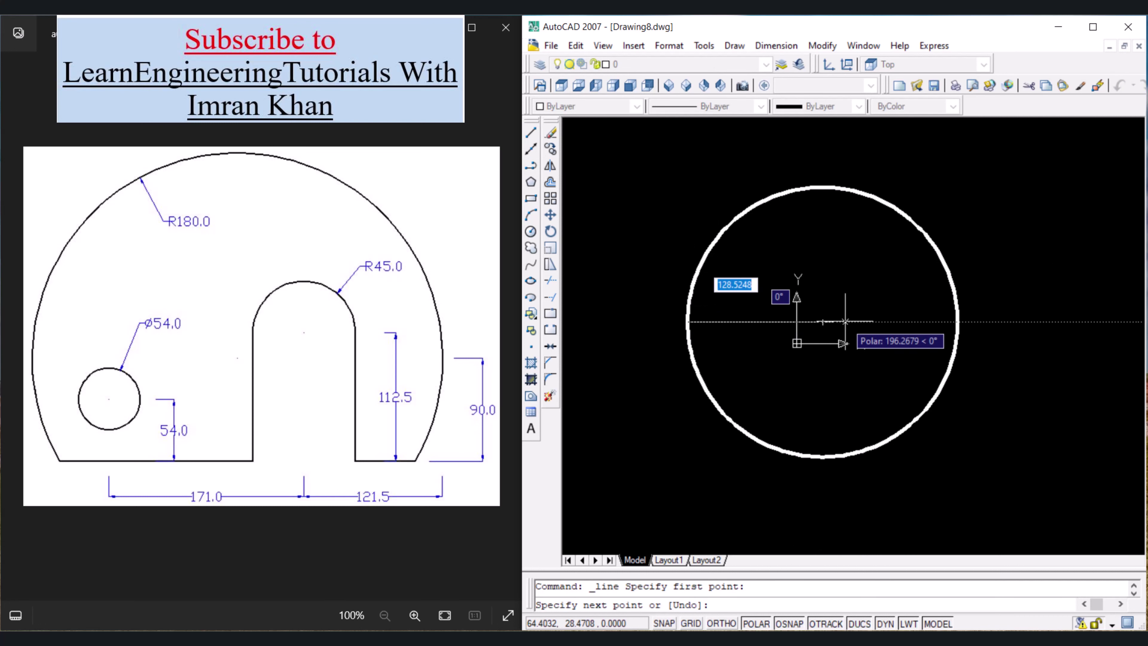
left_click(956, 321)
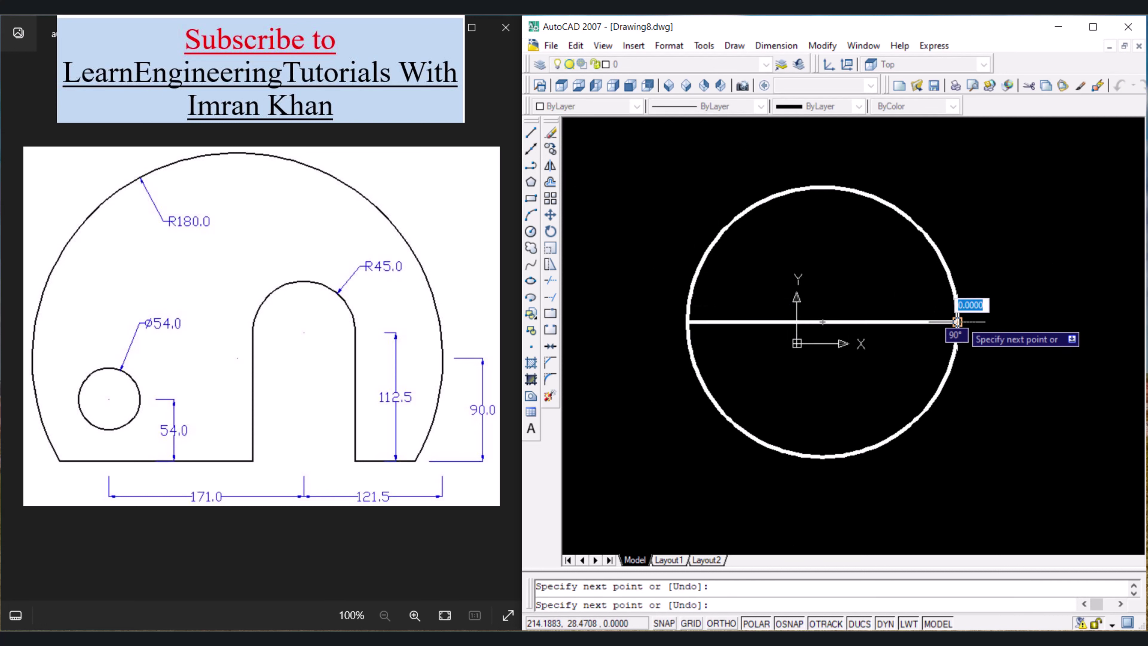
key("Return")
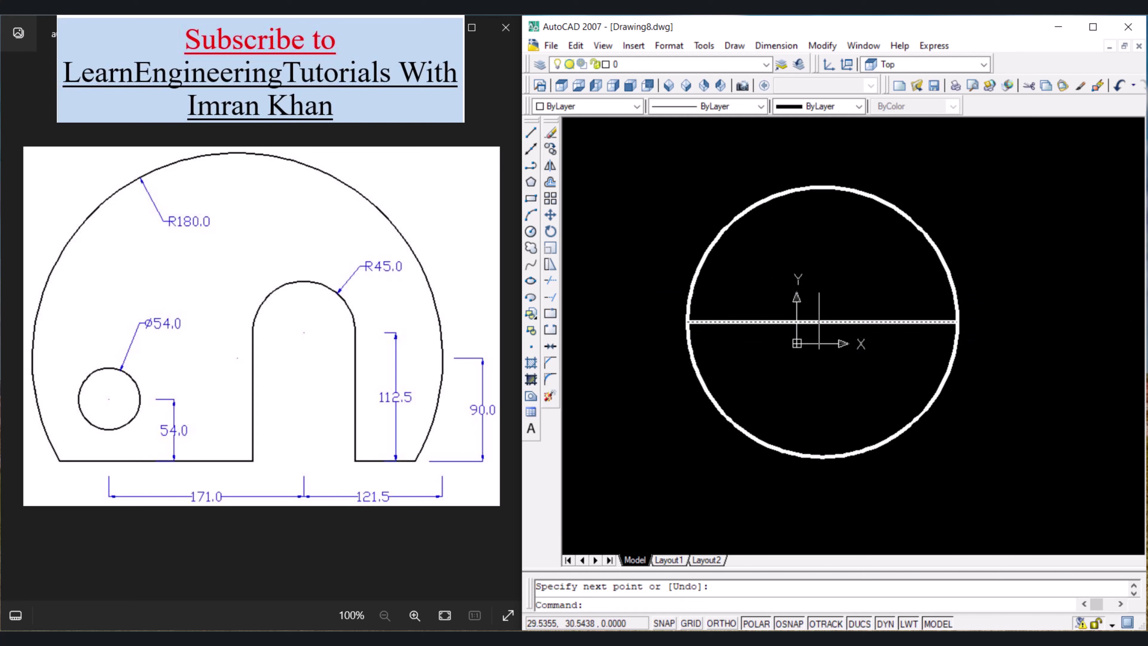
Move the horizontal diameter line straight down by 90 using its midpoint grip.
left_click(819, 321)
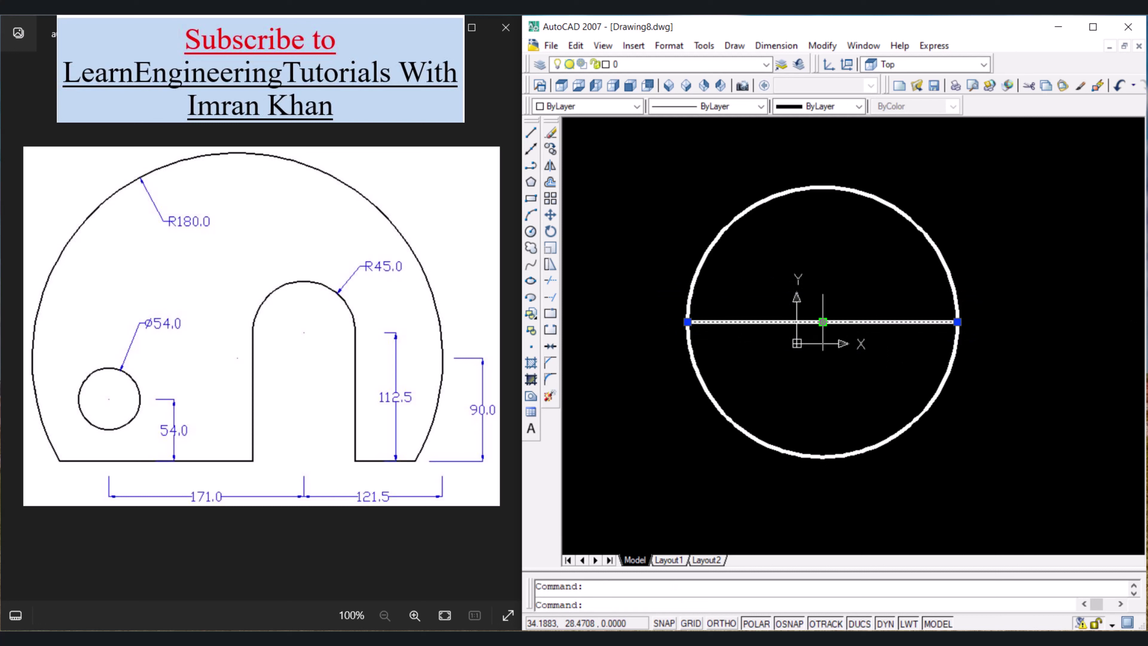
left_click(822, 321)
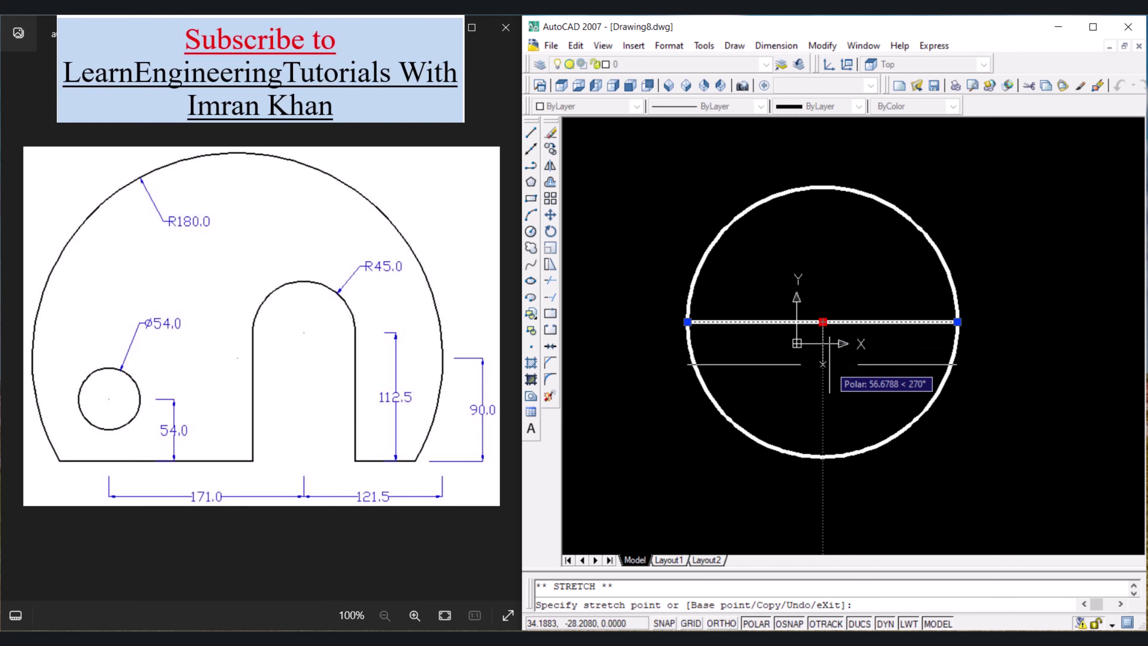
type("90")
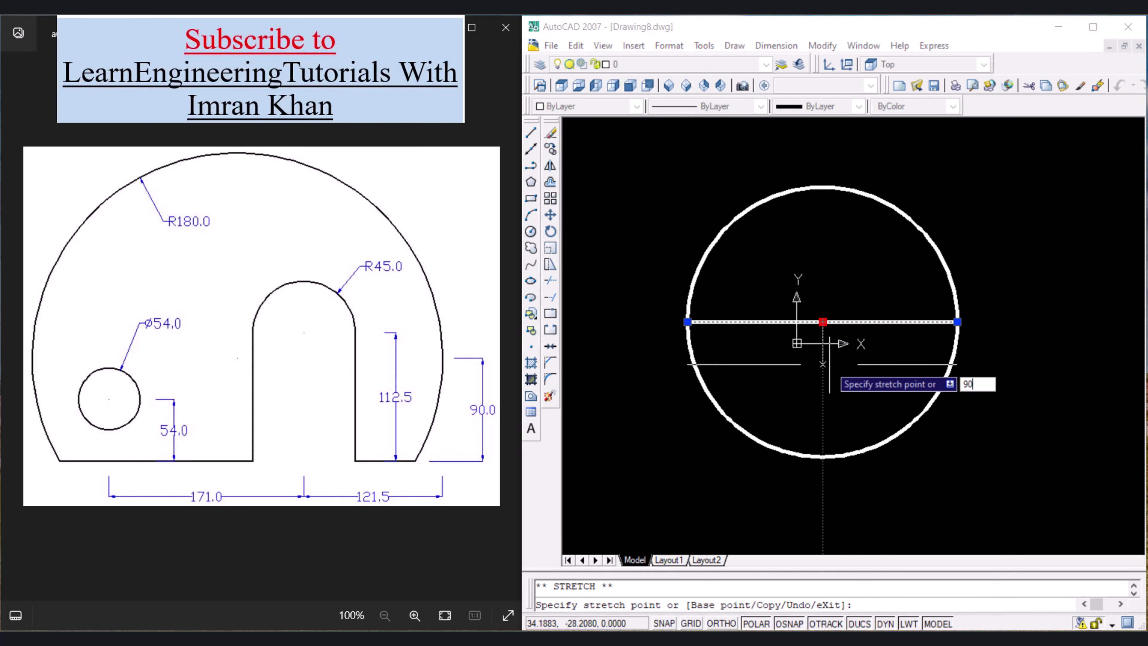
key("Return")
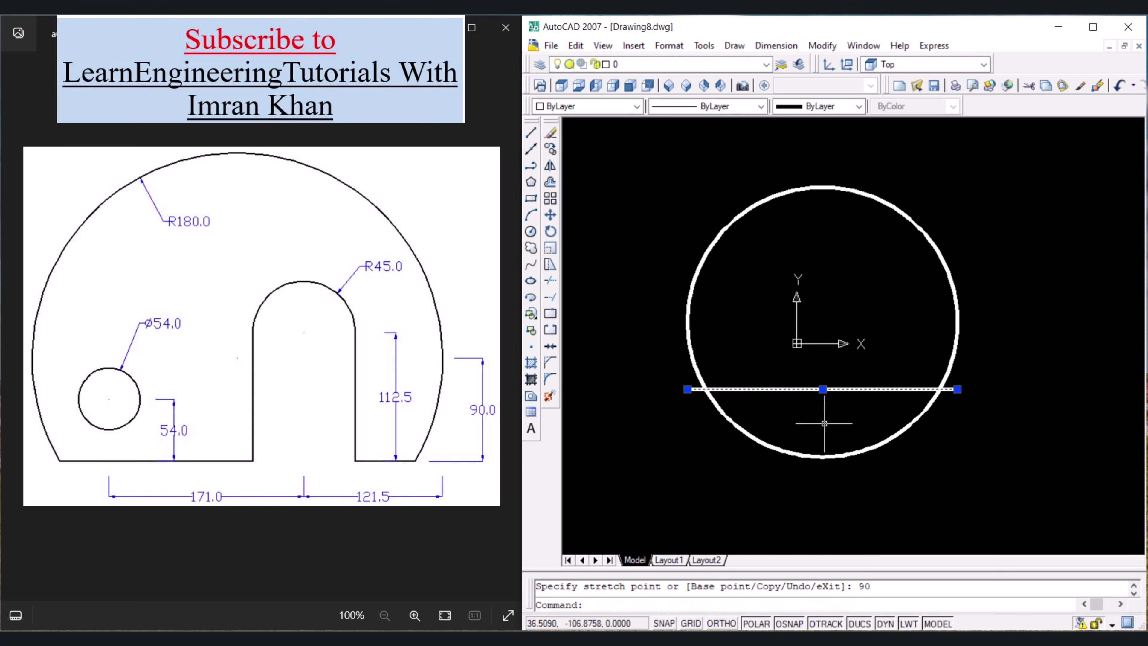
key("Escape")
Trim the circle's arc below the horizontal line and both line ends projecting outside the circle.
type("tr")
key("Return")
key("Return")
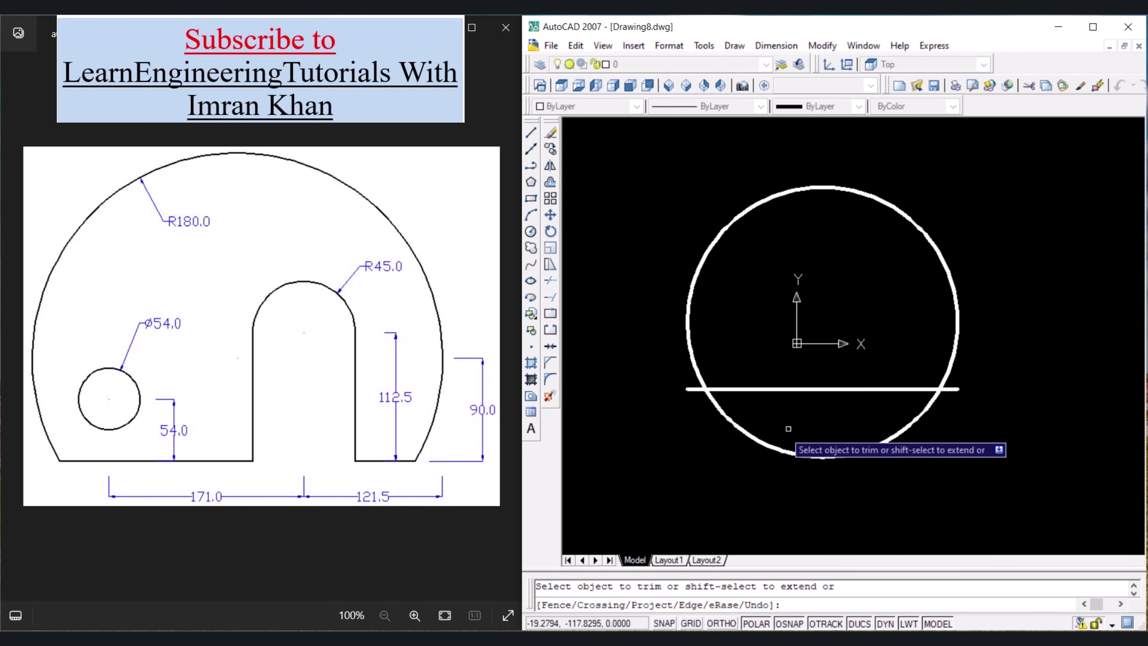
left_click(801, 455)
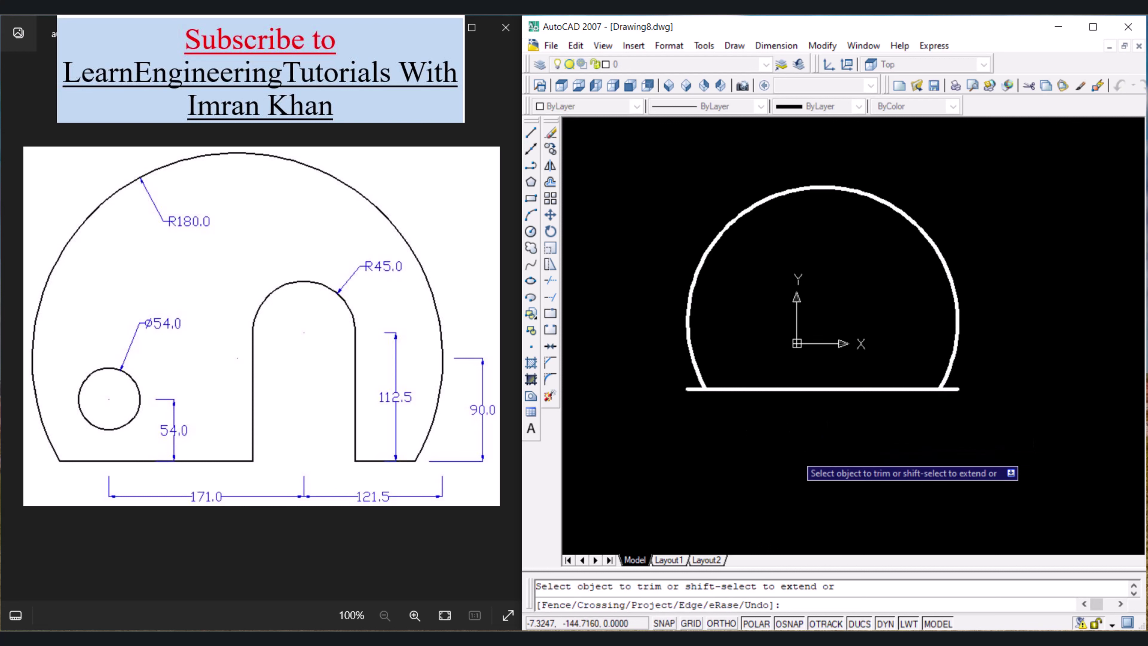
left_click(693, 389)
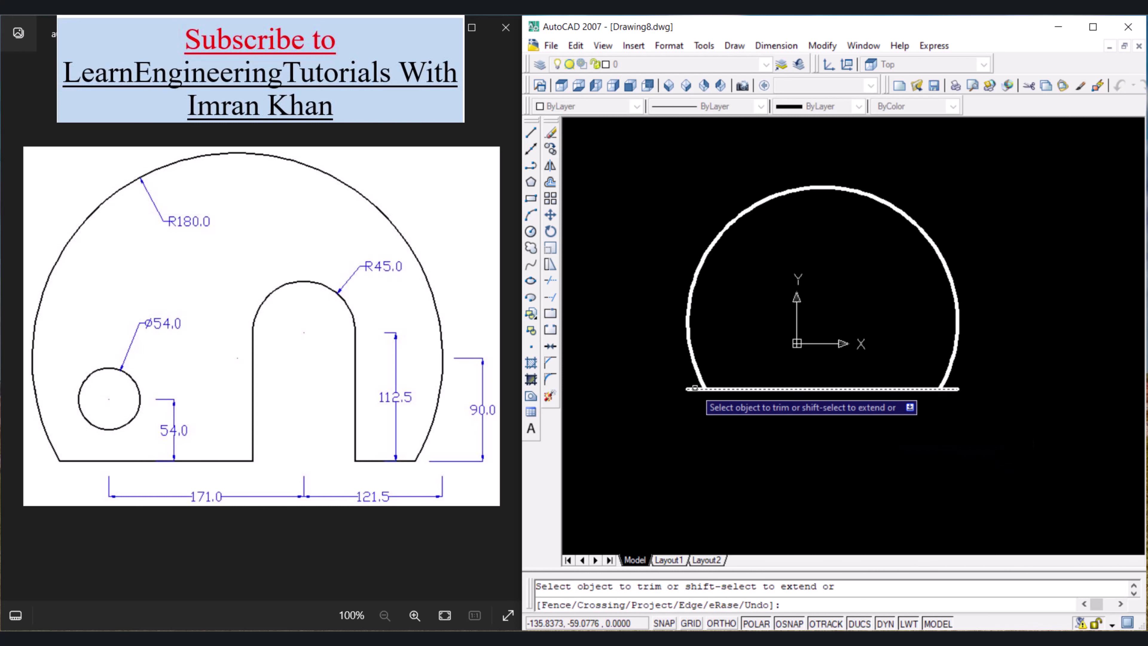
left_click(952, 388)
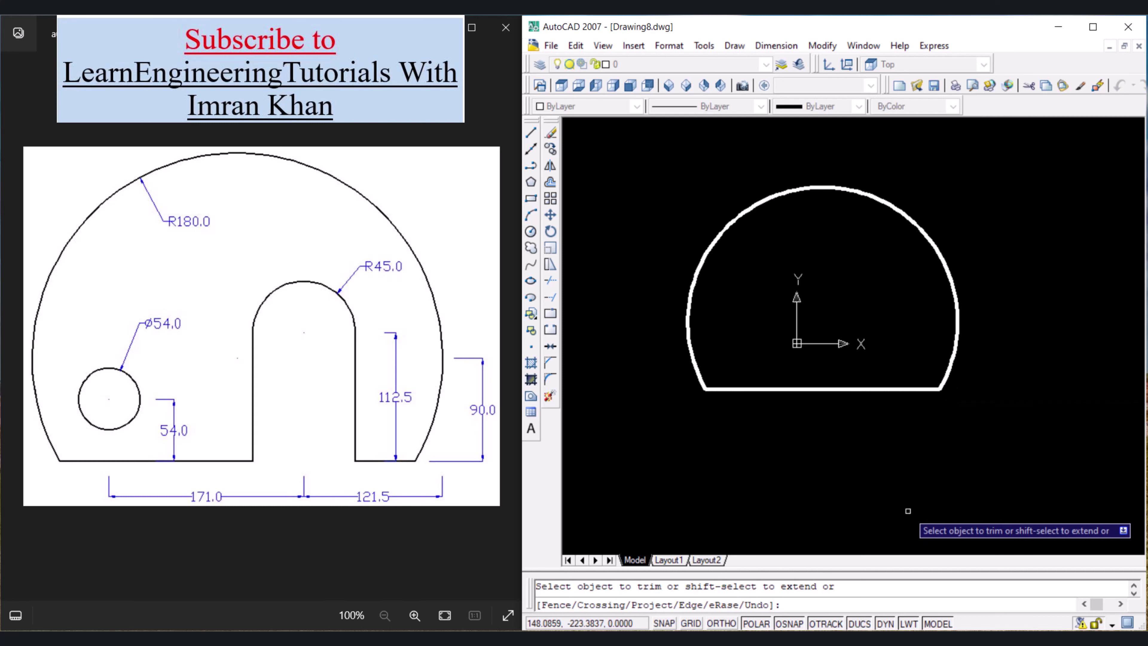
key("Escape")
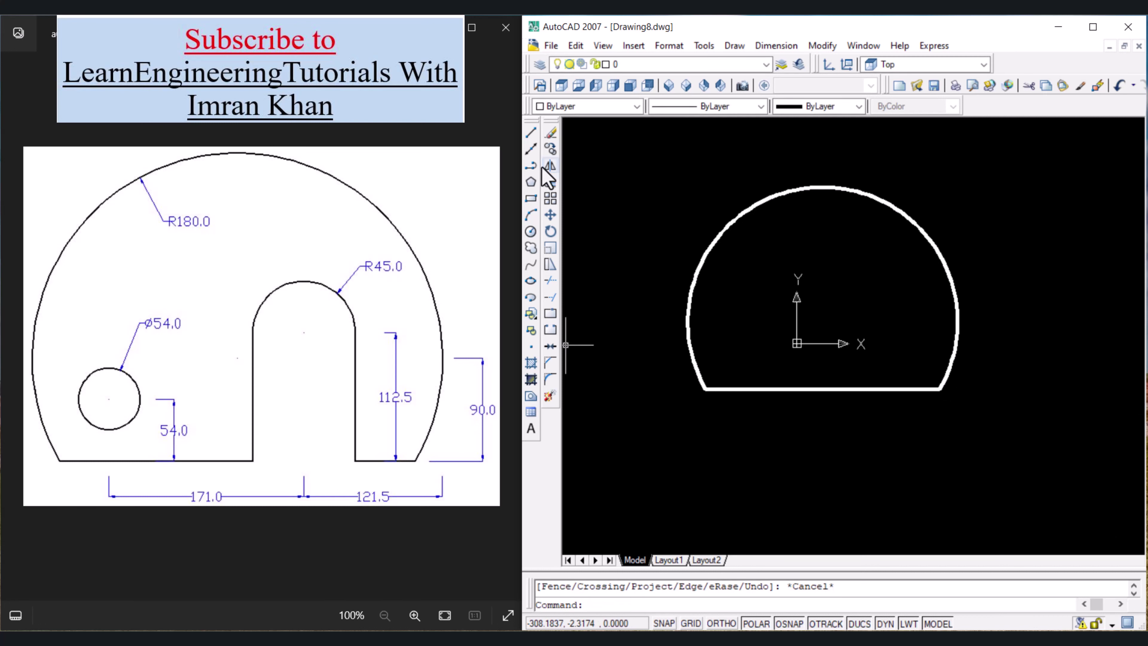
Draw a vertical line 112.5 long downward from the arc's right quadrant.
left_click(532, 133)
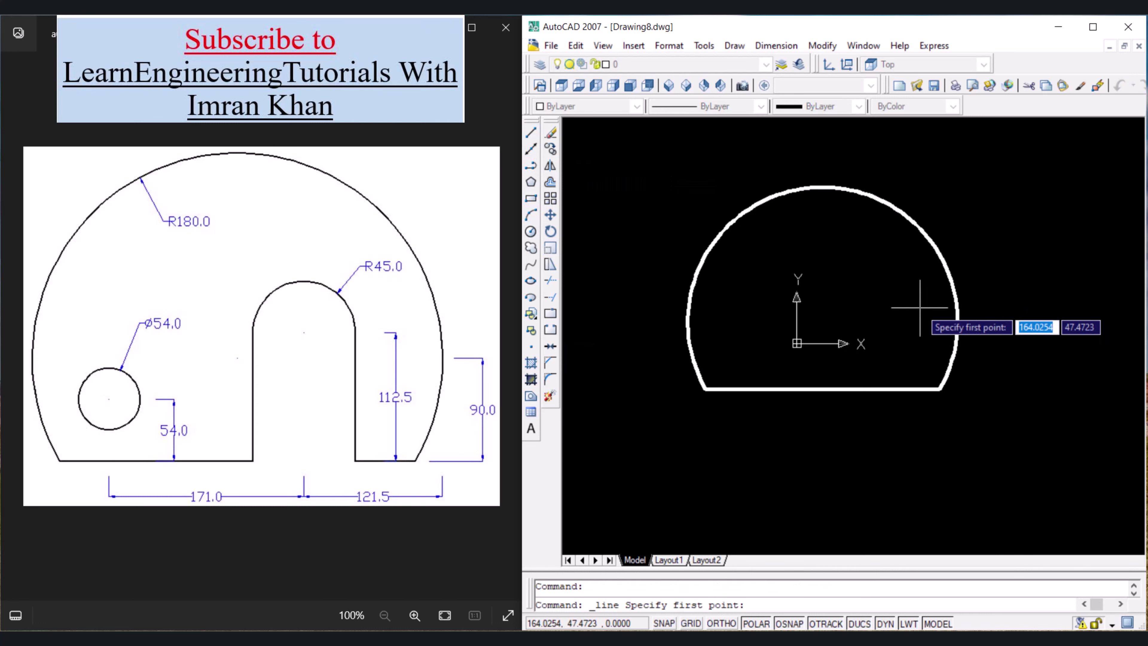
left_click(956, 322)
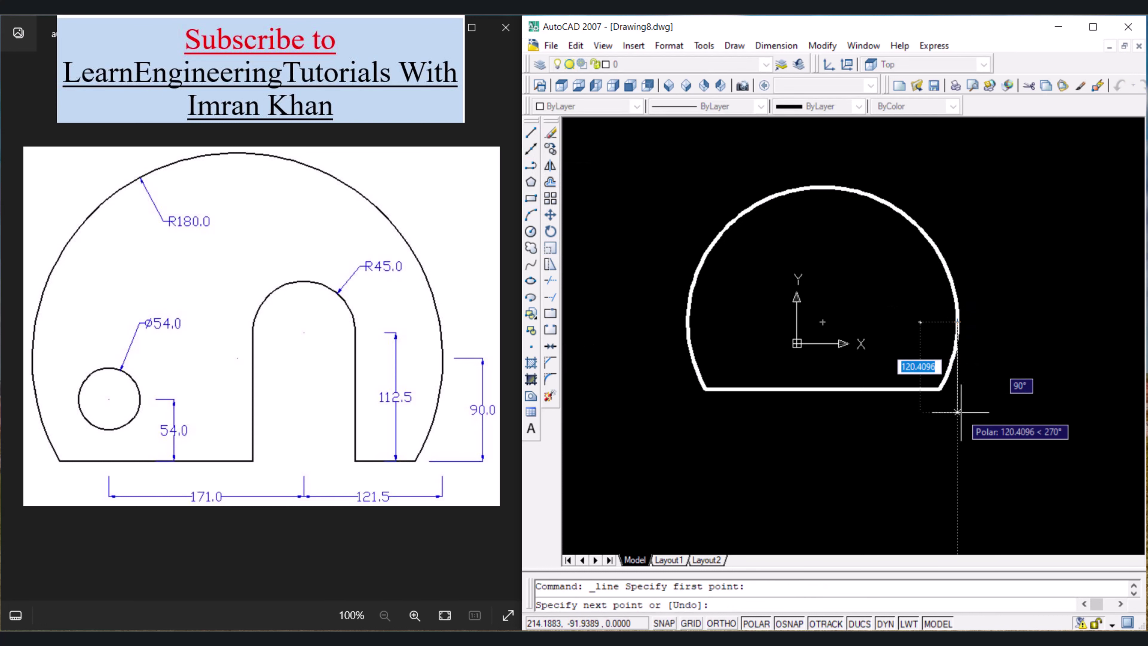
type("112.5")
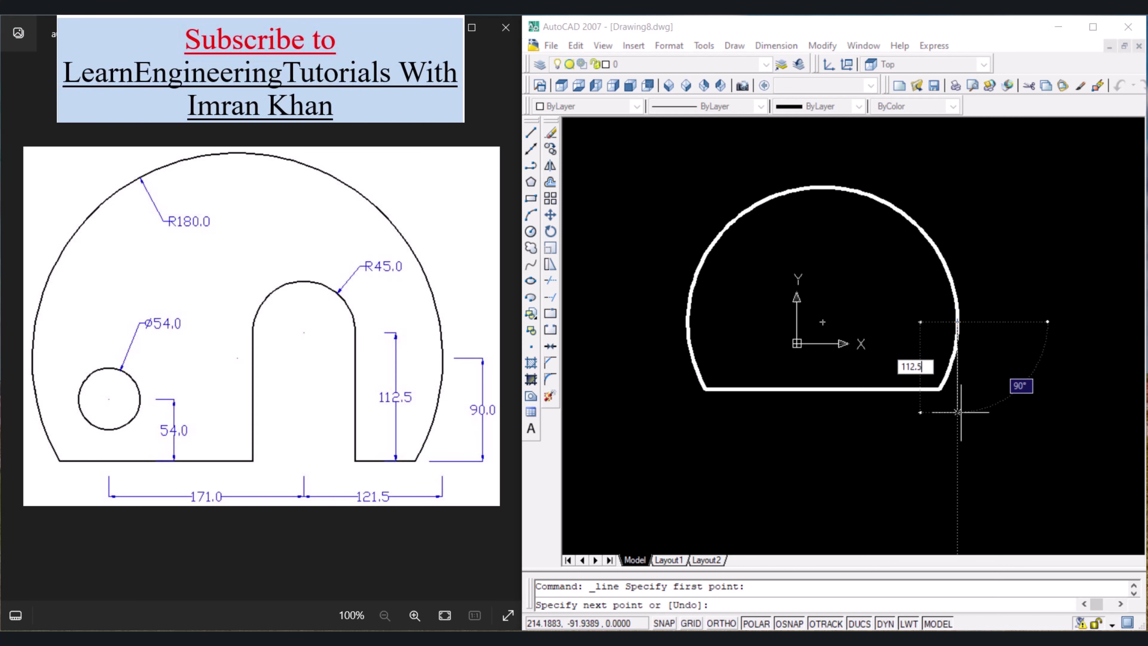
key("Return")
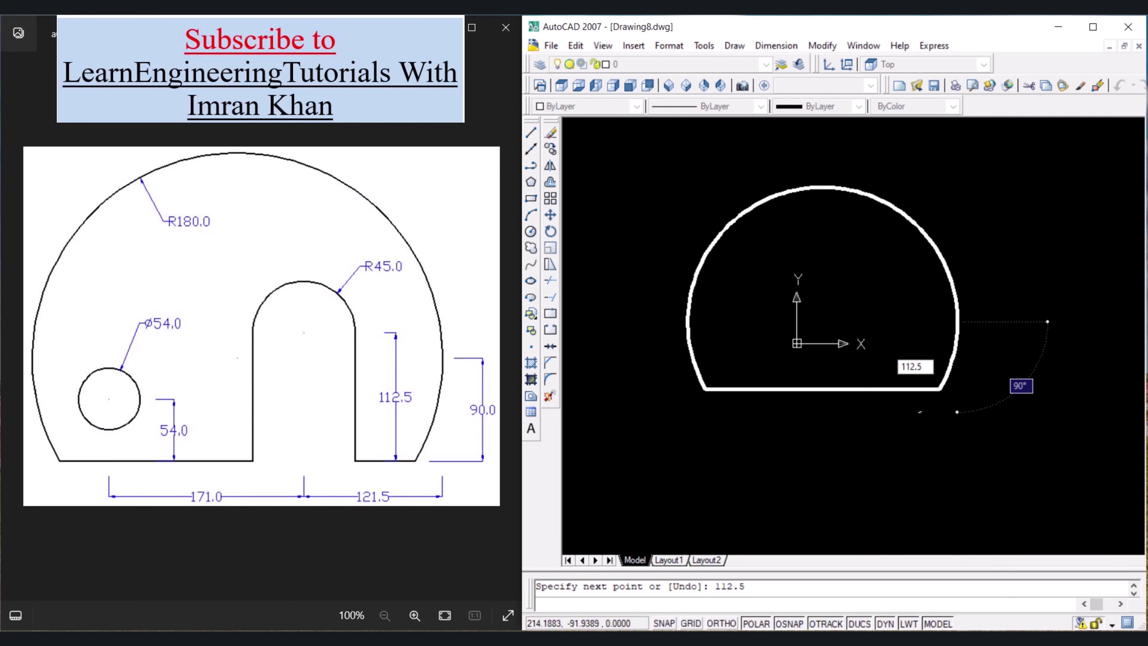
key("Return")
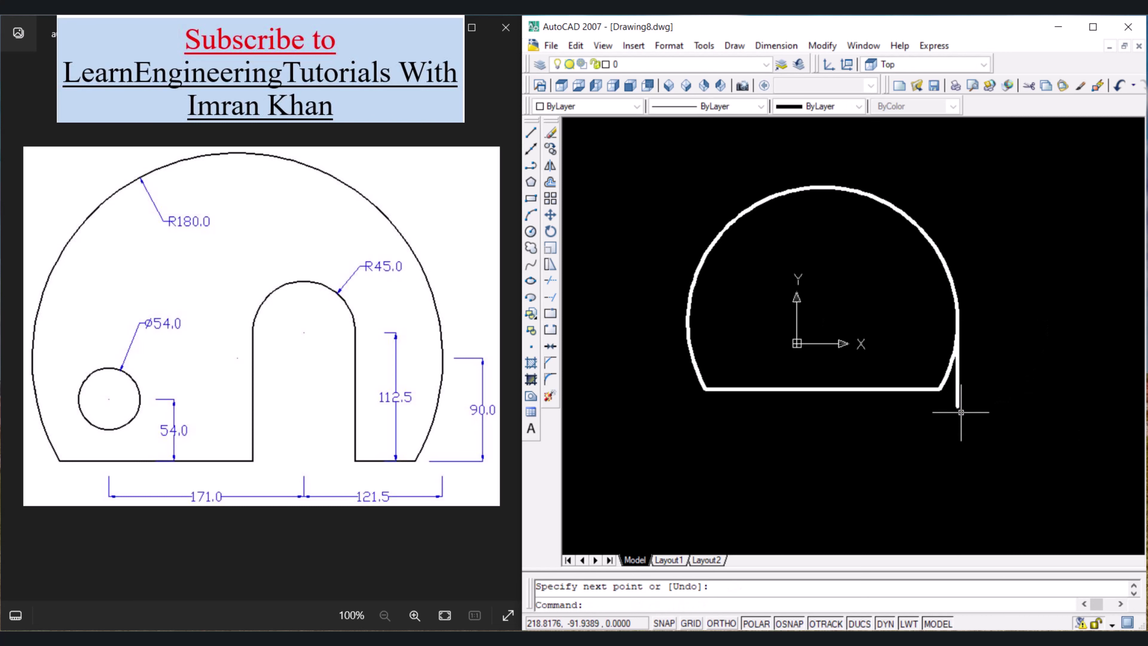
Copy the vertical line at the arc's right quadrant horizontally to the left at distances of 121.5 and 292.5.
left_click(958, 385)
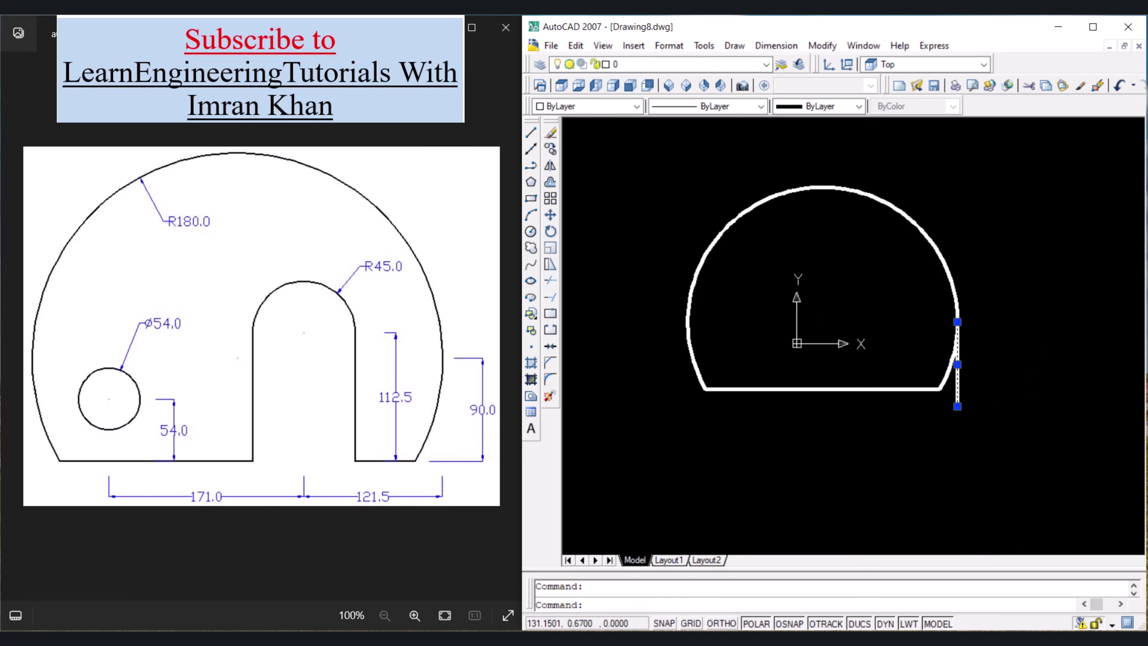
left_click(554, 148)
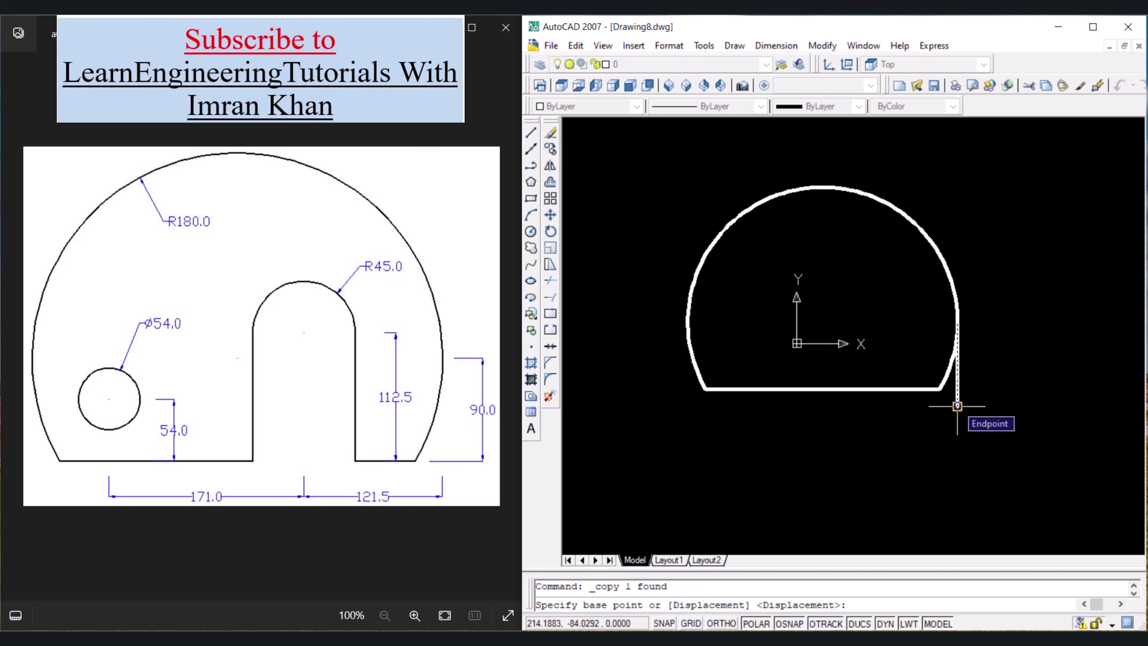
left_click(957, 406)
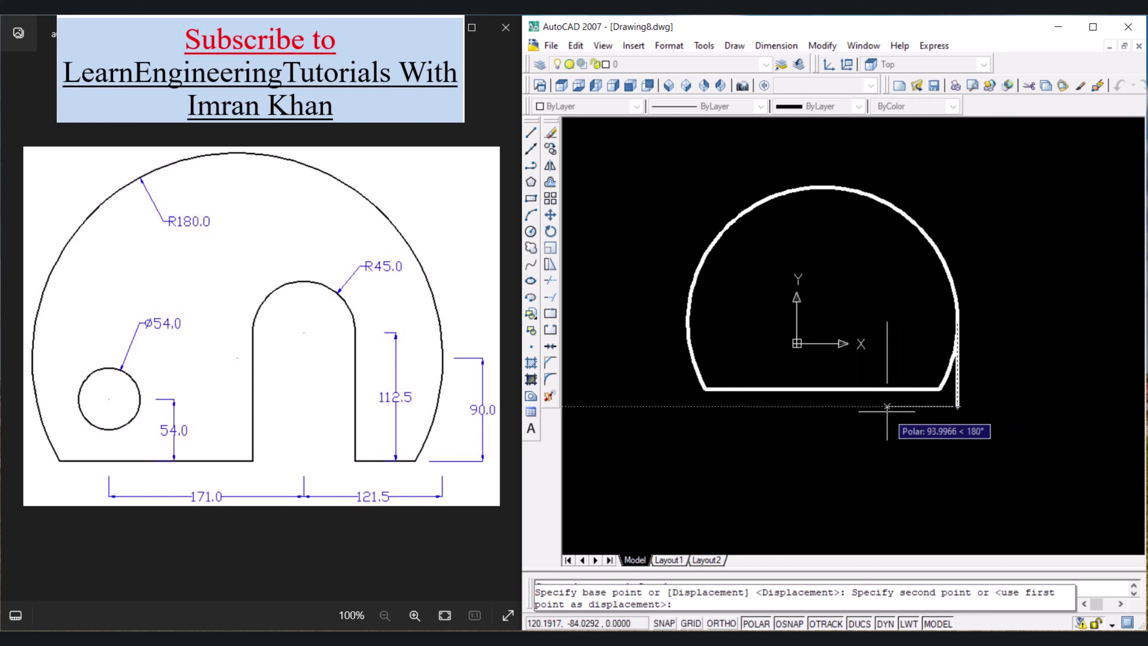
type("121.5")
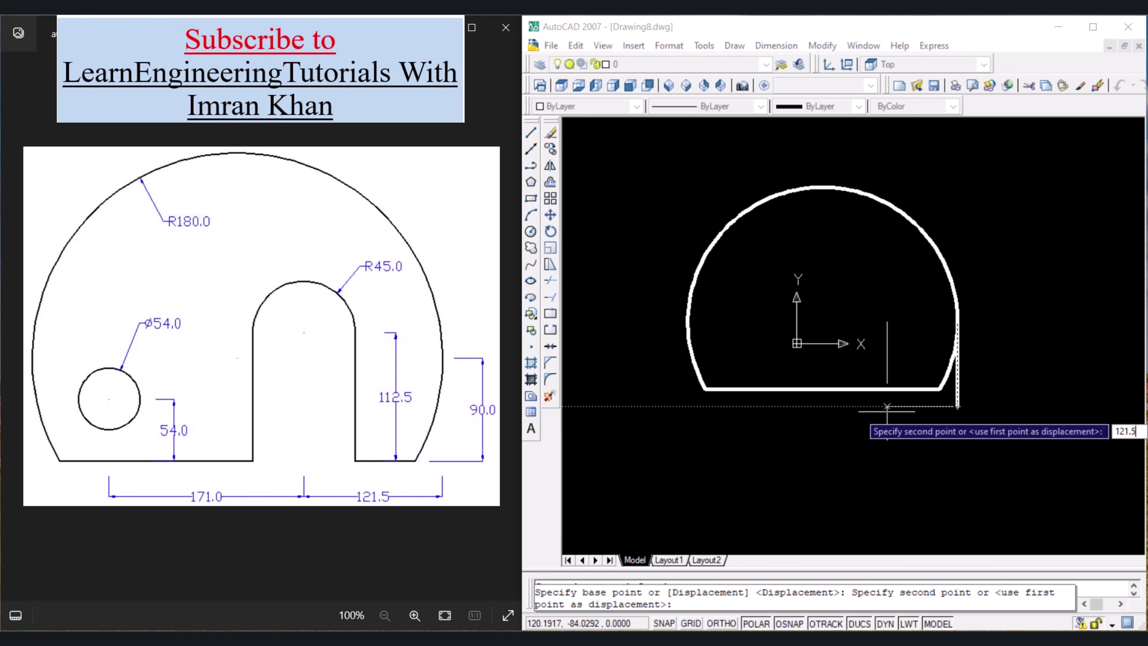
key("Return")
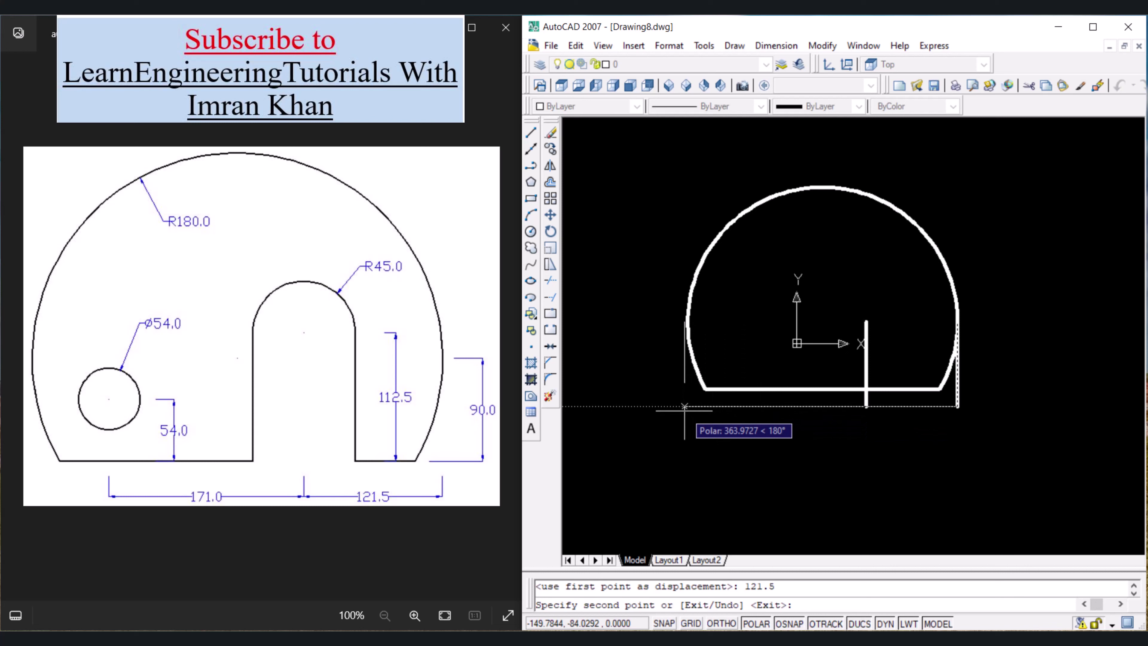
key("ctrl+z")
type("292.5")
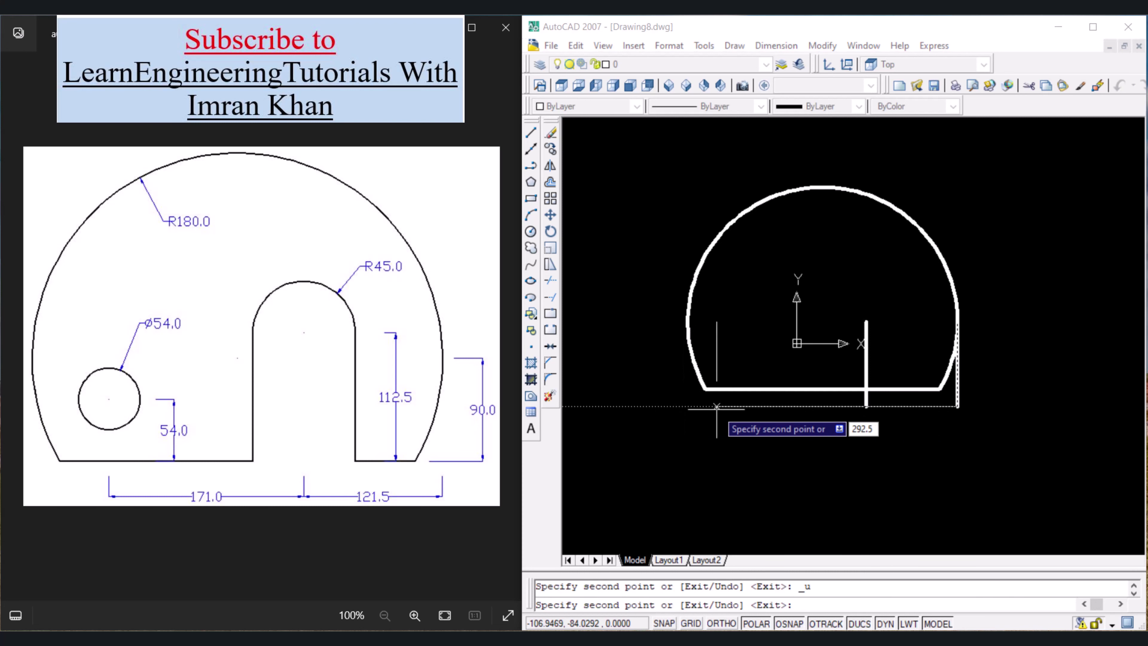
key("Return")
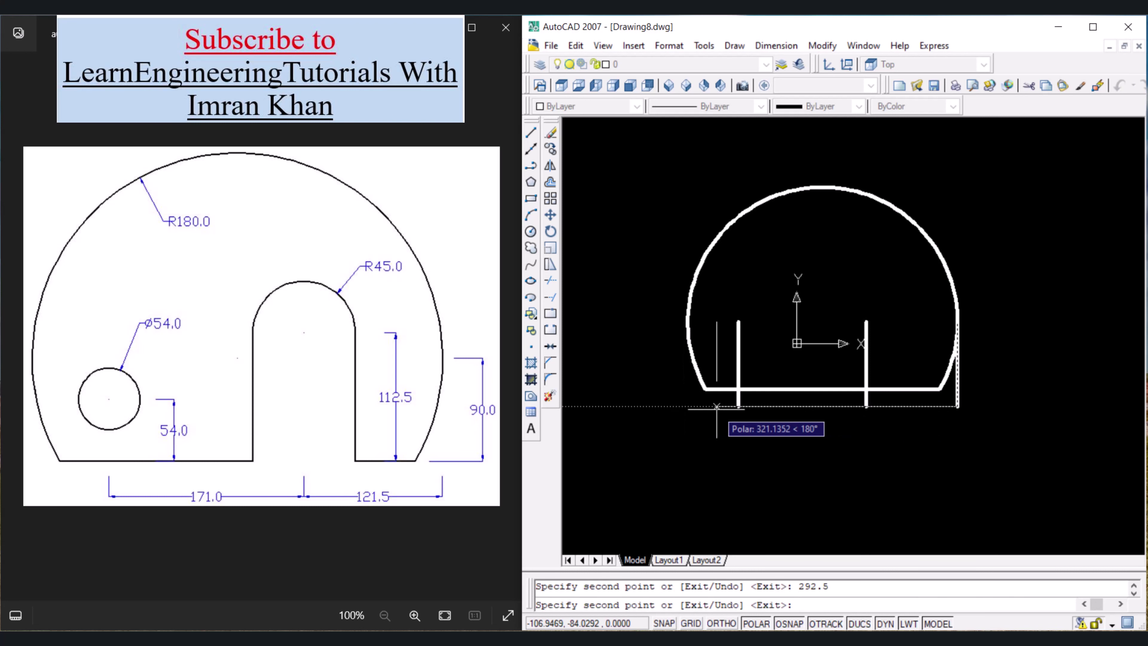
key("Return")
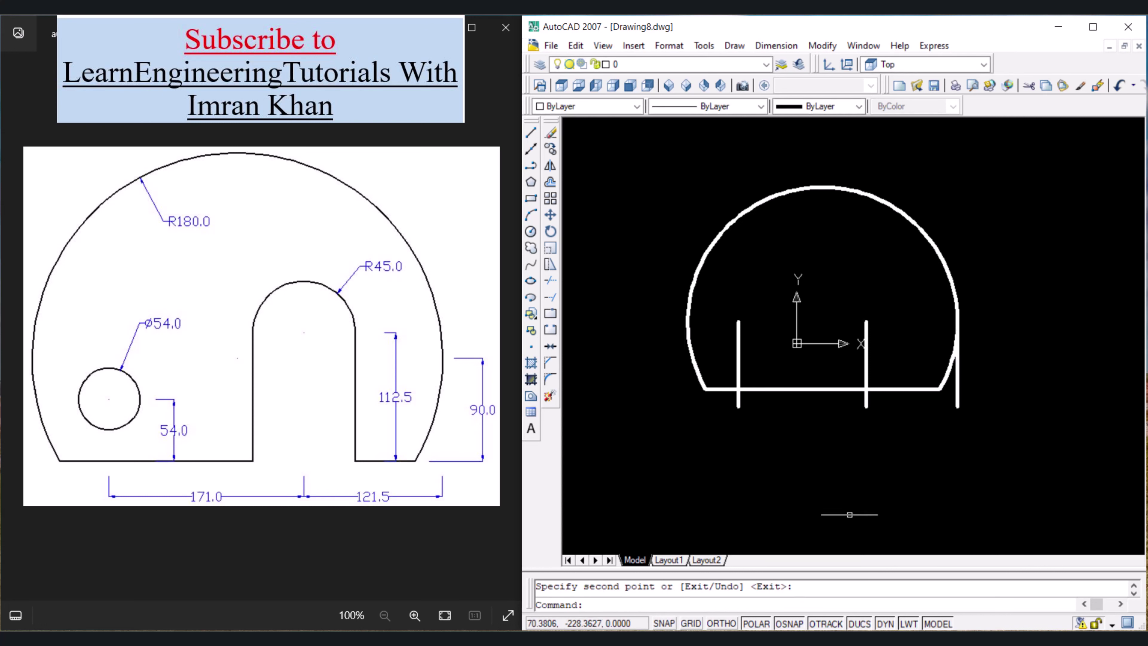
Move the vertical copy at 121.5 straight up so its lower endpoint sits on the horizontal base line.
left_click(865, 359)
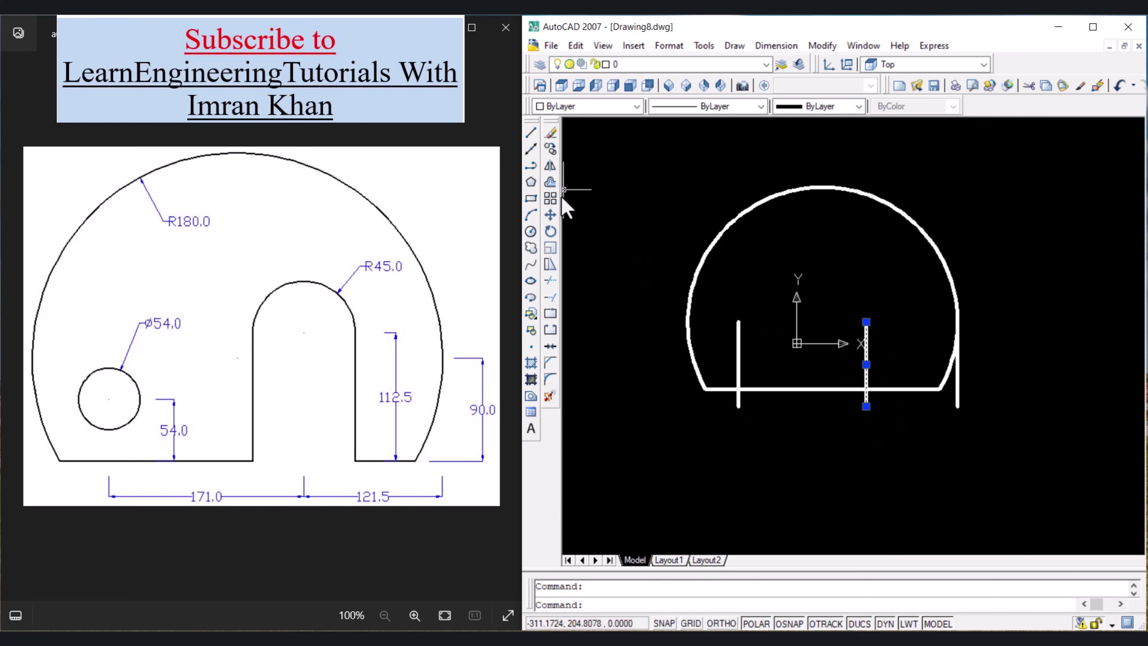
left_click(550, 215)
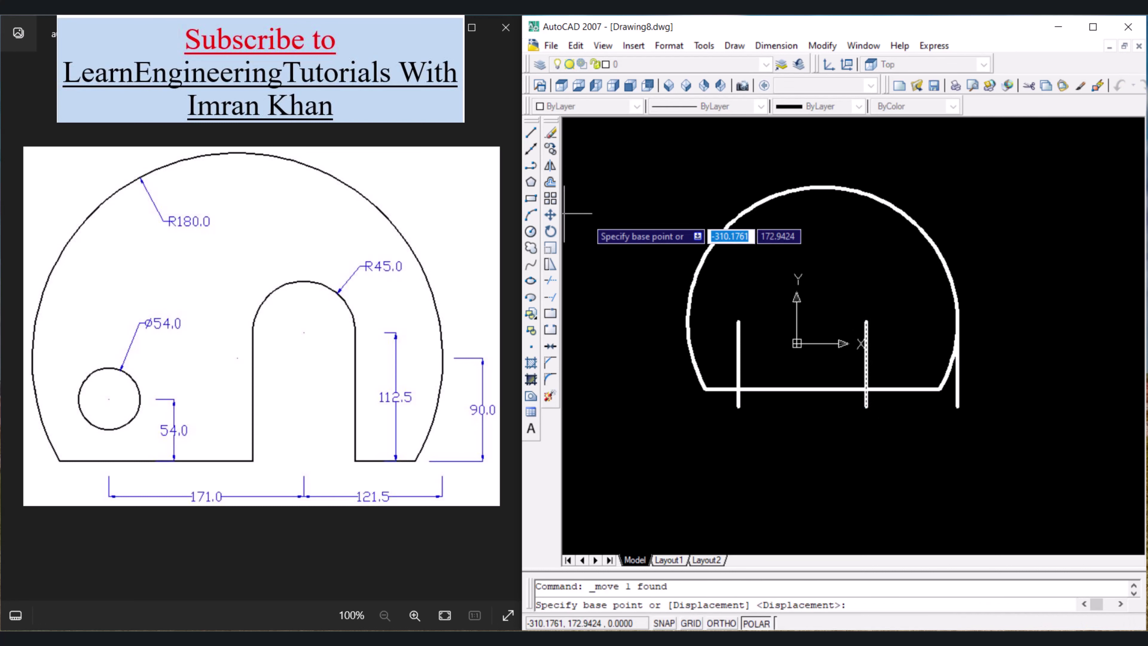
left_click(866, 406)
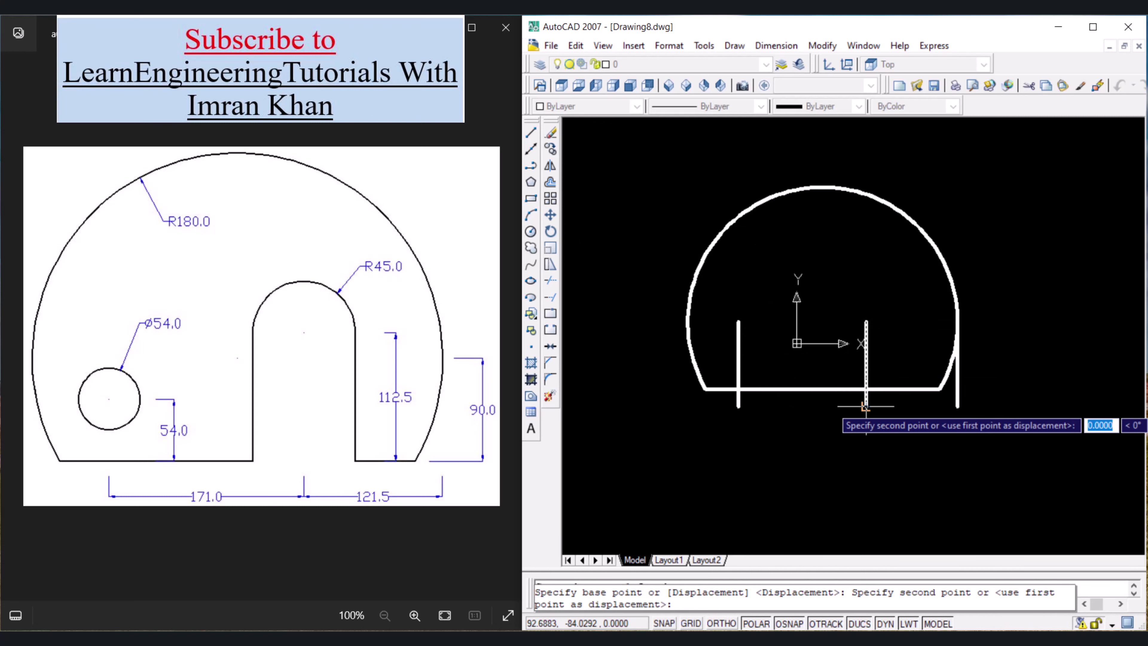
scroll(854, 391, "up", 5)
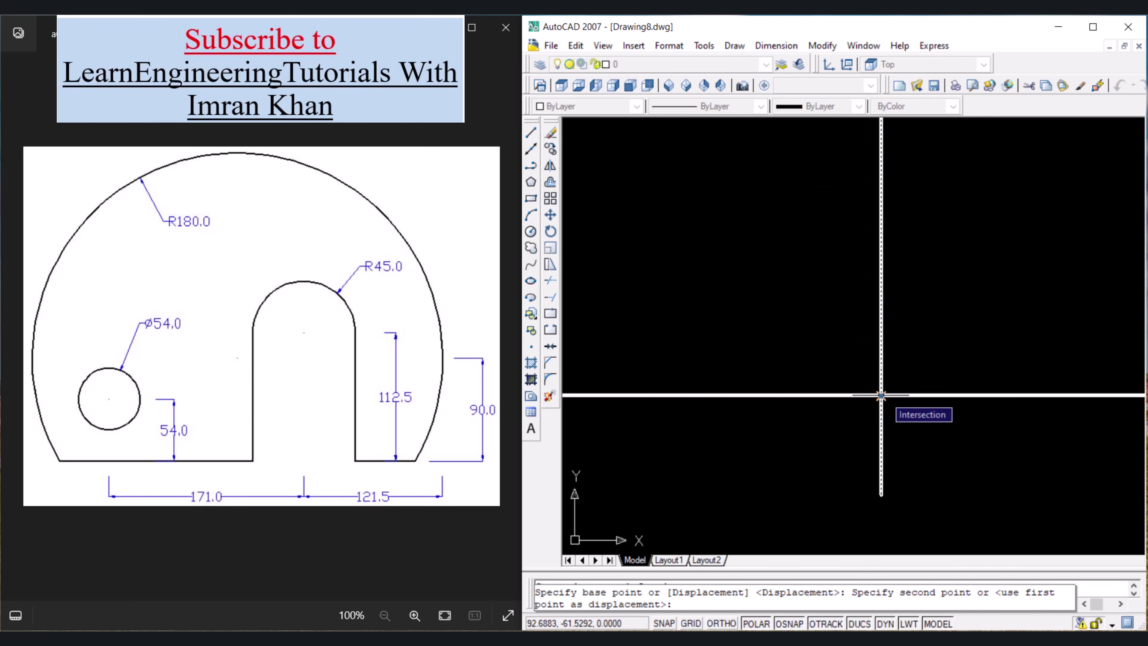
left_click(881, 396)
scroll(891, 414, "down", 5)
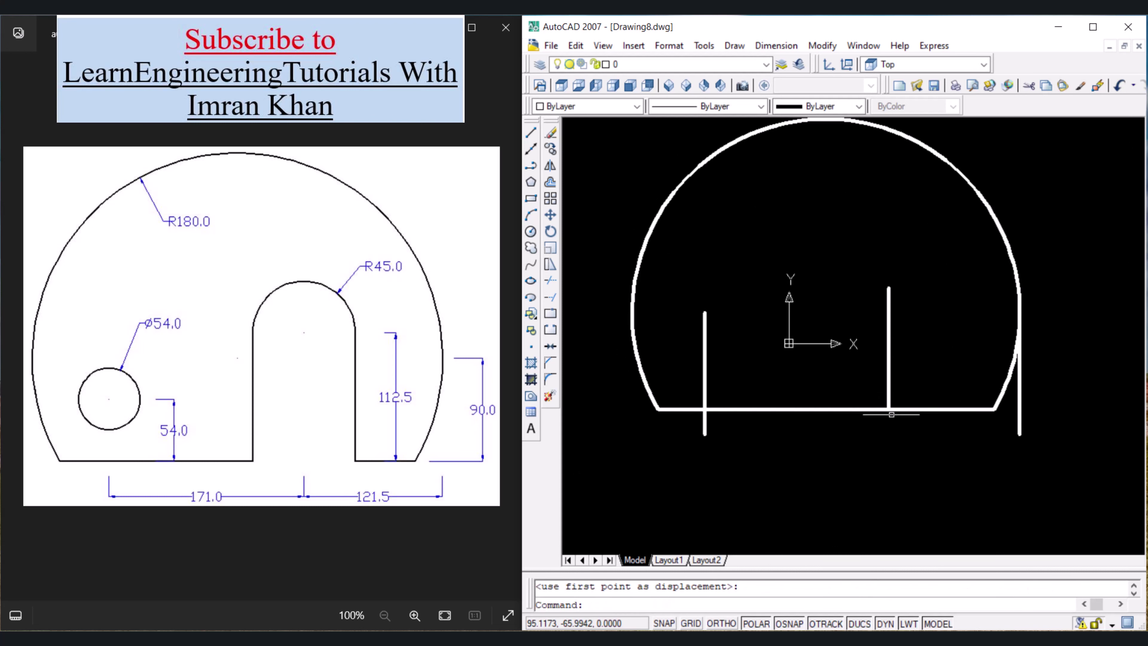
Draw a circle of radius 45 centred on the upper endpoint of the moved vertical line.
left_click(531, 231)
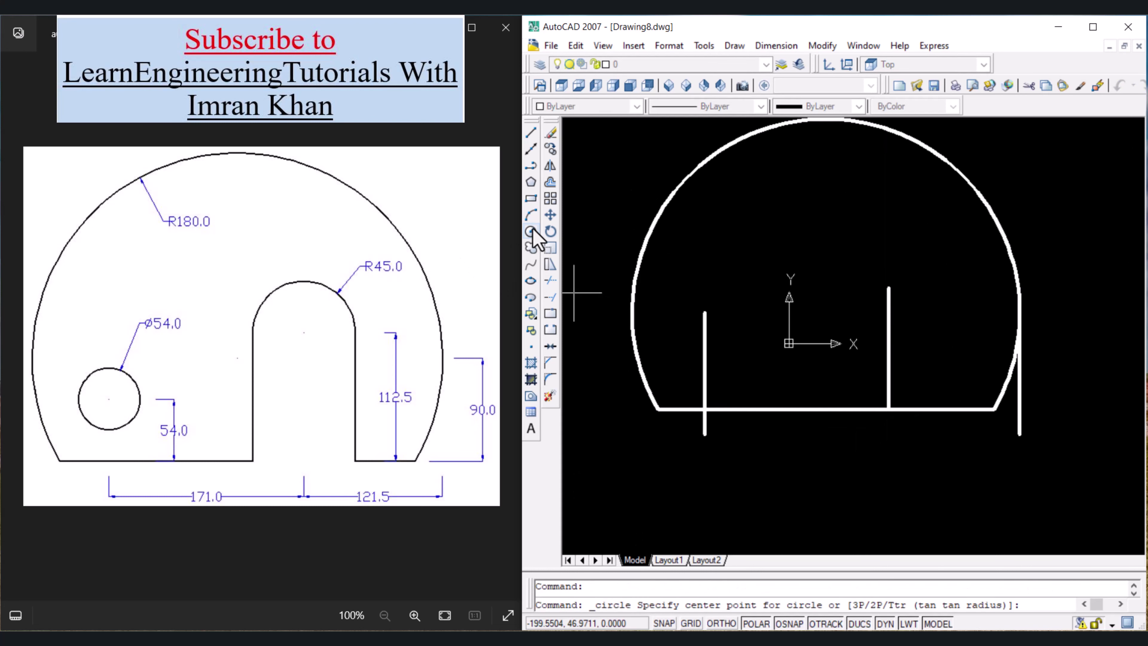
left_click(888, 288)
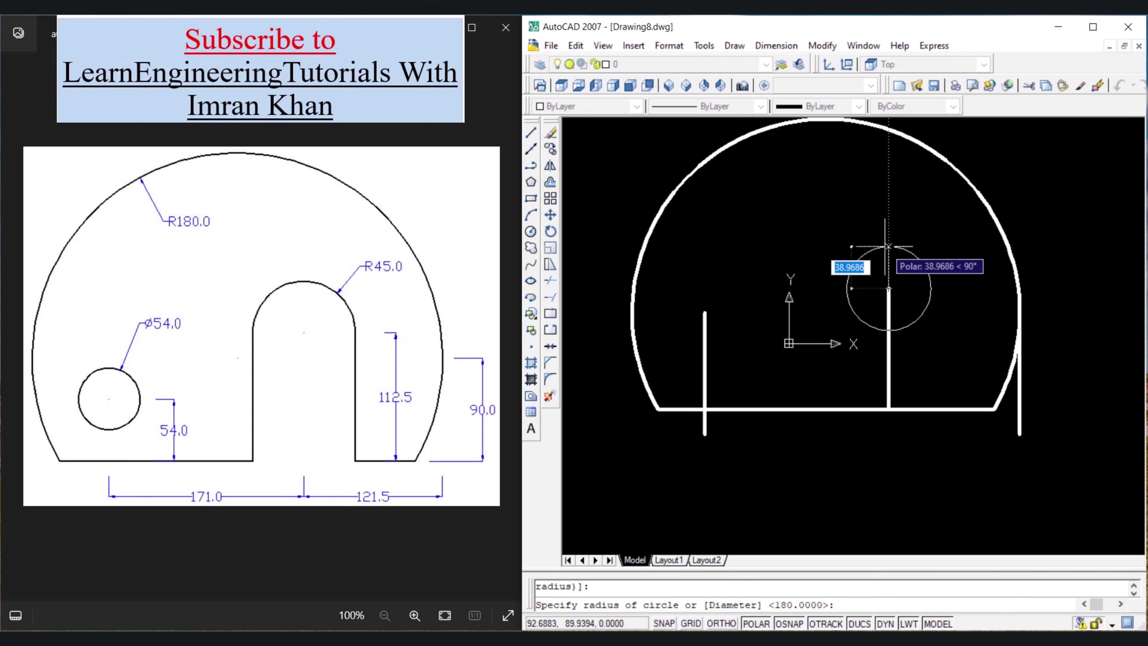
type("45")
key("Return")
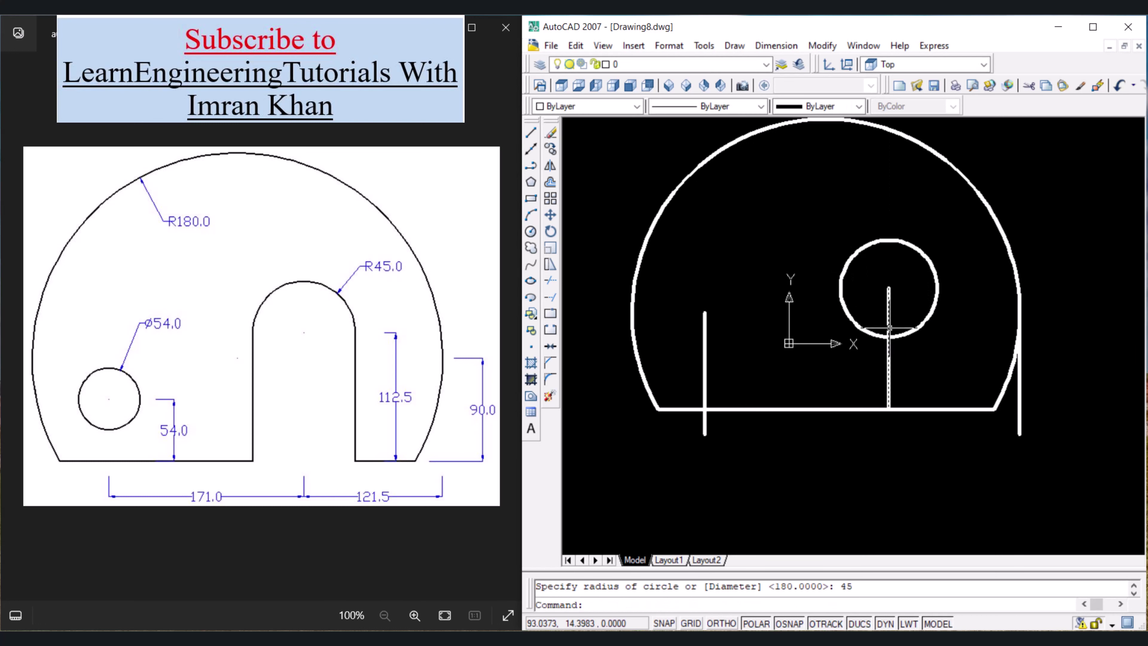
Copy the slot's vertical centre line from its upper endpoint to the R45 circle's right and left quadrants, and erase the original.
left_click(888, 333)
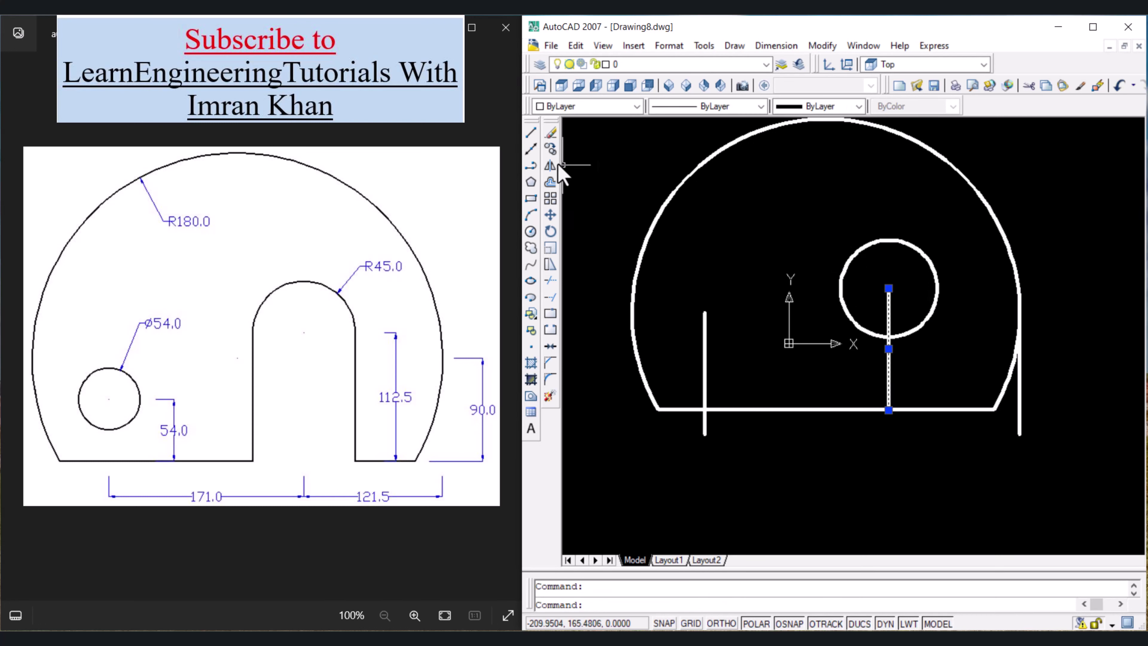
left_click(550, 149)
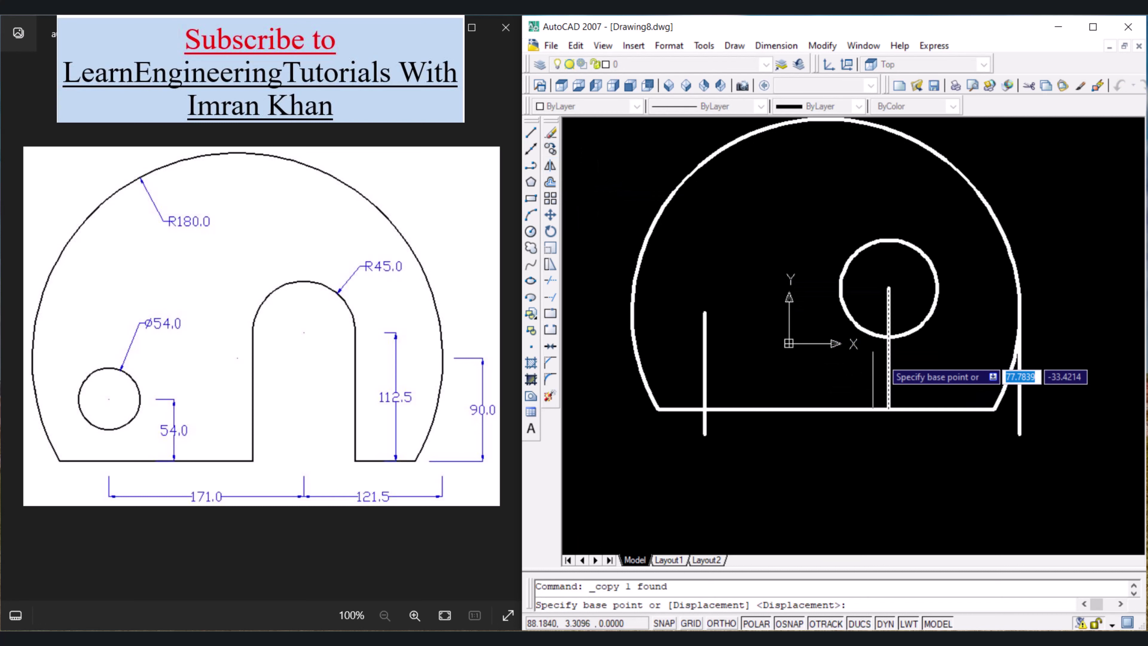
left_click(888, 288)
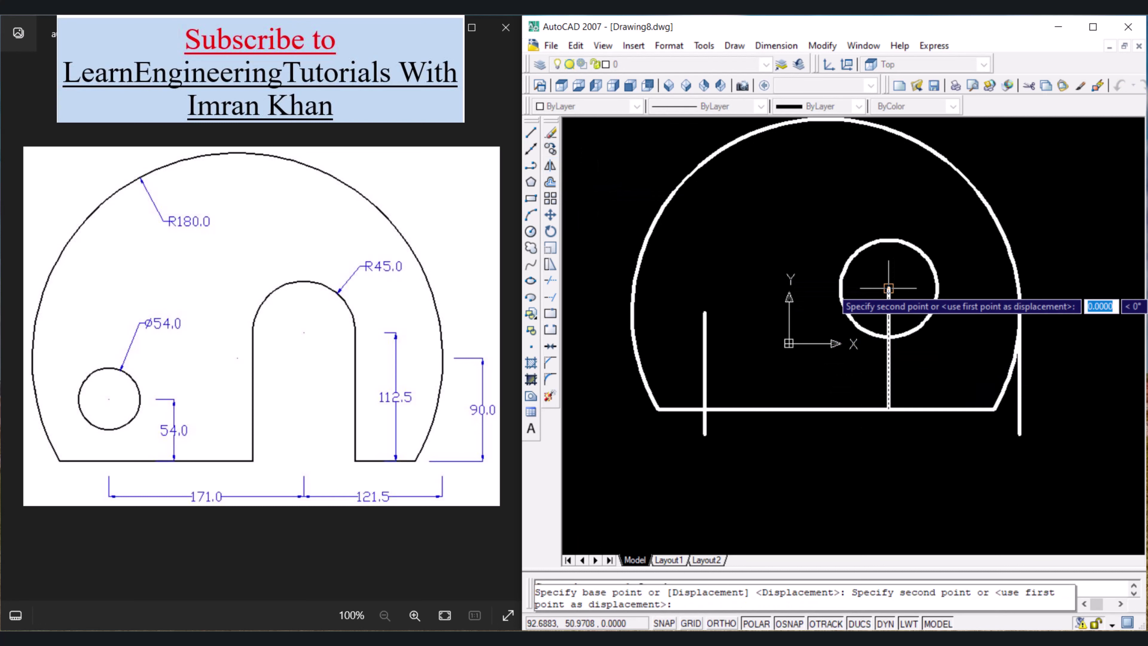
left_click(936, 288)
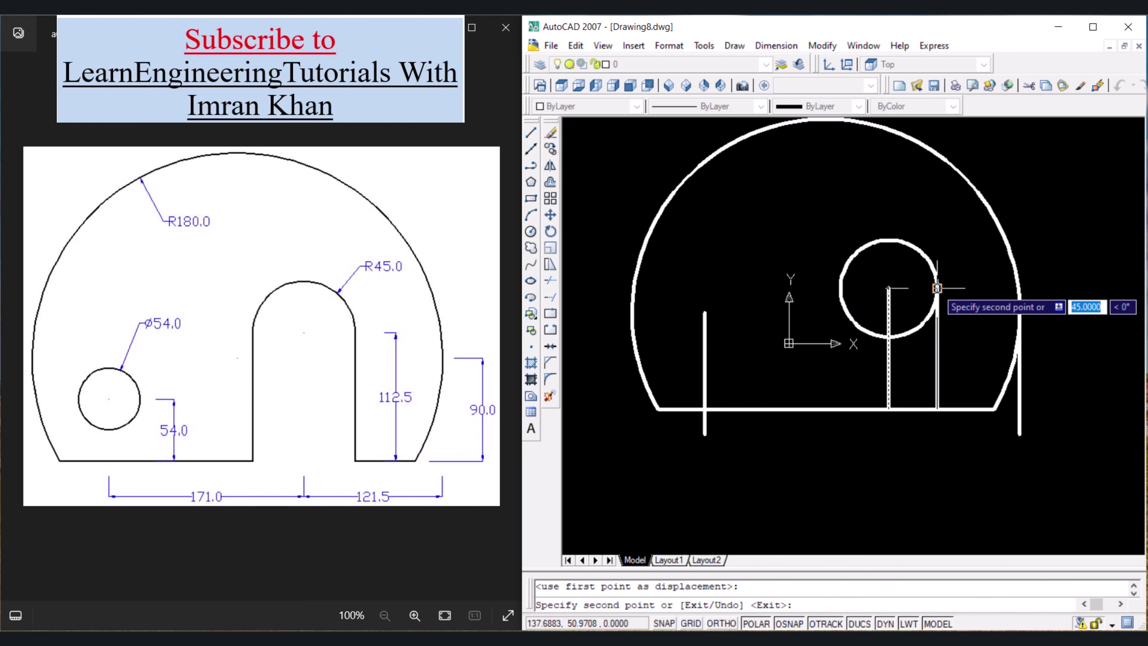
left_click(840, 288)
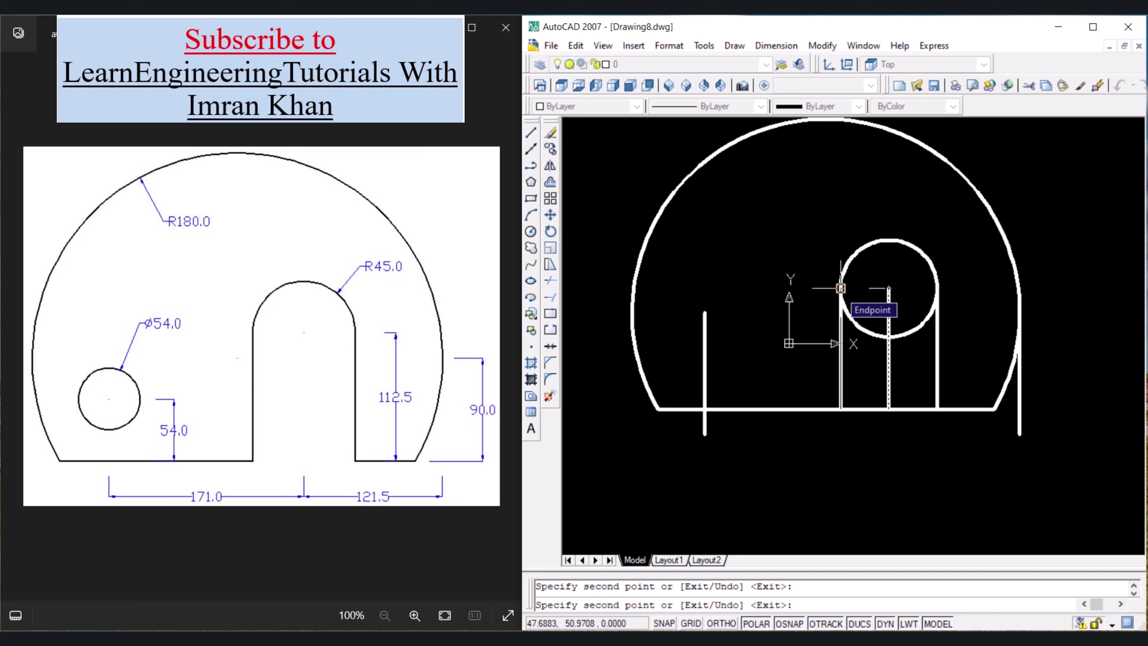
key("Return")
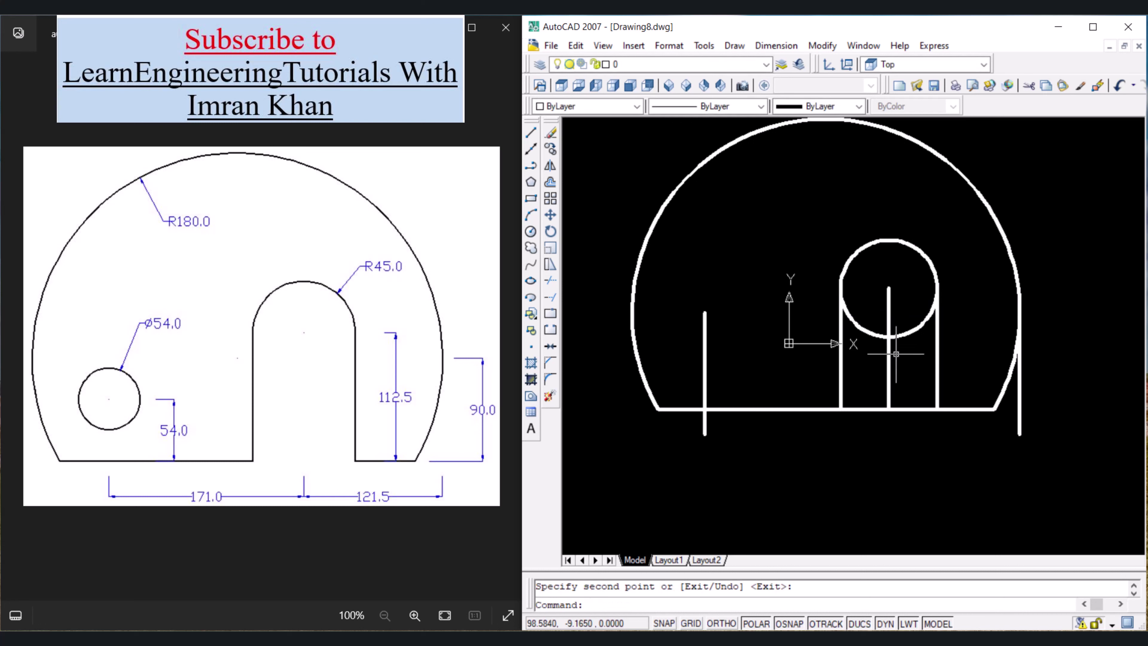
left_click(888, 349)
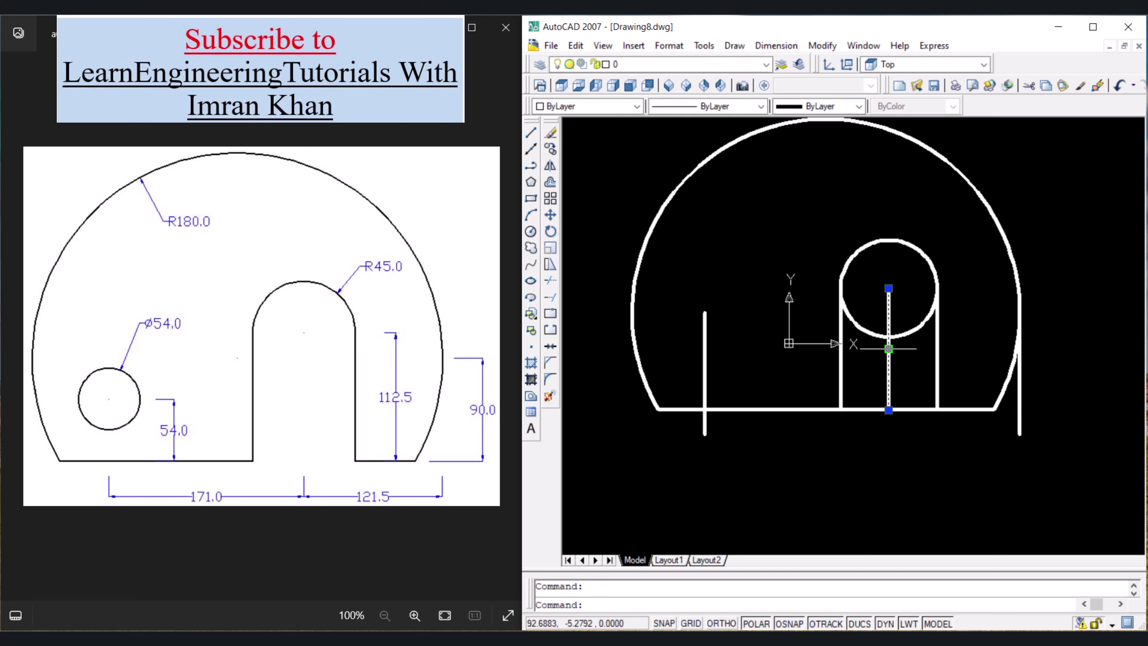
key("Escape")
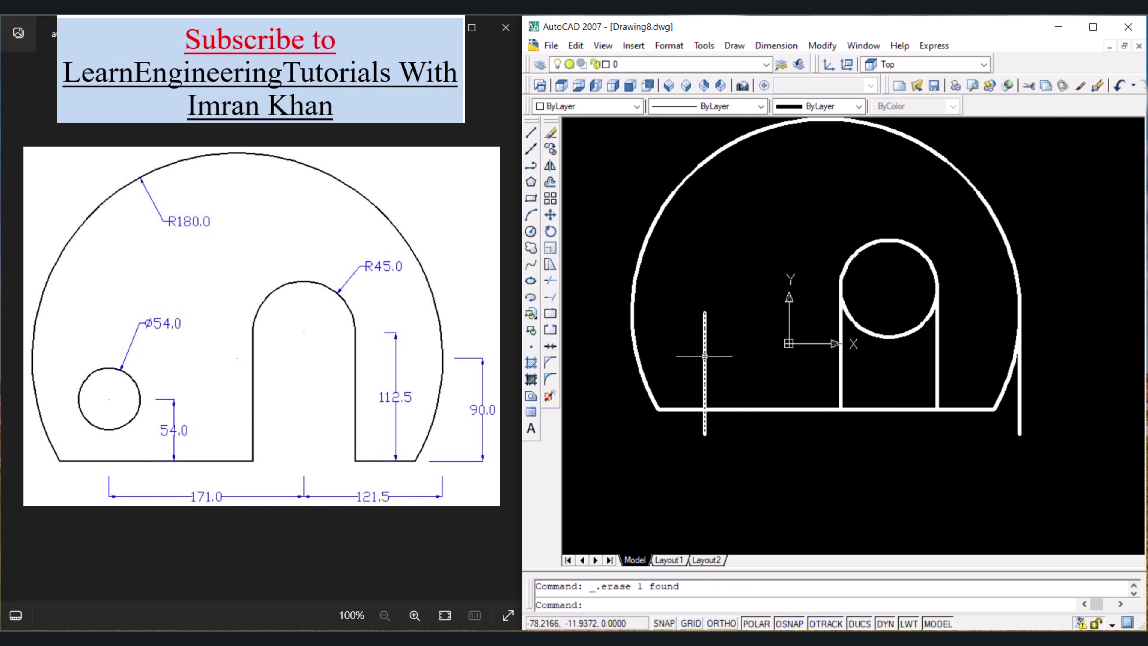
Stretch the leftmost vertical line's lower end up to the base line and lower its upper end by 36.
left_click(704, 335)
left_click(704, 433)
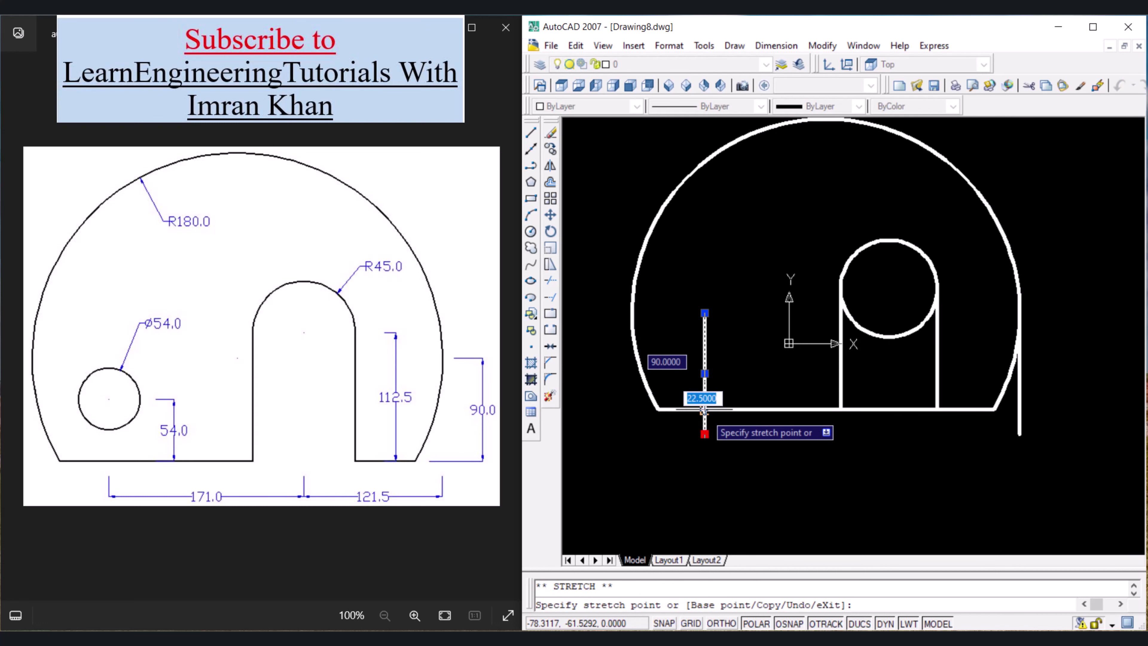
left_click(703, 410)
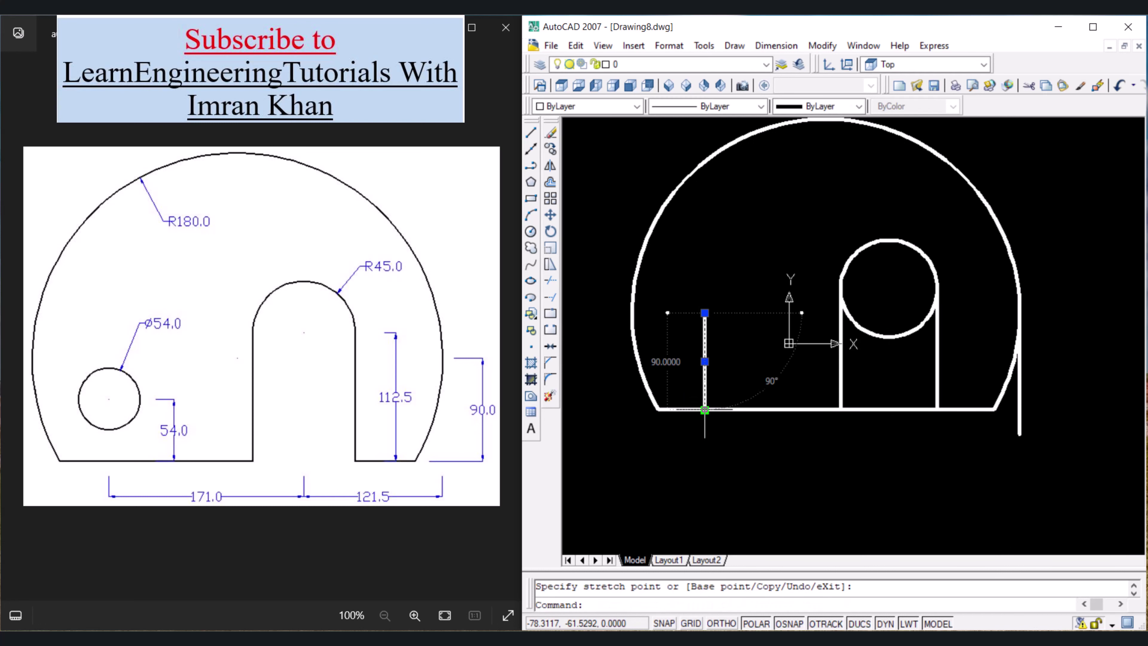
left_click(704, 312)
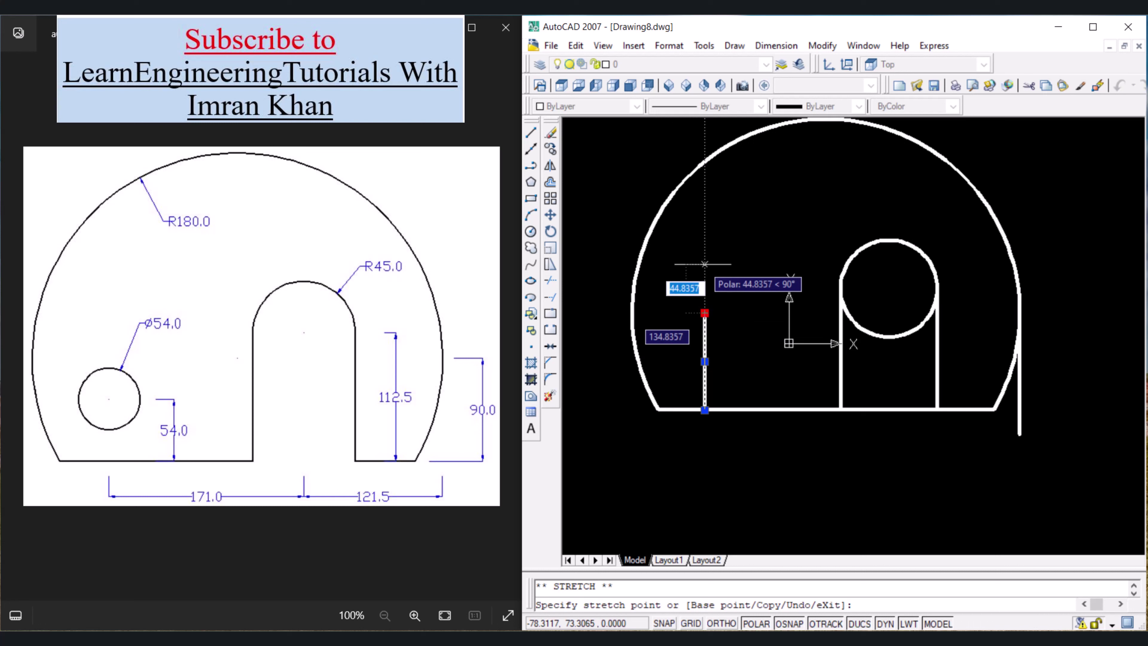
type("-")
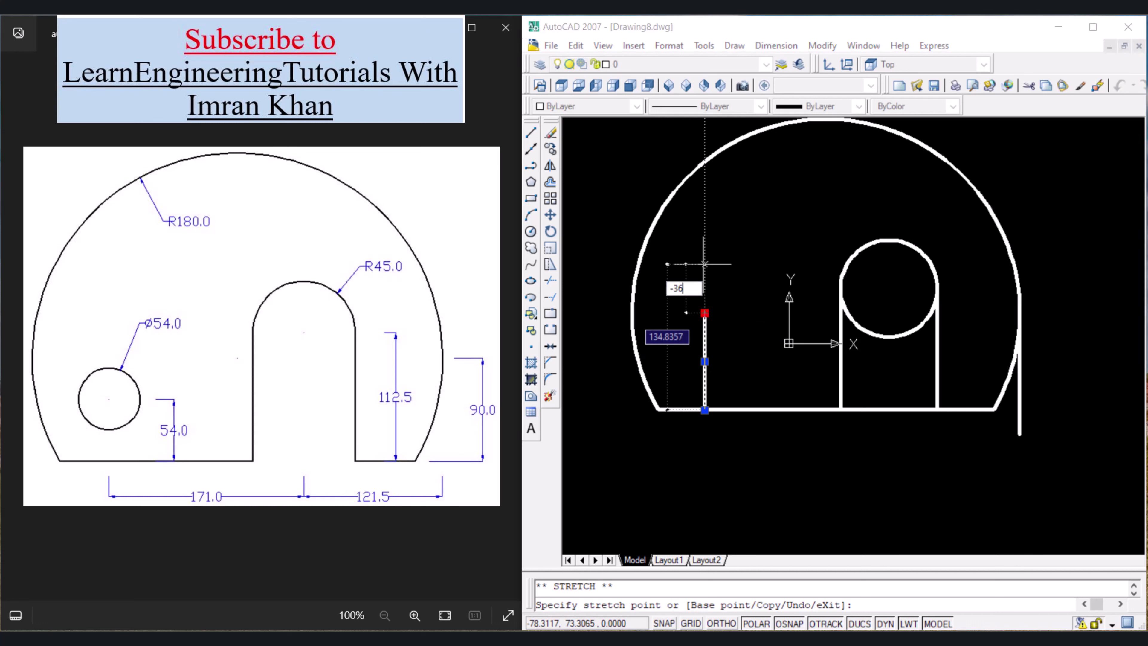
type("36")
key("Return")
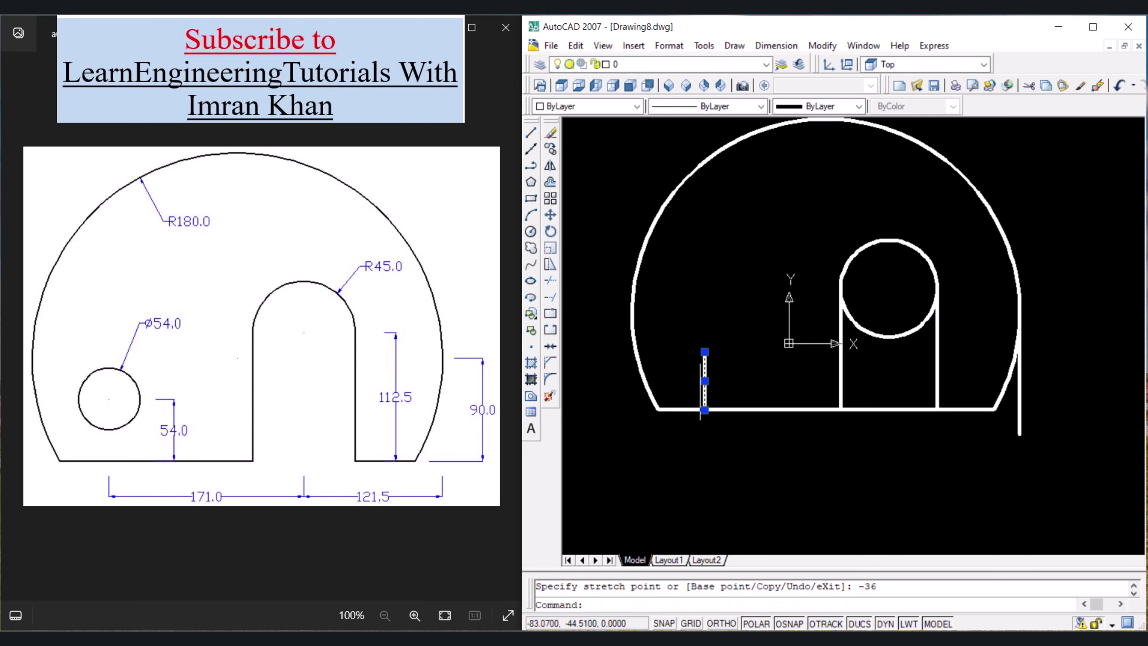
left_click(704, 351)
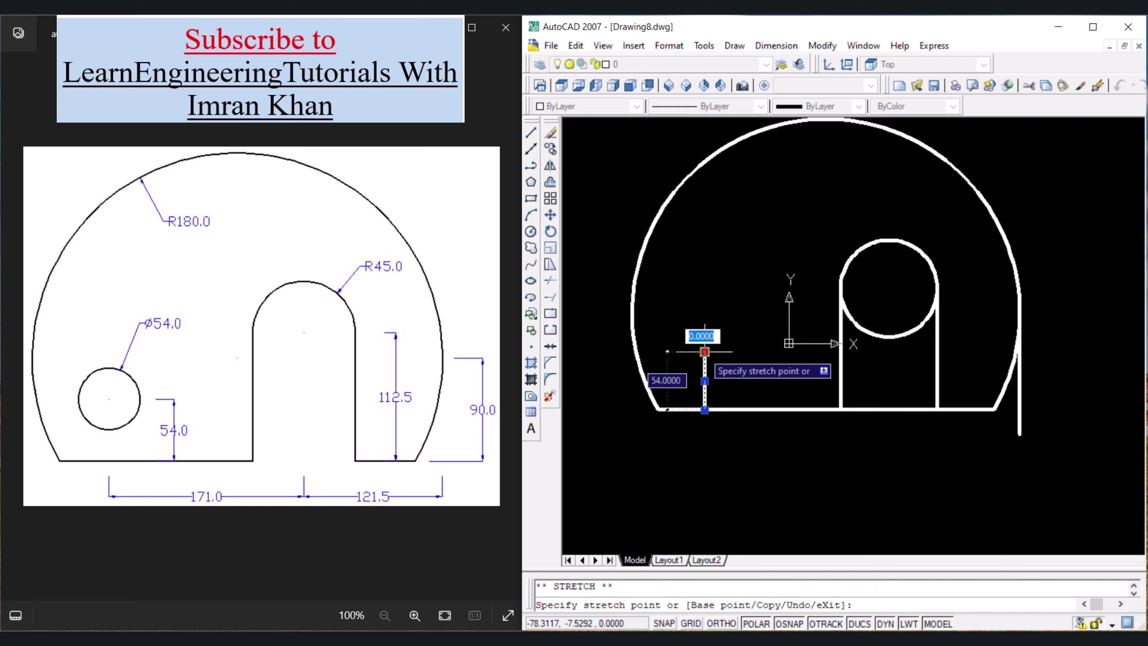
key("Escape")
key("Escape")
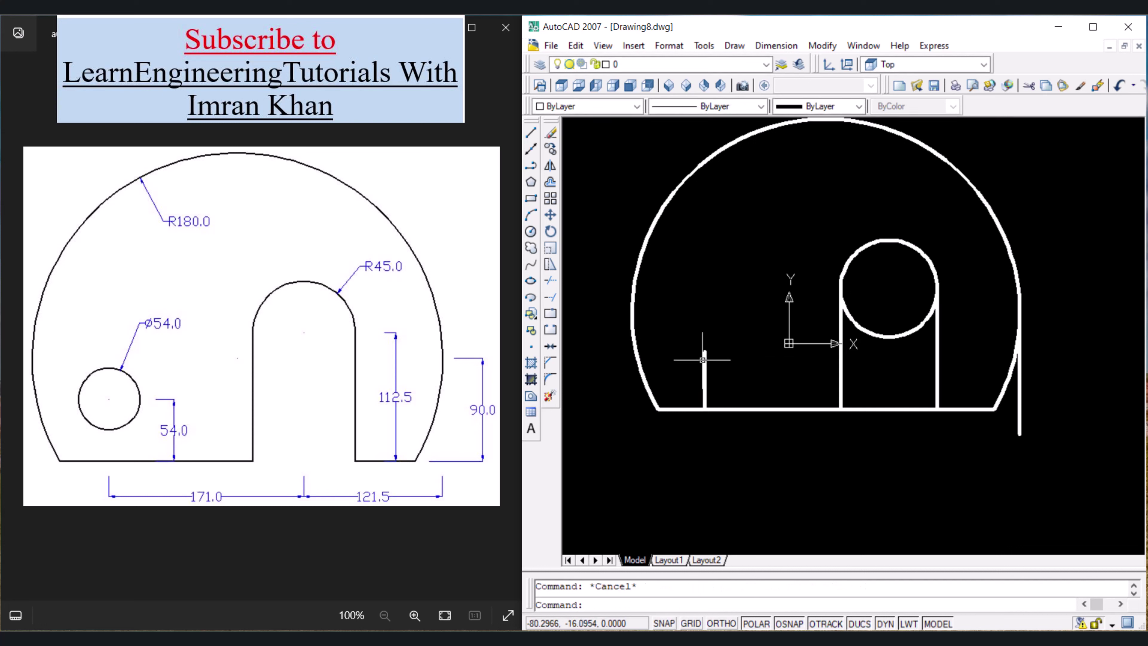
Draw a circle of diameter 54 centred on the upper endpoint of the shortened left vertical line.
left_click(530, 232)
left_click(704, 352)
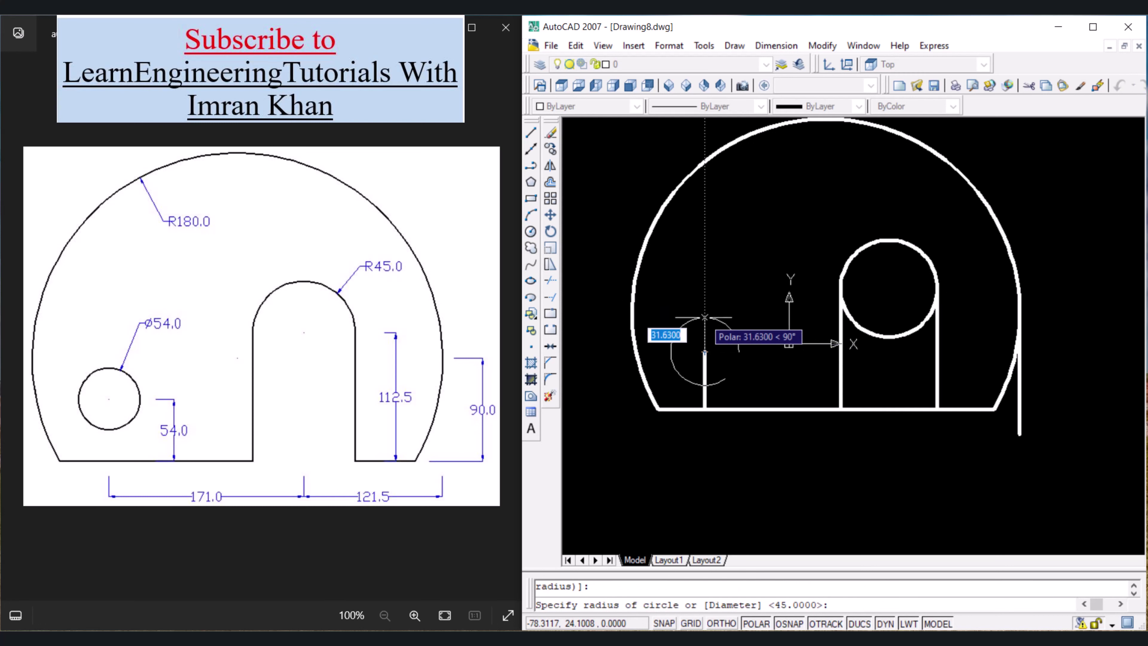
type("d")
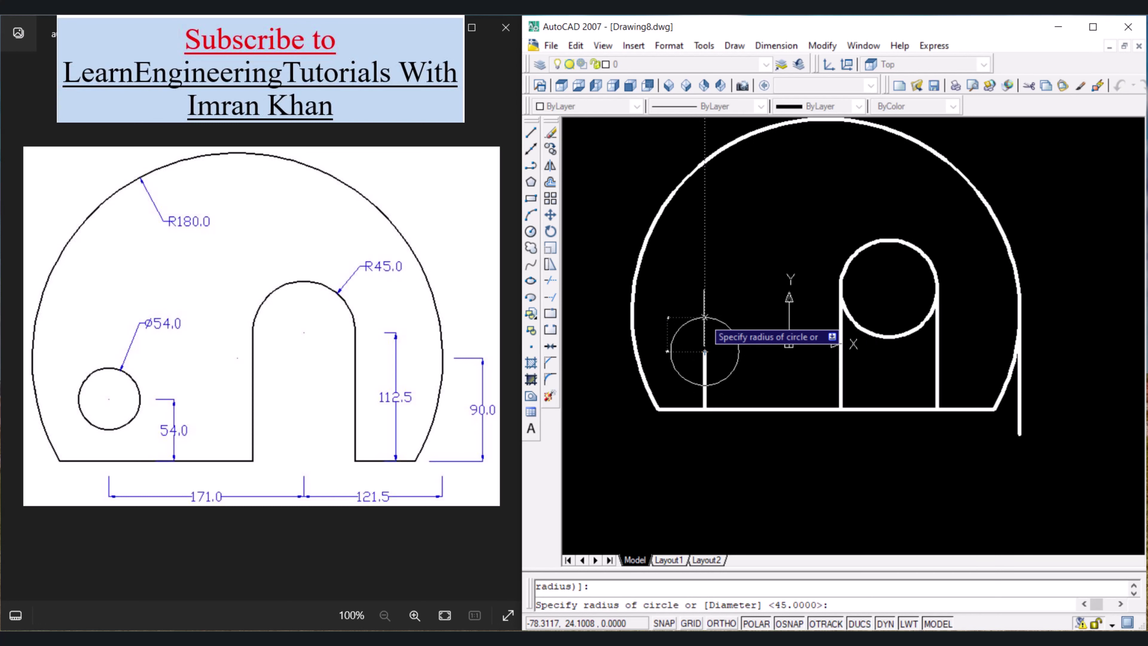
key("Return")
type("54")
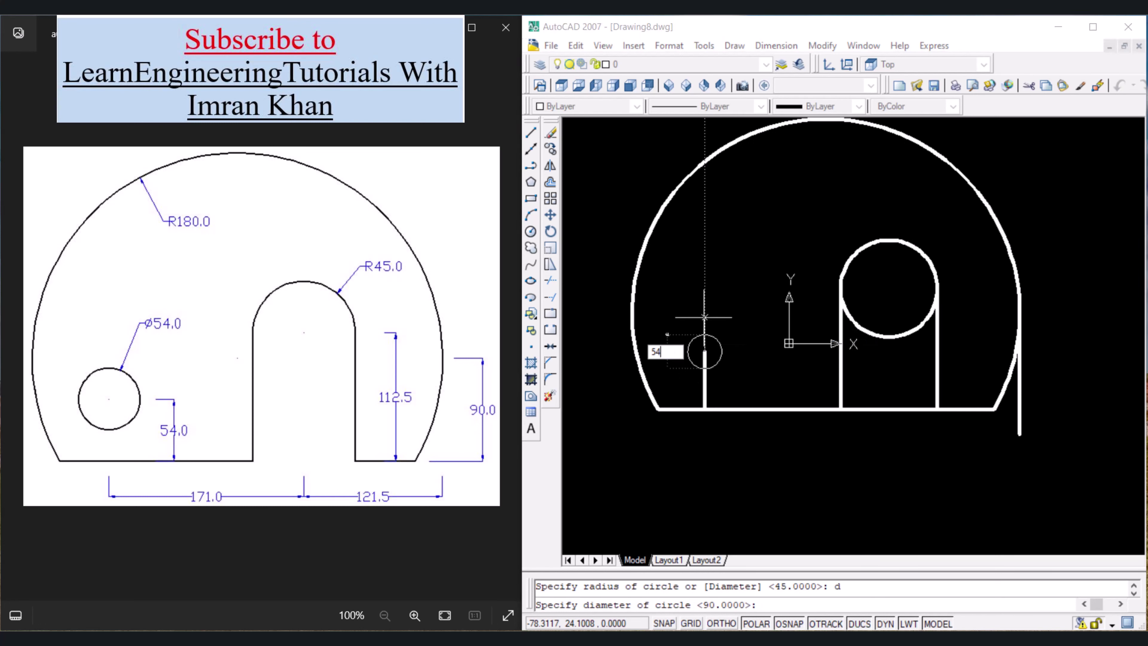
key("Return")
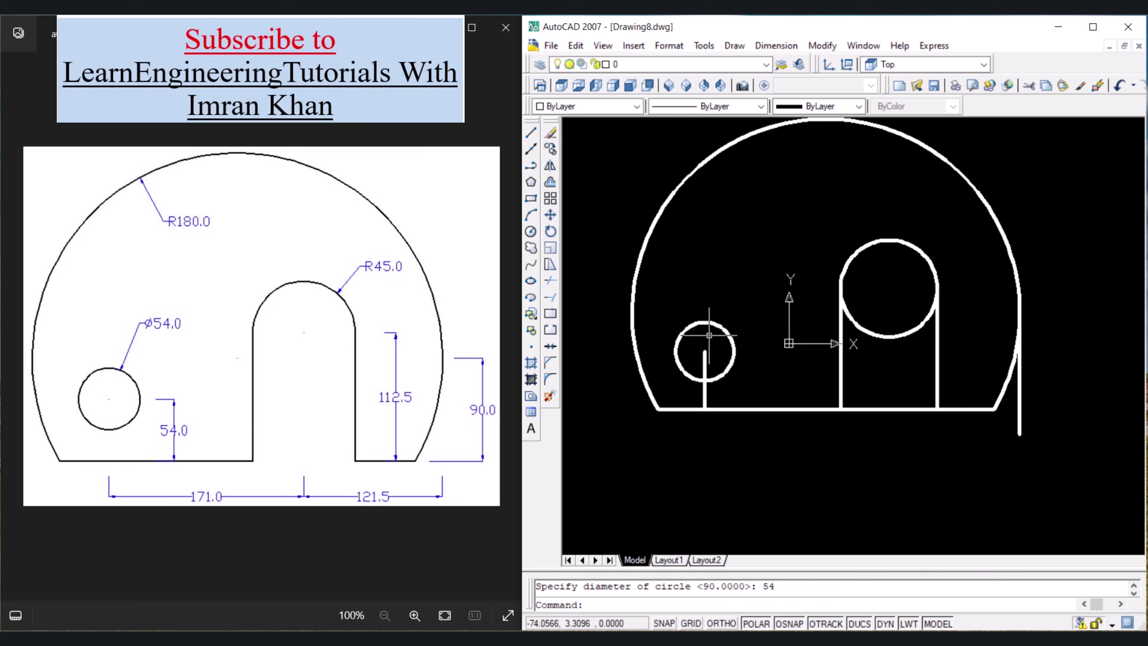
Erase the vertical construction line running from the small hole's centre down to the base line.
left_click(705, 356)
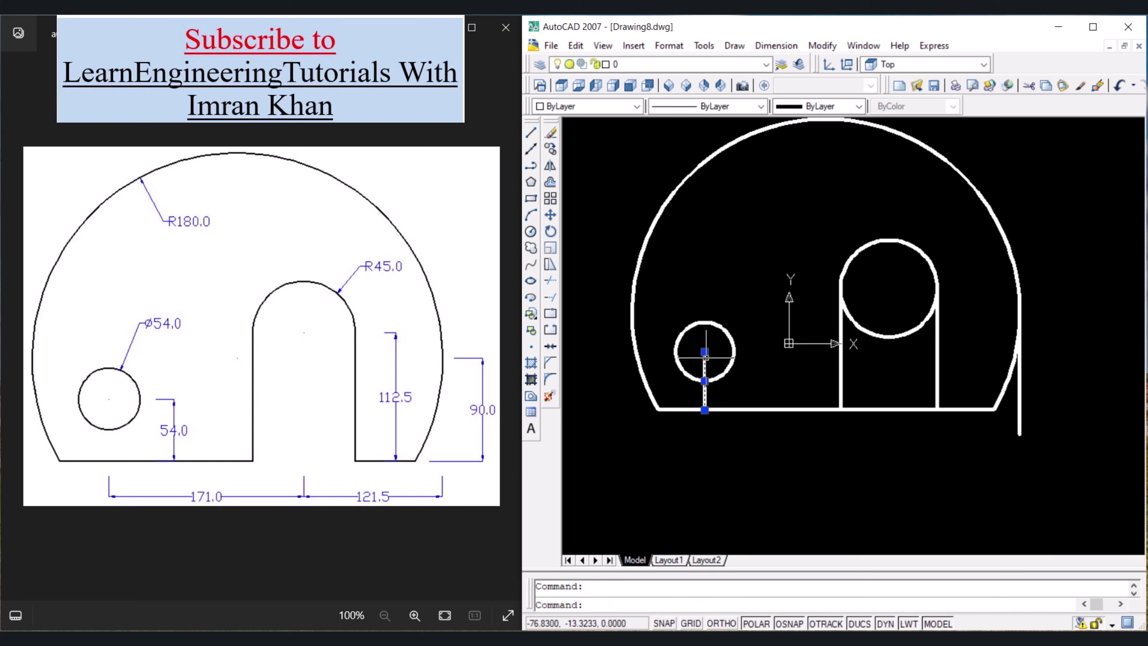
key("Delete")
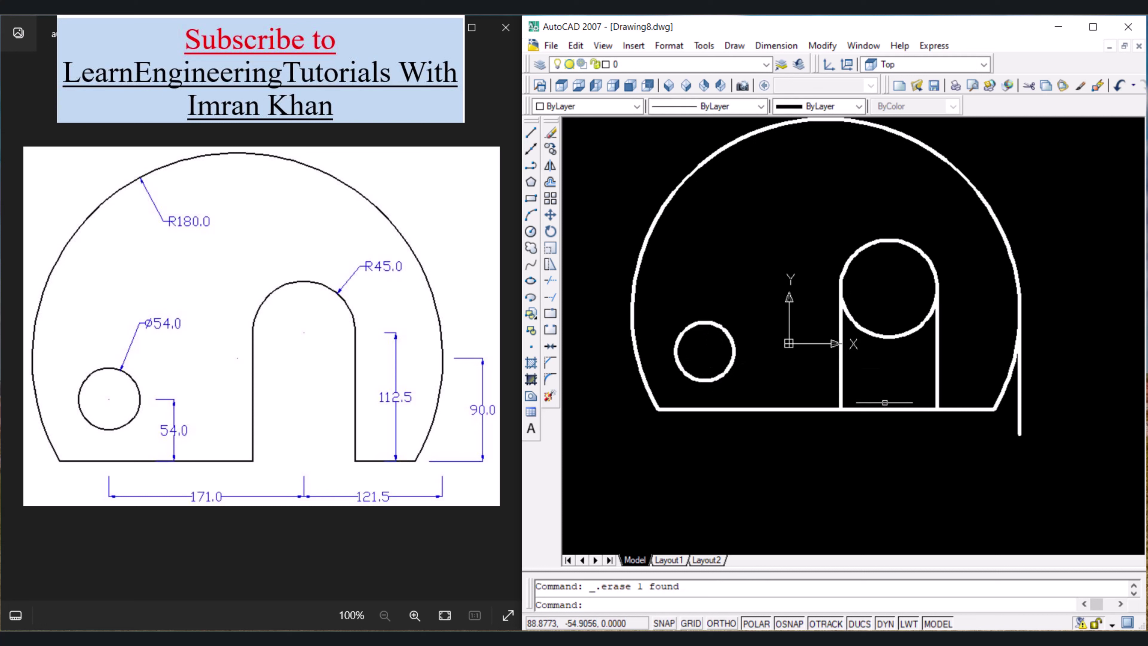
Trim away the lower half of the R45 circle and the base line segment between the slot's sides.
type("tr")
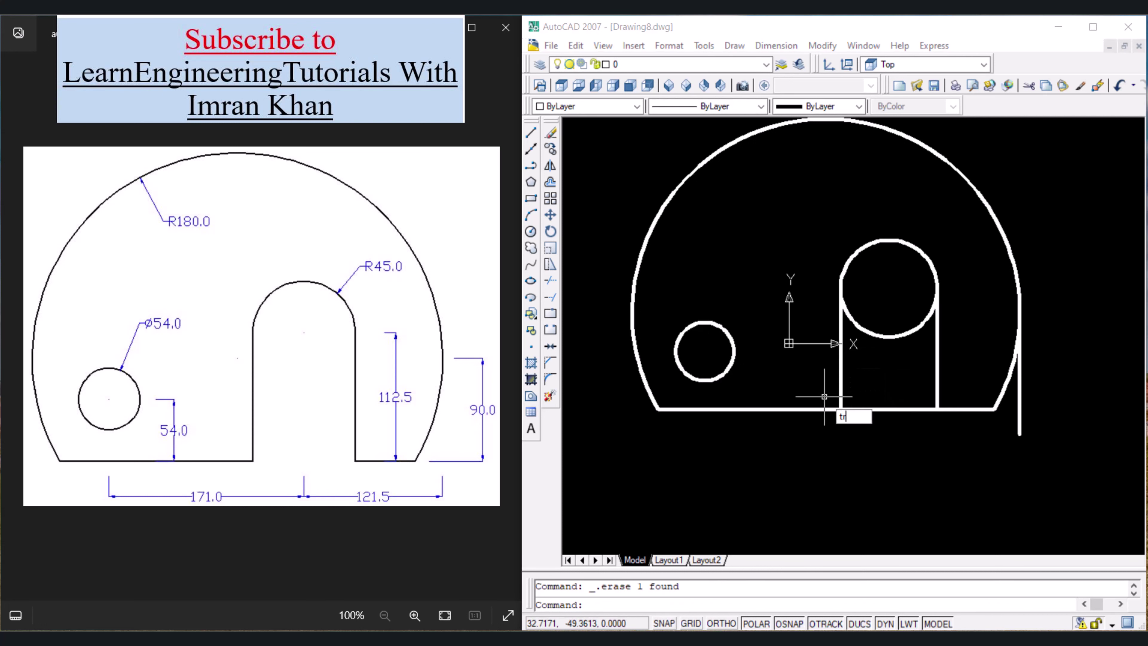
key("Return")
key("Return")
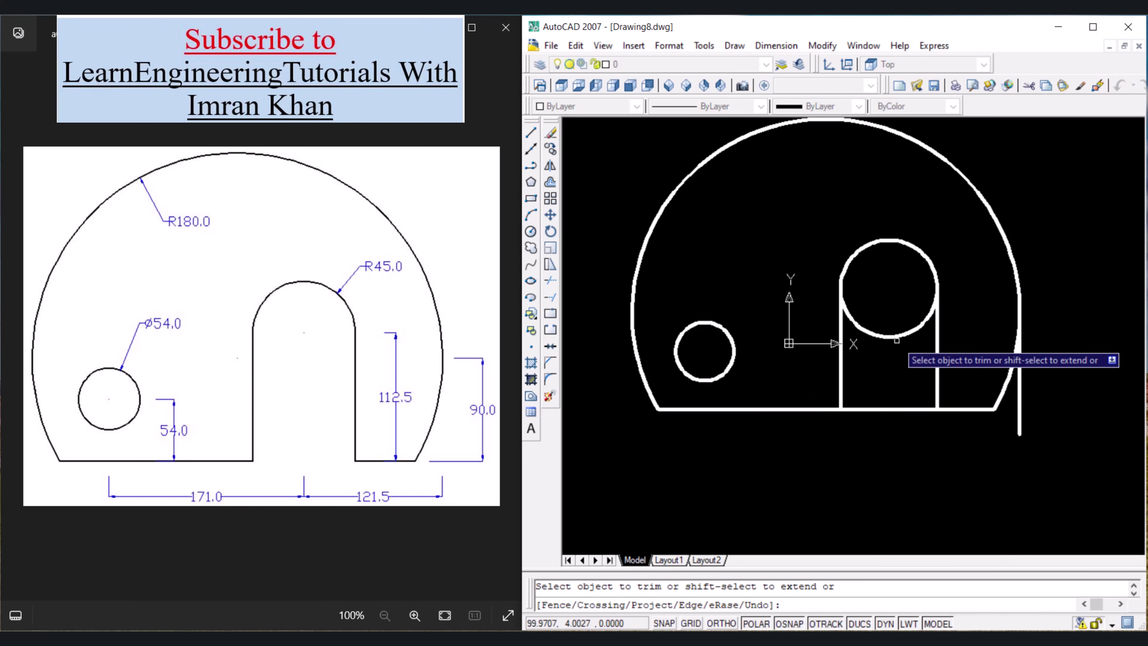
left_click(887, 336)
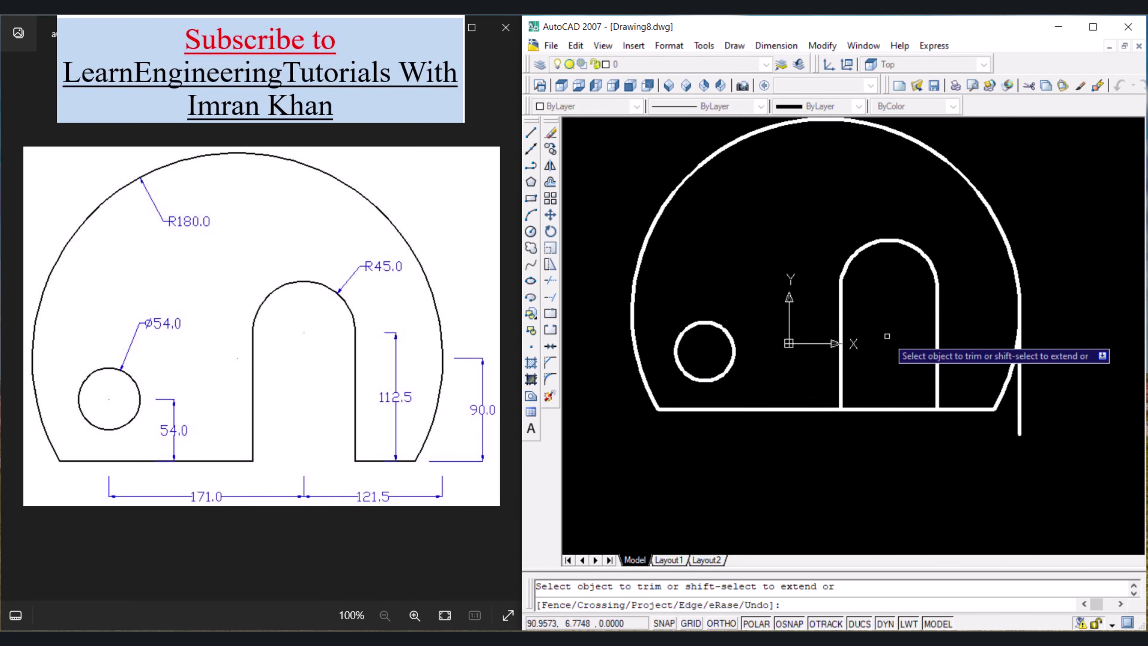
left_click(884, 409)
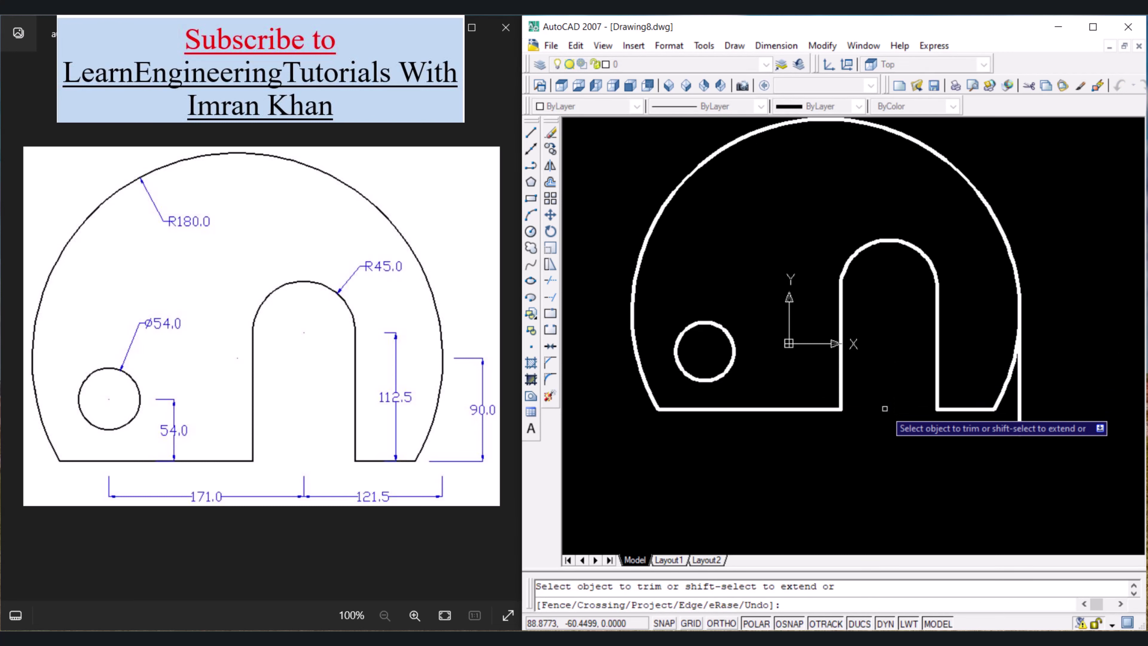
key("Escape")
key("Escape")
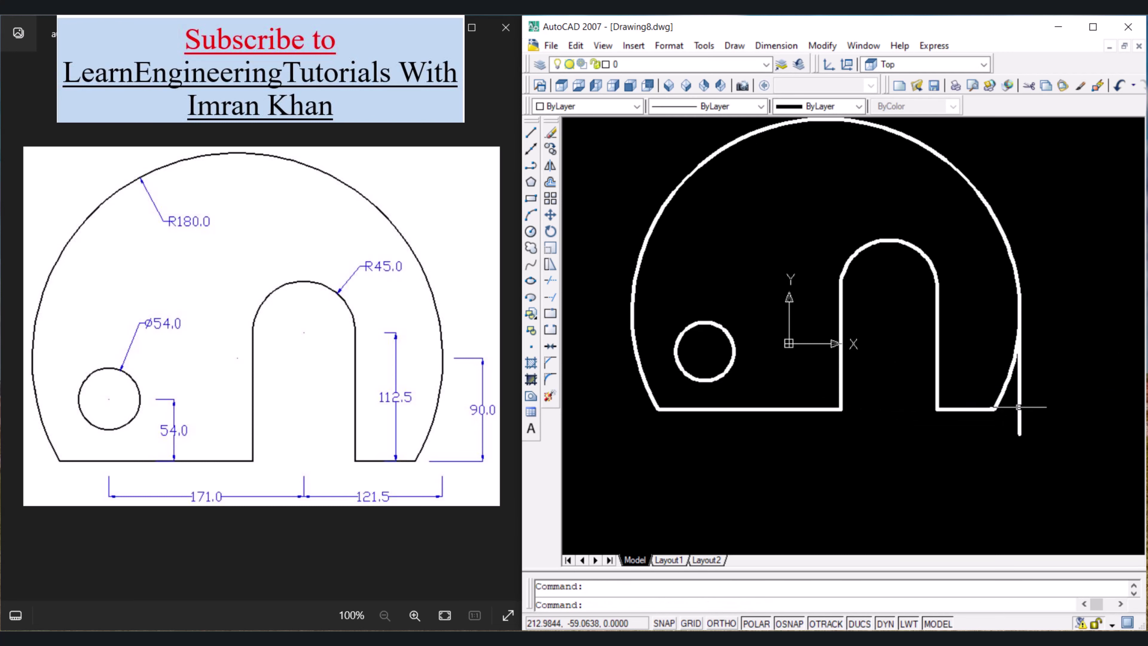
Erase the leftover vertical line touching the R180 arc's right side.
left_click(1018, 407)
key("Delete")
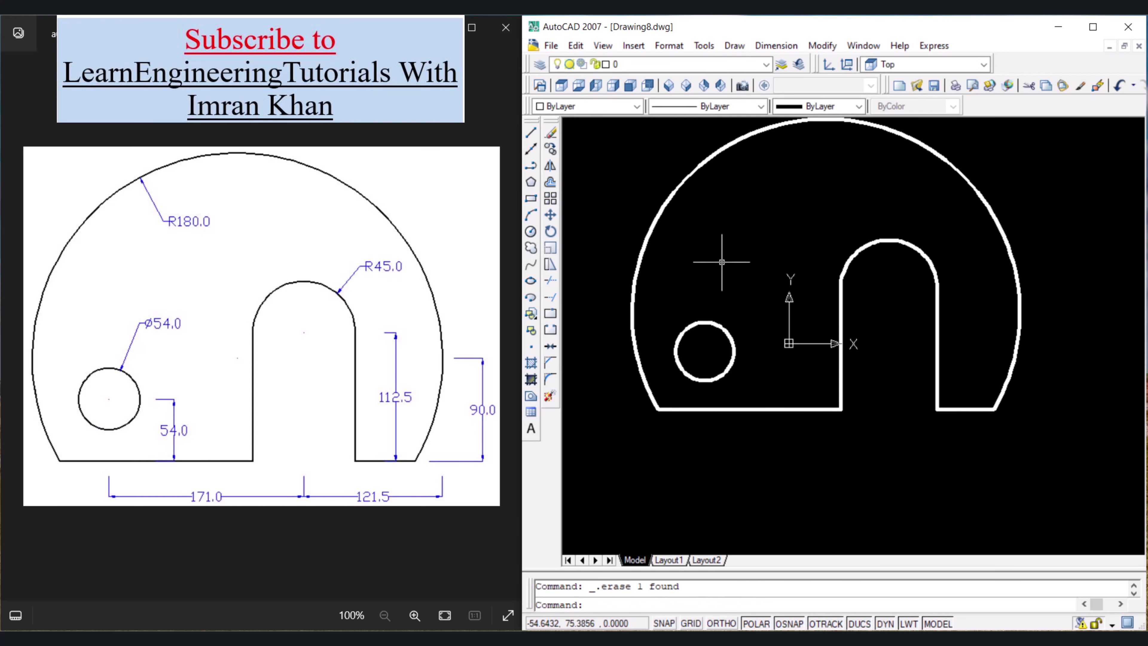
Create a new layer named dimensions and set its colour to blue.
scroll(718, 366, "down", 1)
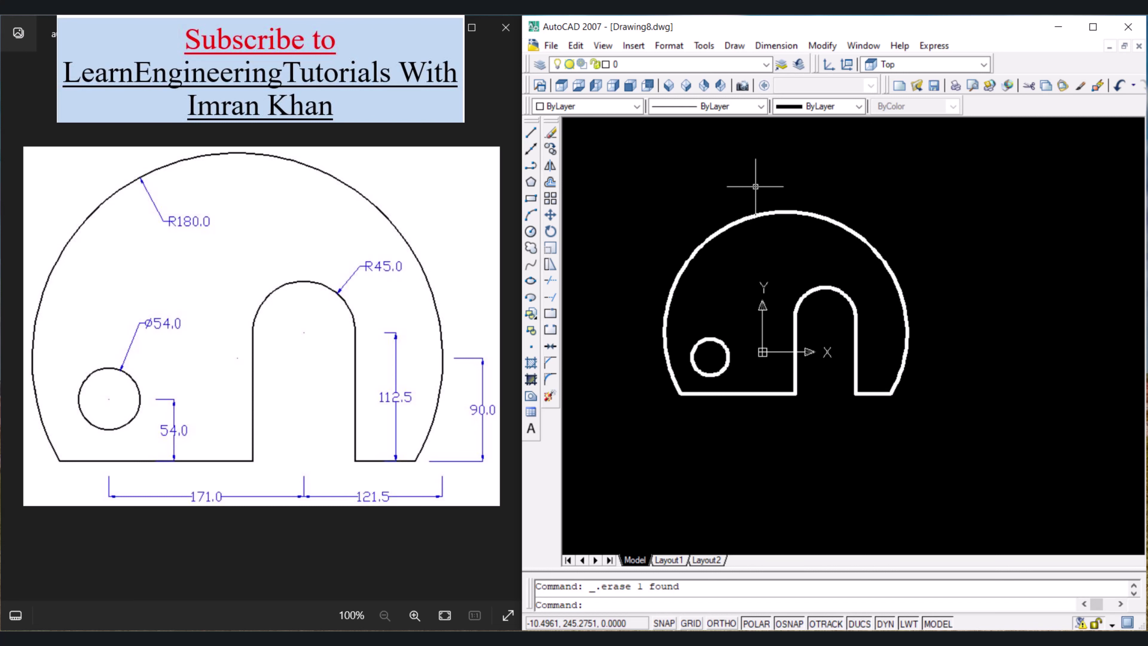
type("la")
key("Return")
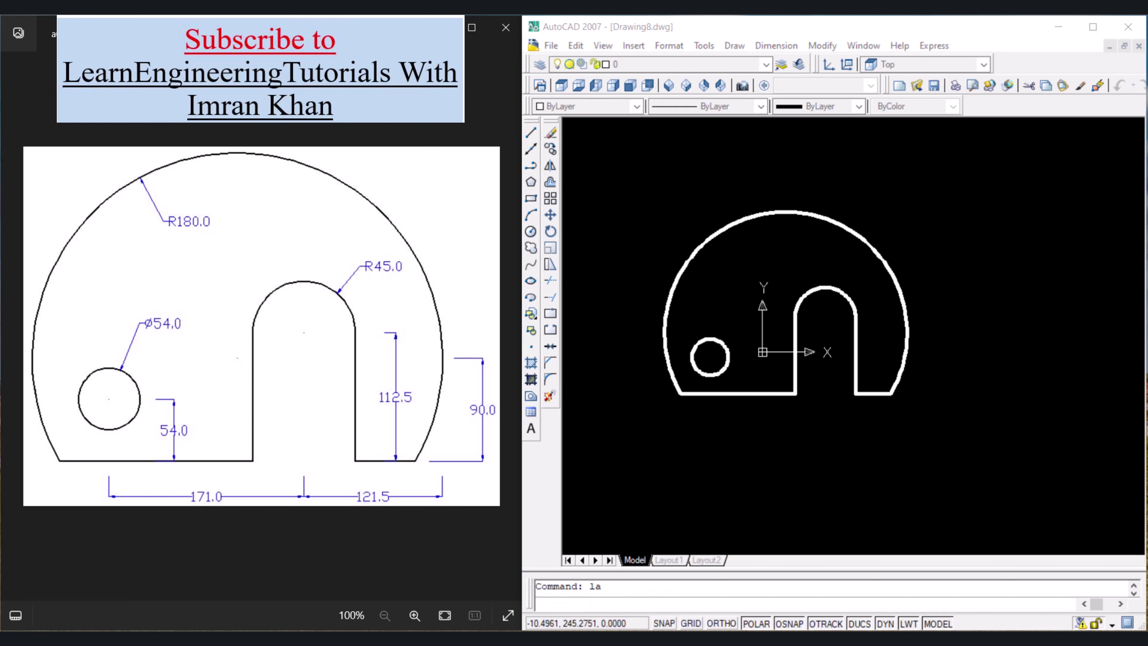
left_click(458, 193)
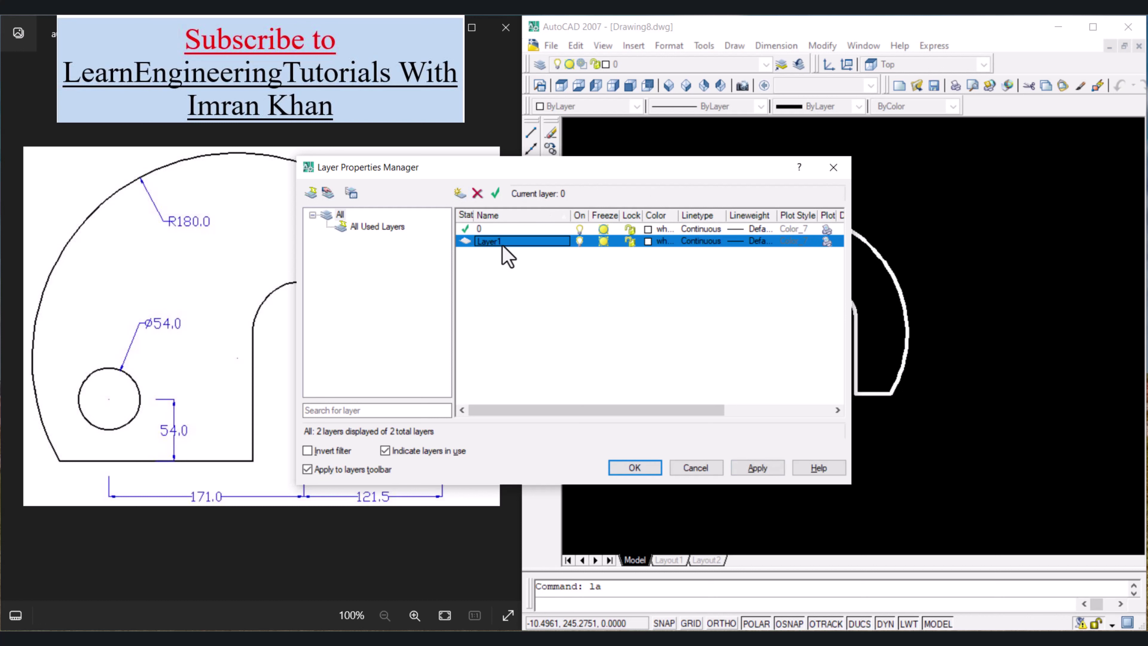
left_click(504, 242)
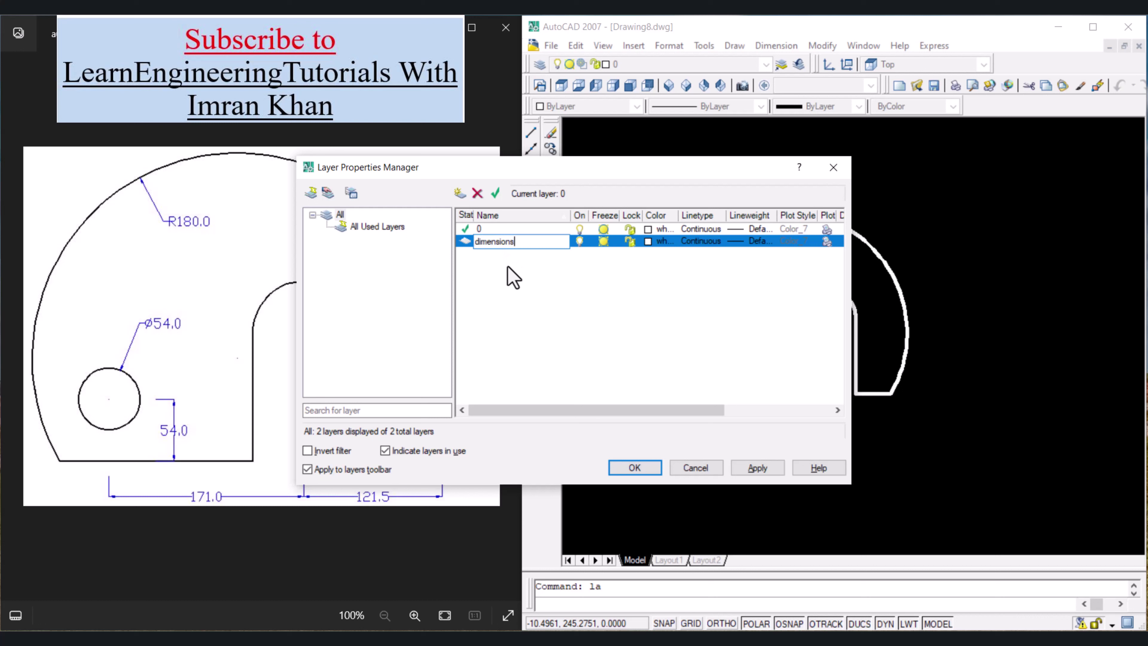
type("dimensions")
left_click(660, 241)
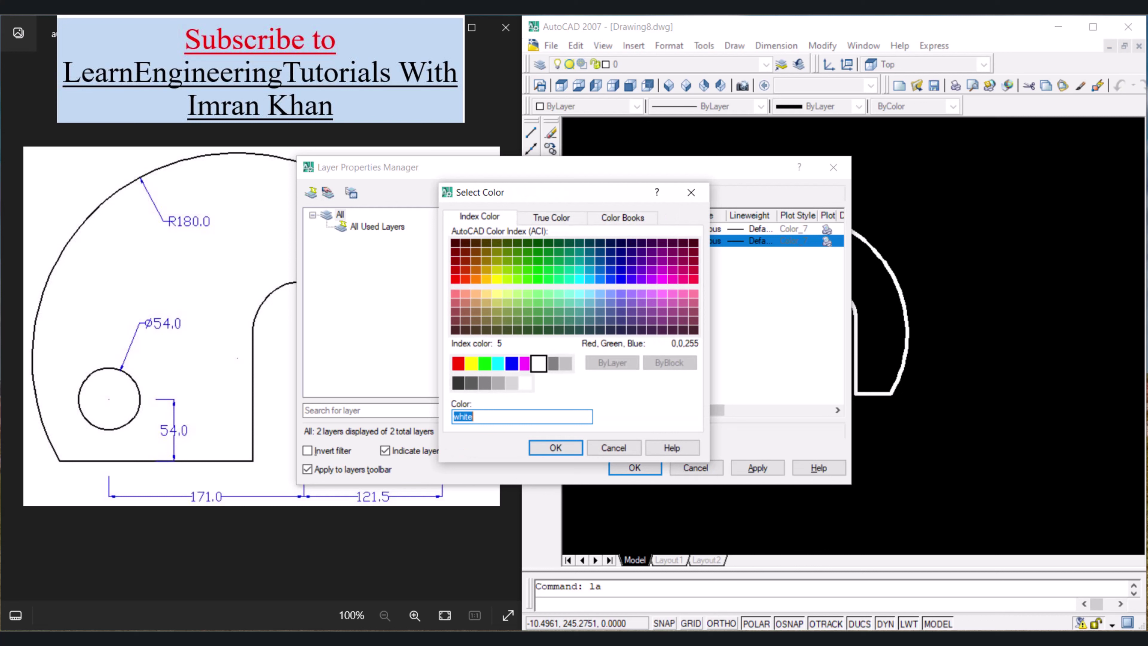
left_click(511, 363)
left_click(558, 448)
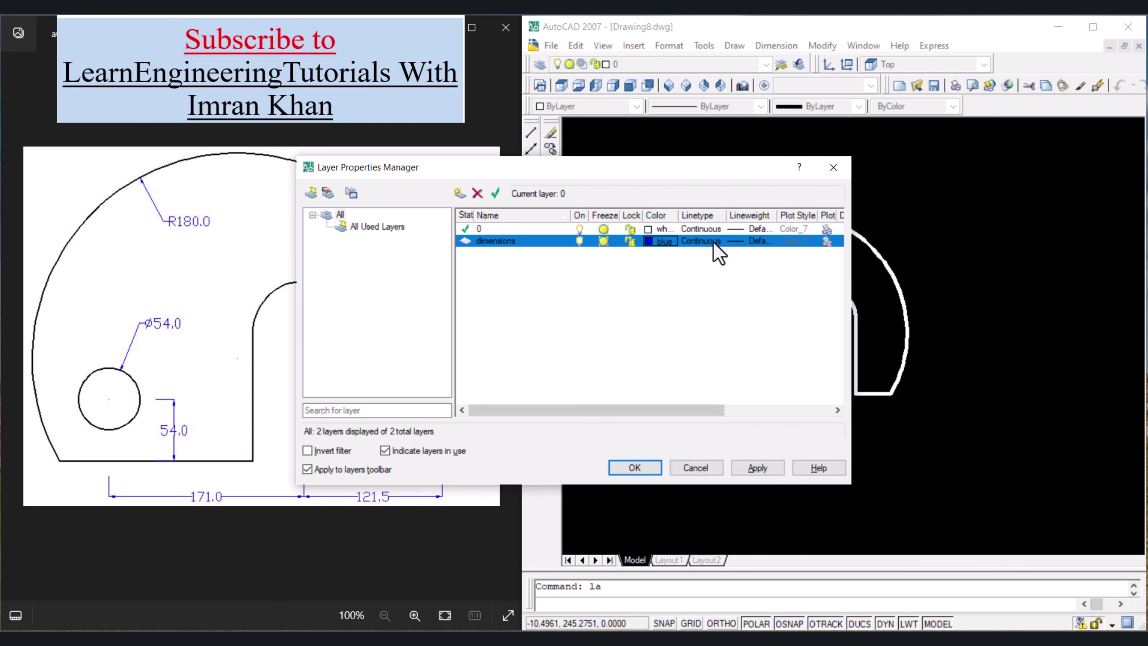
Set the dimensions layer's lineweight to 0.13 mm and accept the layer settings.
left_click(761, 240)
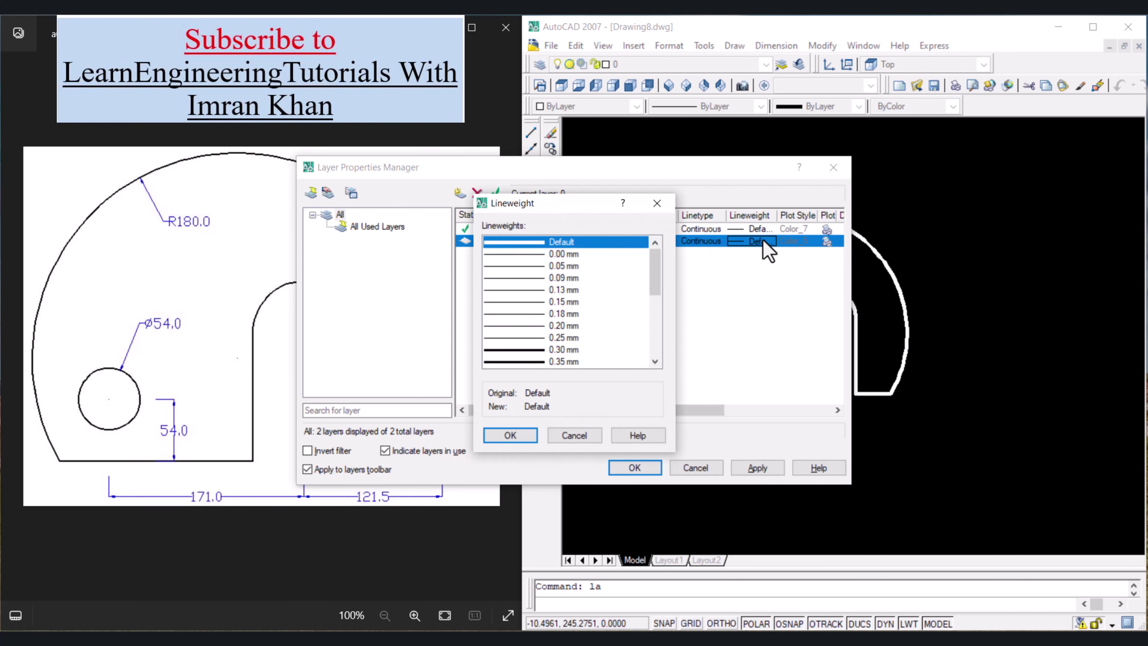
left_click(524, 289)
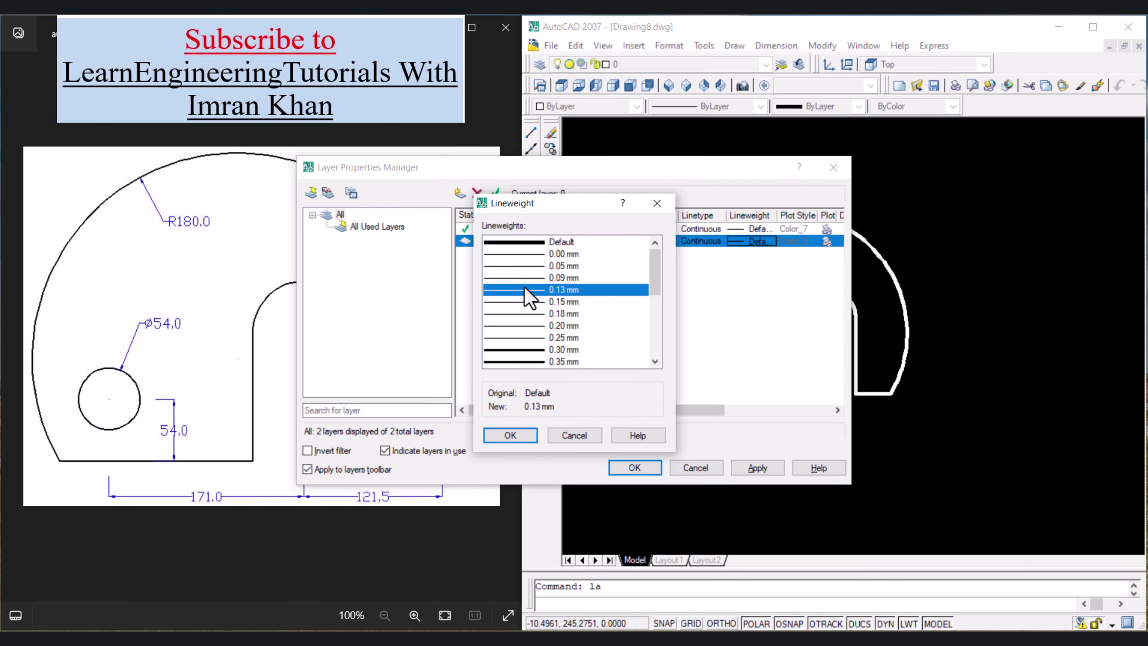
left_click(508, 435)
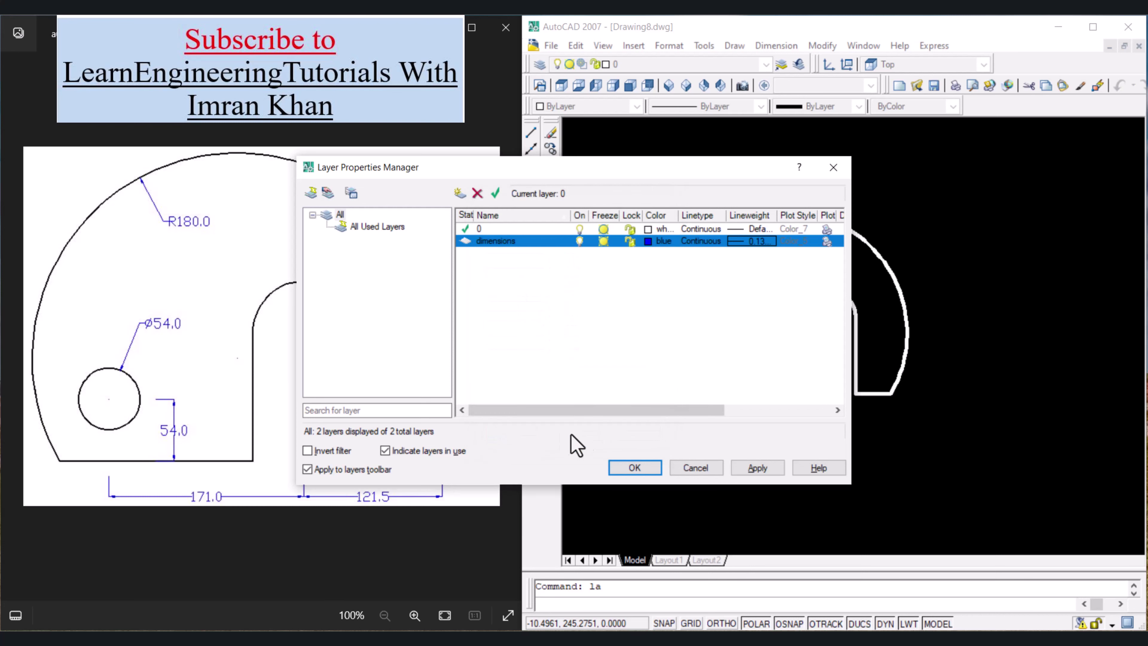
left_click(634, 468)
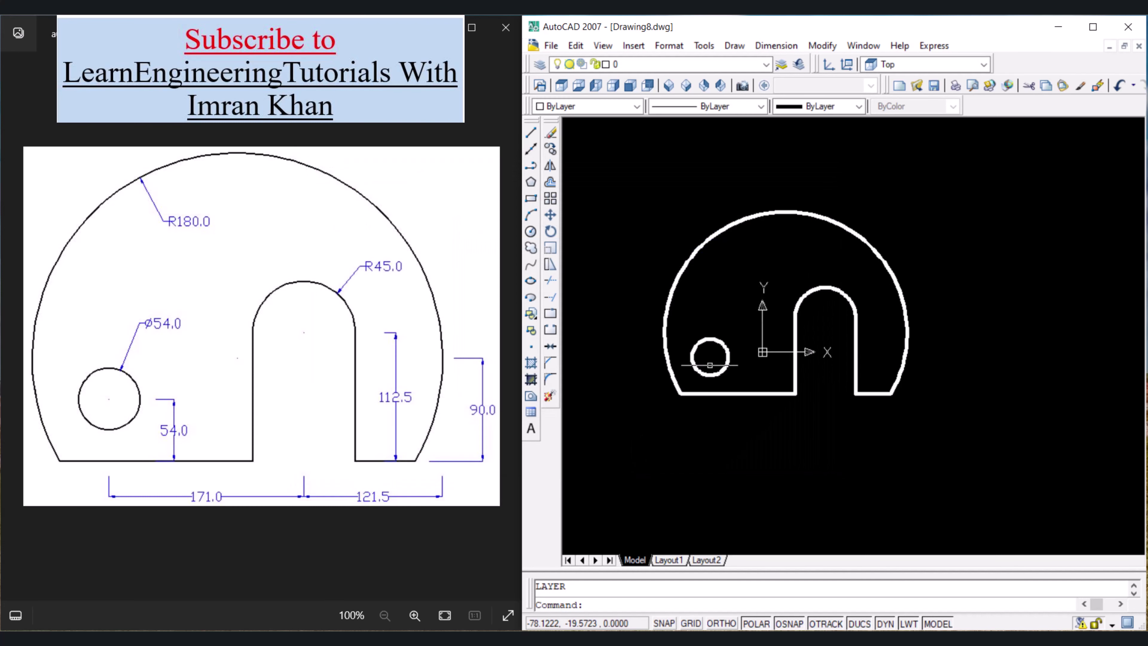
Make the dimensions layer current and dimension the horizontal distance between the R180 arc's right edge and the slot's centre, below the plate.
left_click(670, 64)
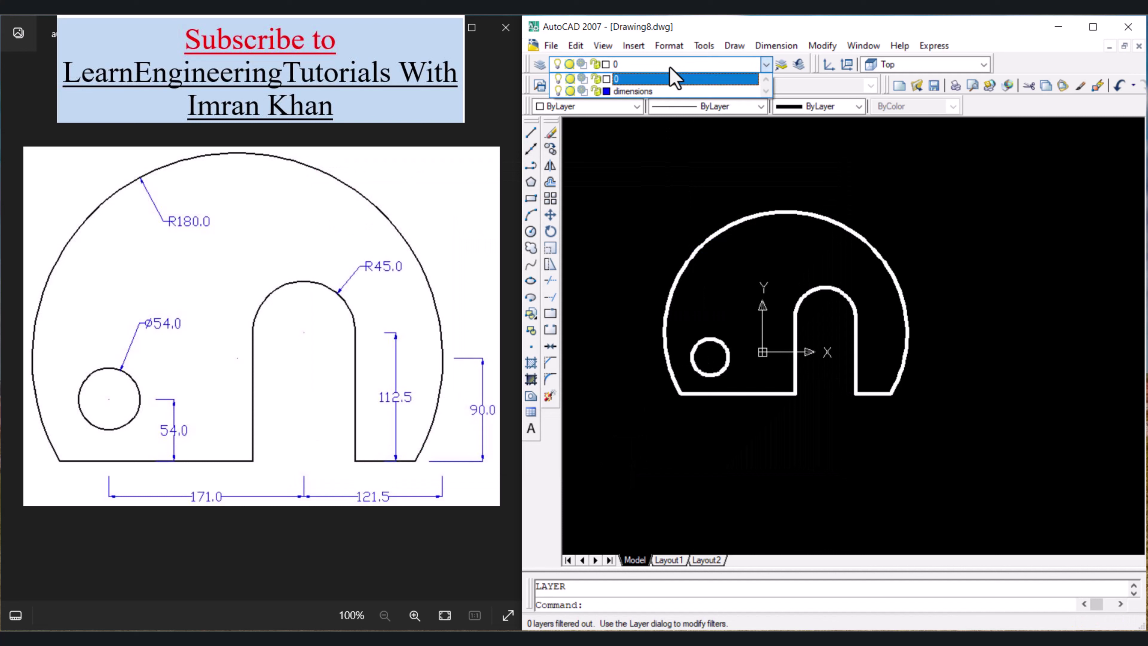
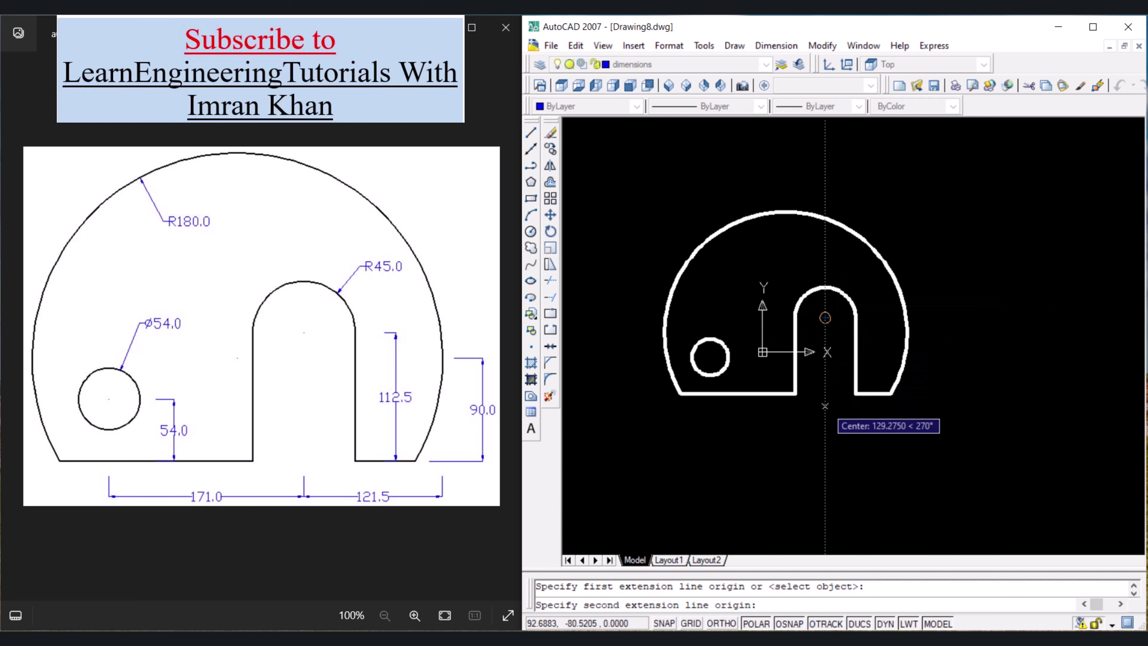
left_click(825, 413)
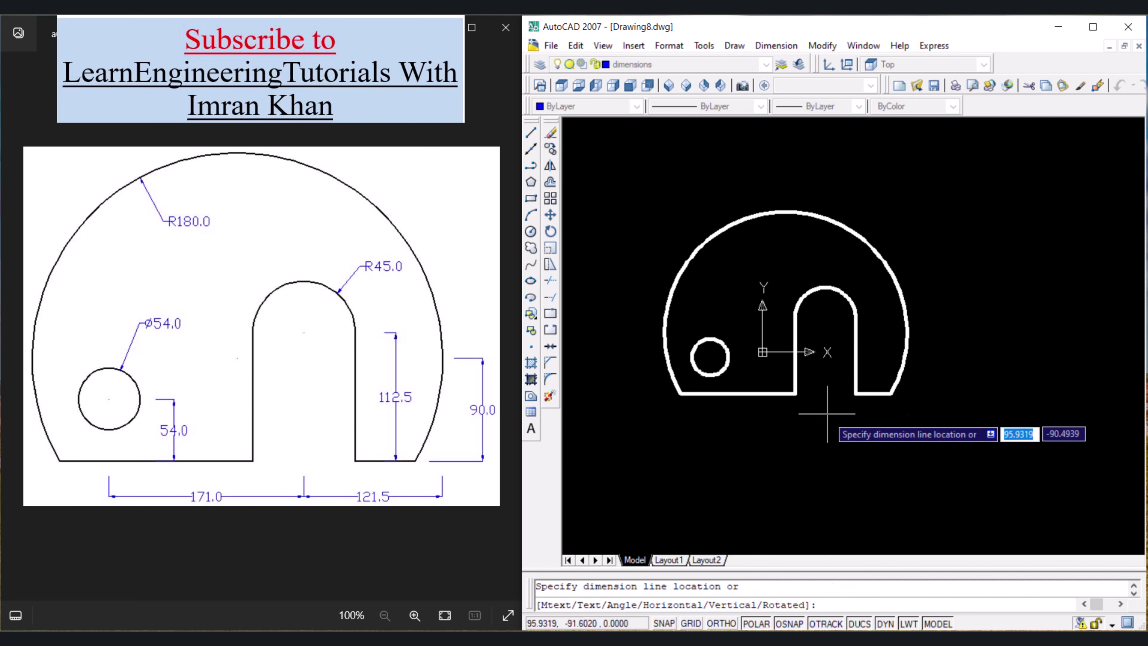
left_click(831, 425)
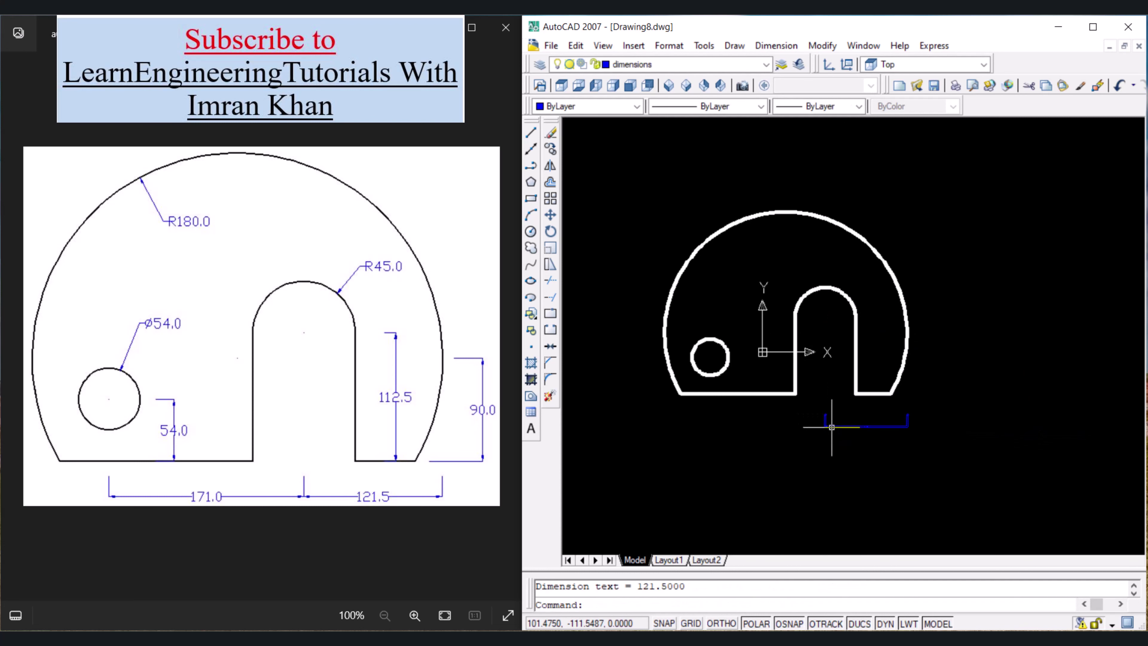
Add a horizontal linear dimension from the slot's centre to the small hole's centre, in line with the existing dimension below the plate.
key("Return")
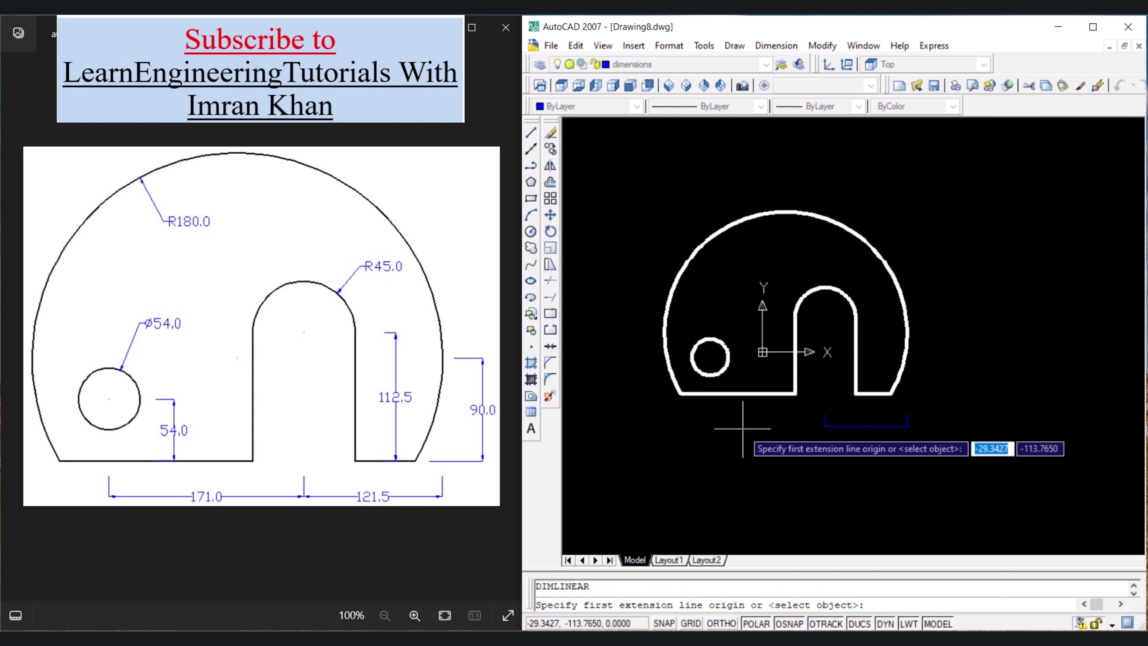
left_click(824, 421)
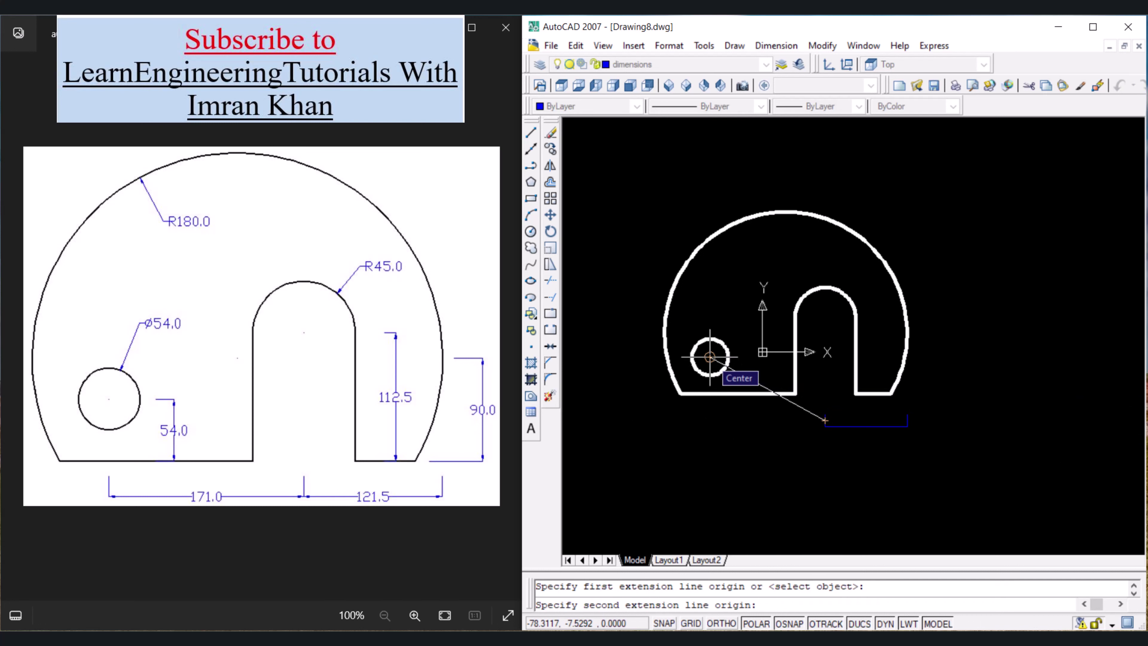
left_click(710, 413)
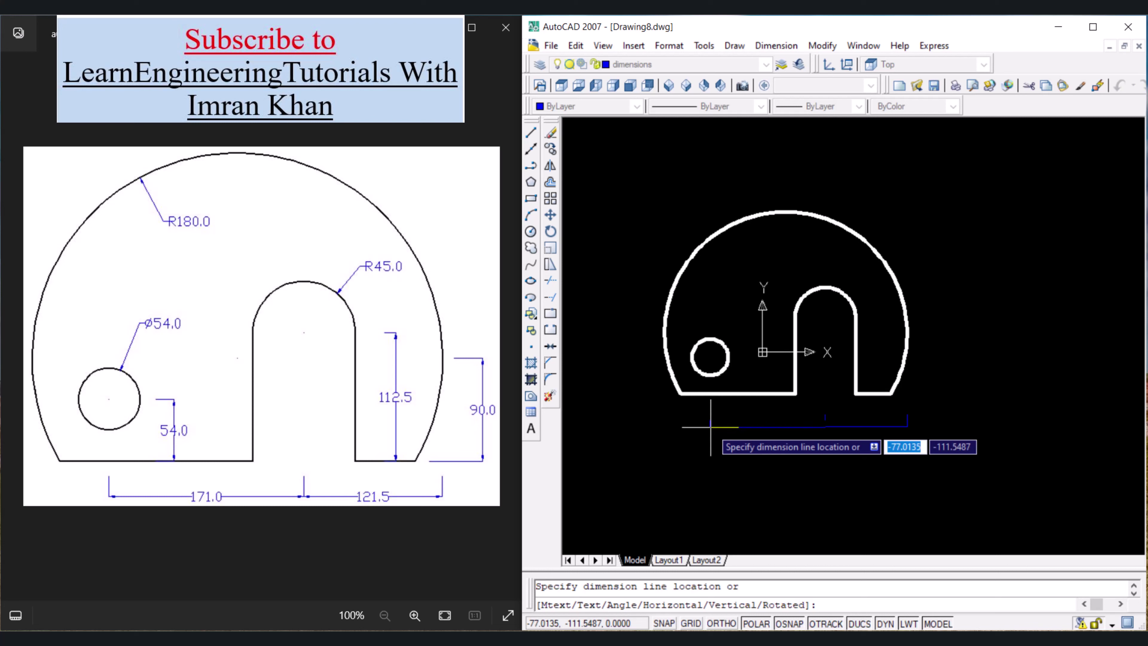
left_click(711, 426)
Add a vertical linear dimension from the small hole's centre height to the base line, just right of the hole.
key("Return")
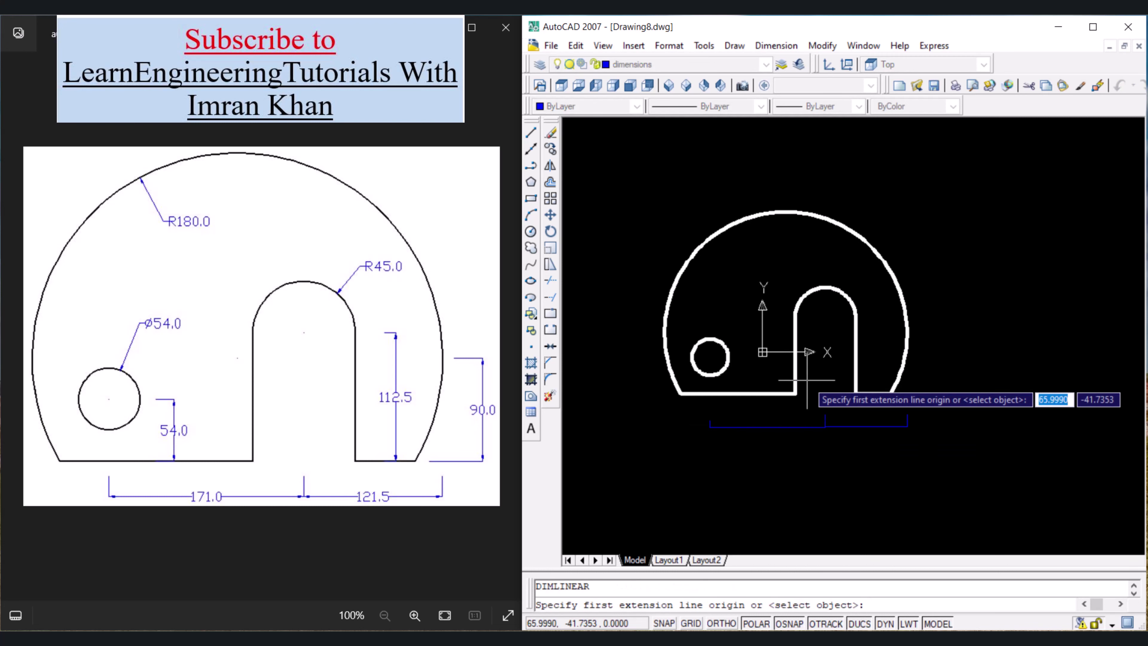
left_click(737, 356)
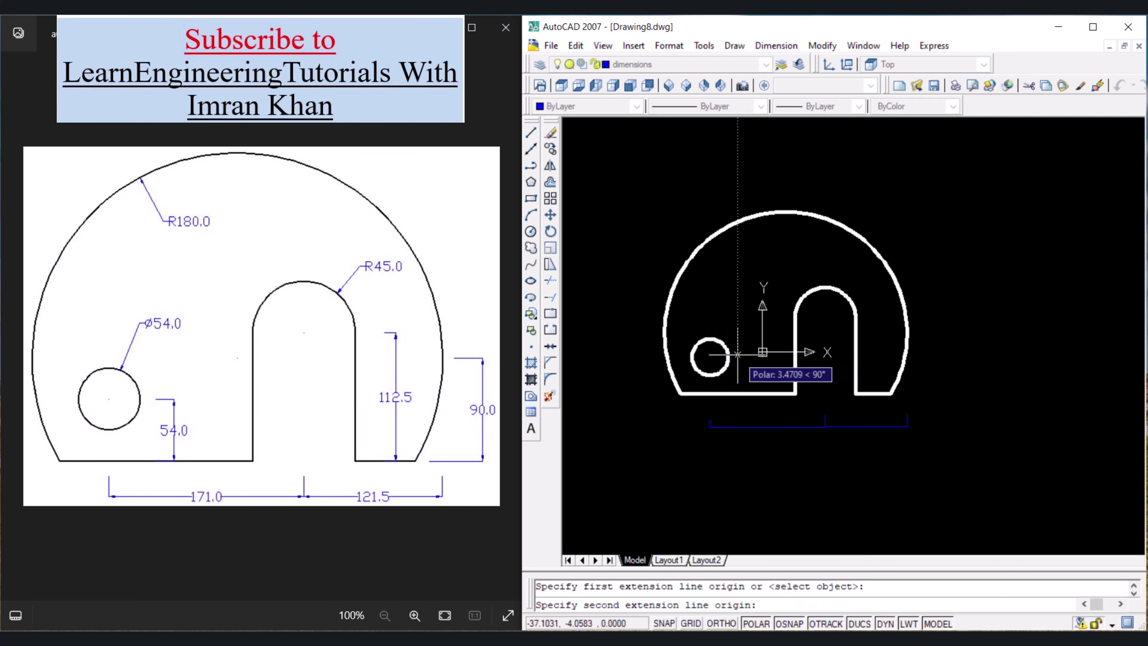
left_click(738, 393)
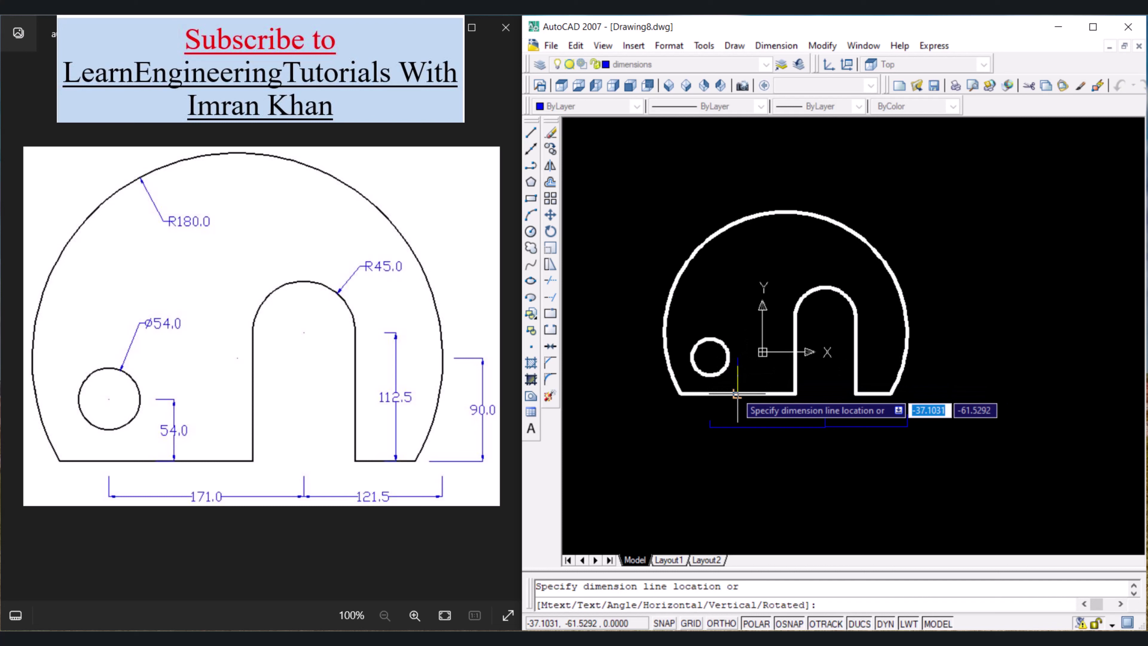
left_click(748, 393)
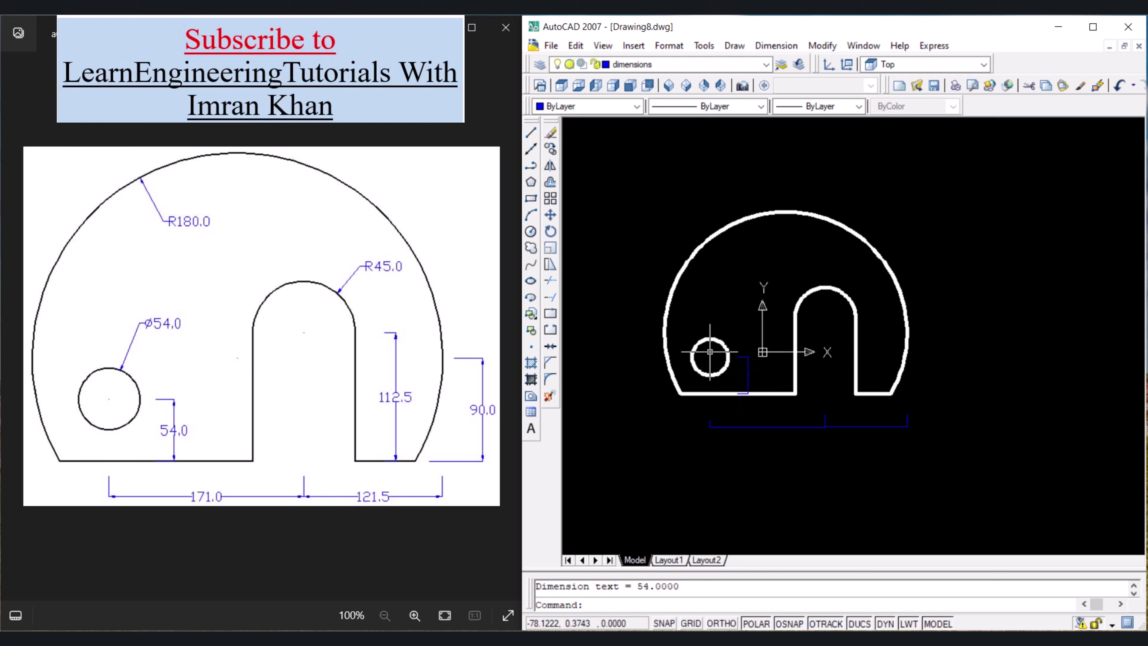
Add a vertical linear dimension from the base line to the slot arc's centre height, just right of the slot.
key("Return")
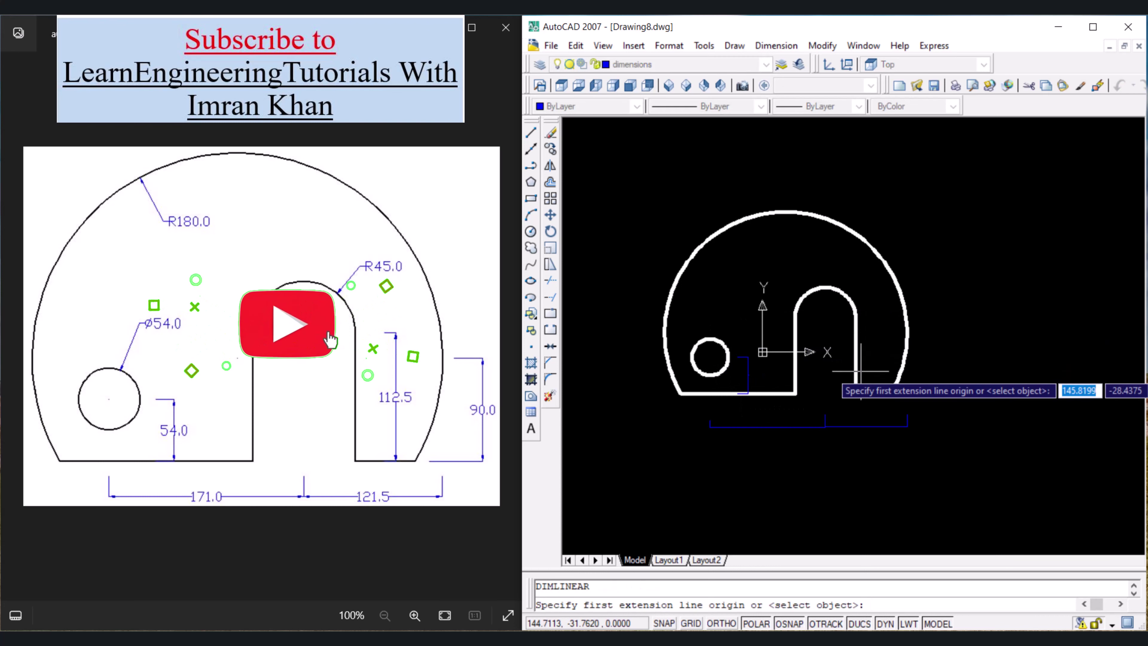
left_click(873, 394)
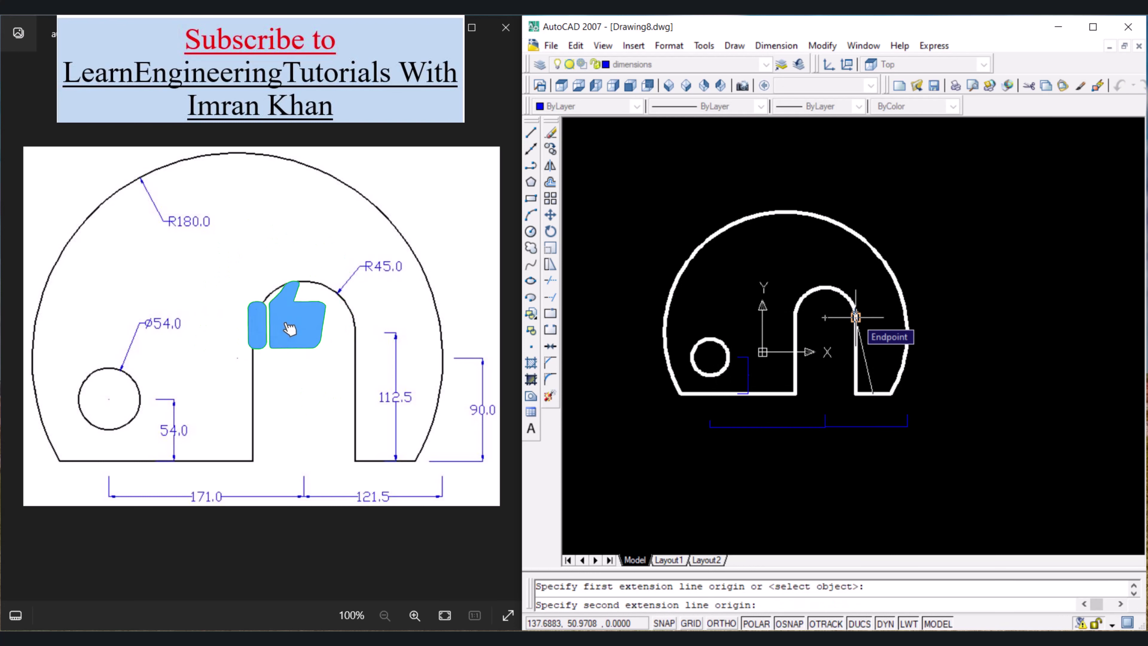
left_click(872, 317)
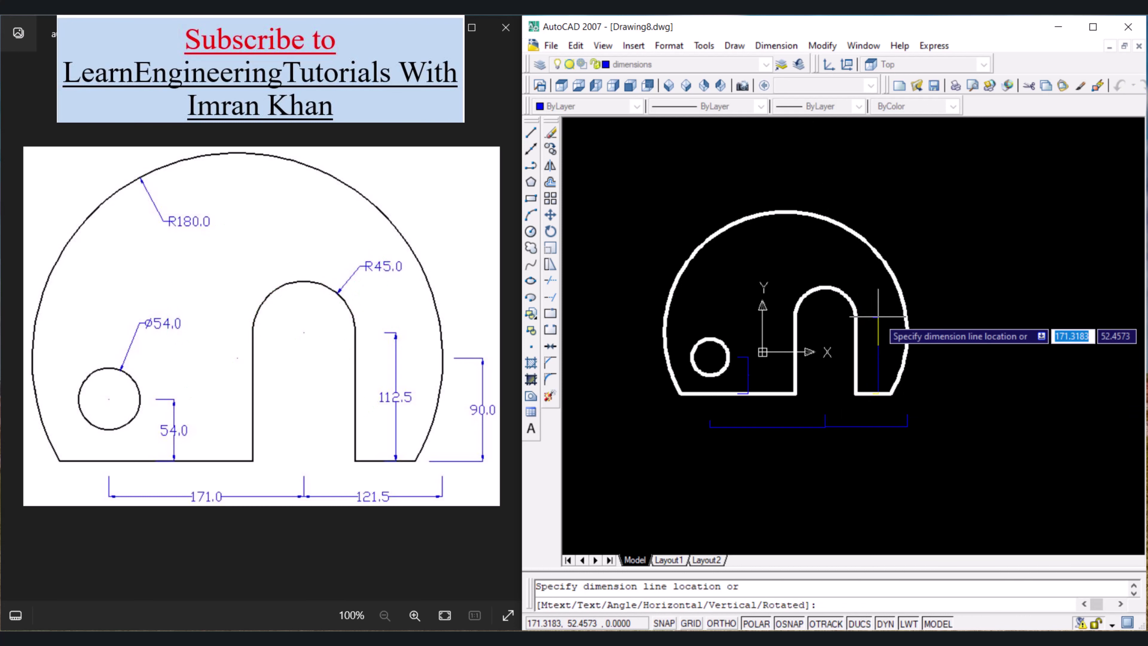
left_click(877, 317)
Add a vertical linear dimension from the R180 arc's centre height to the base line, outside the plate on its right.
key("Return")
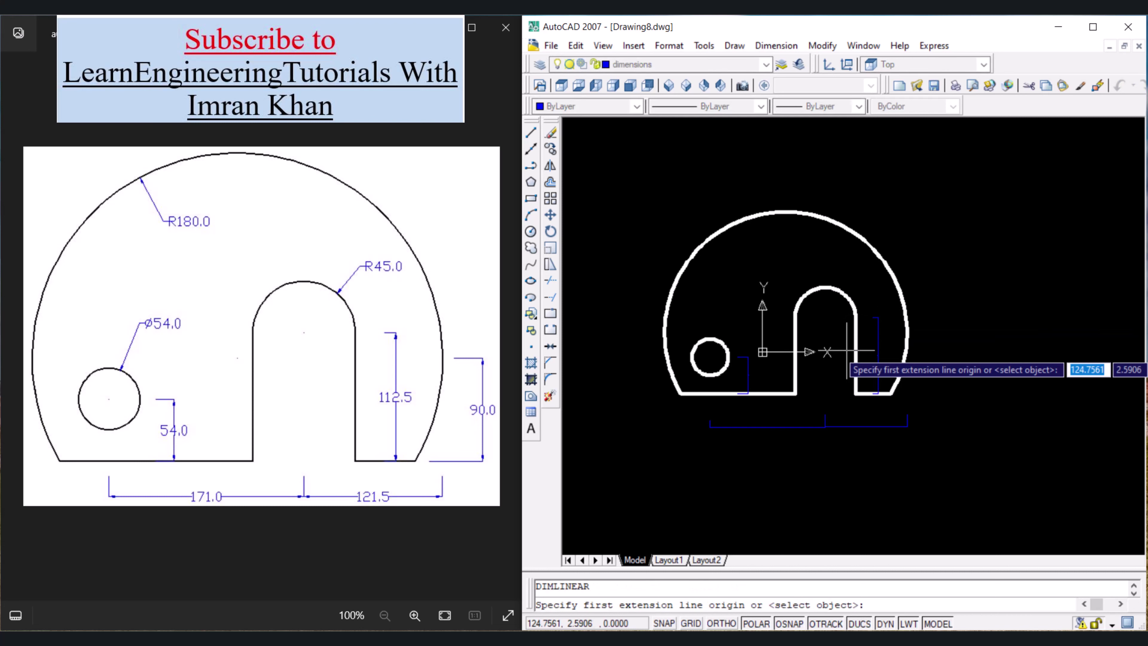
left_click(919, 334)
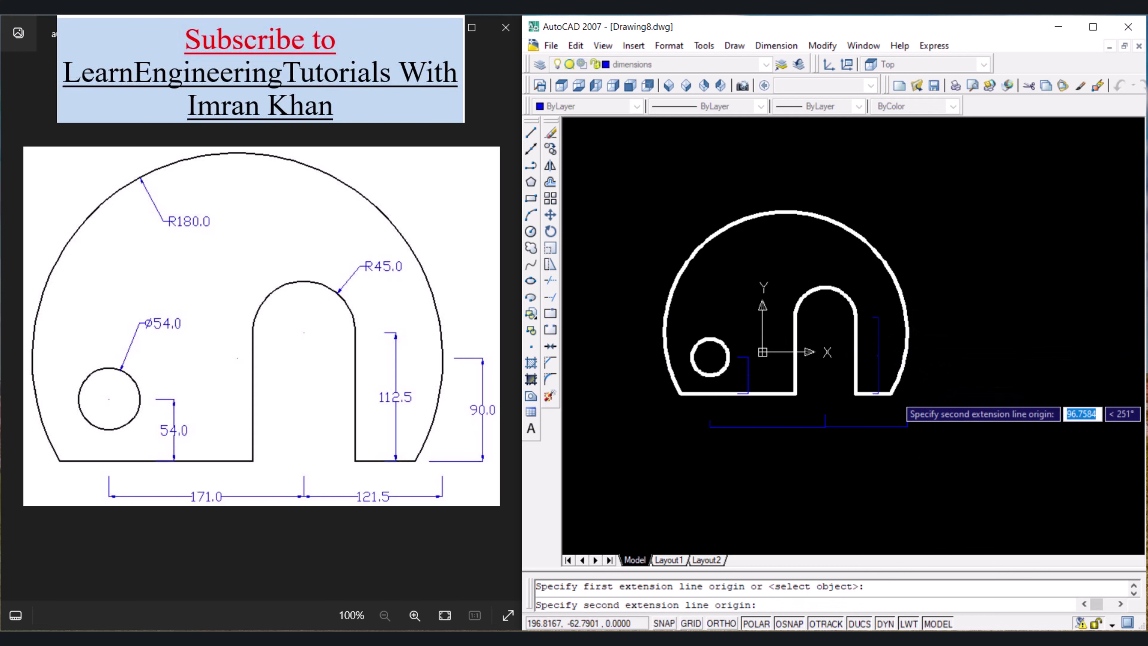
scroll(890, 393, "up", 5)
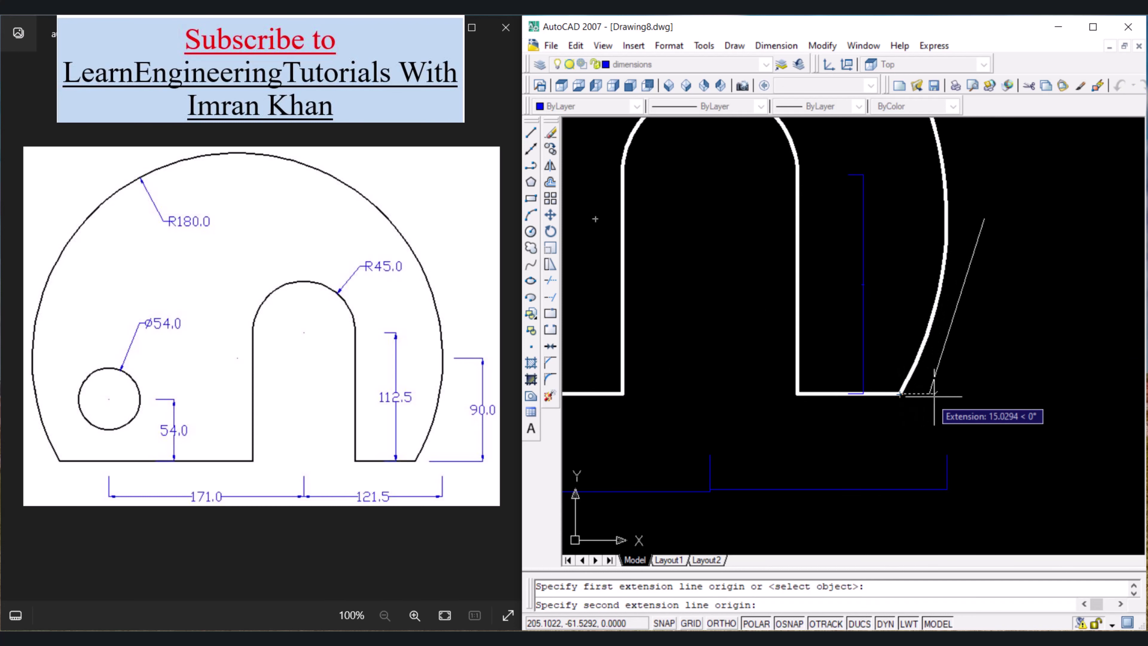
left_click(985, 393)
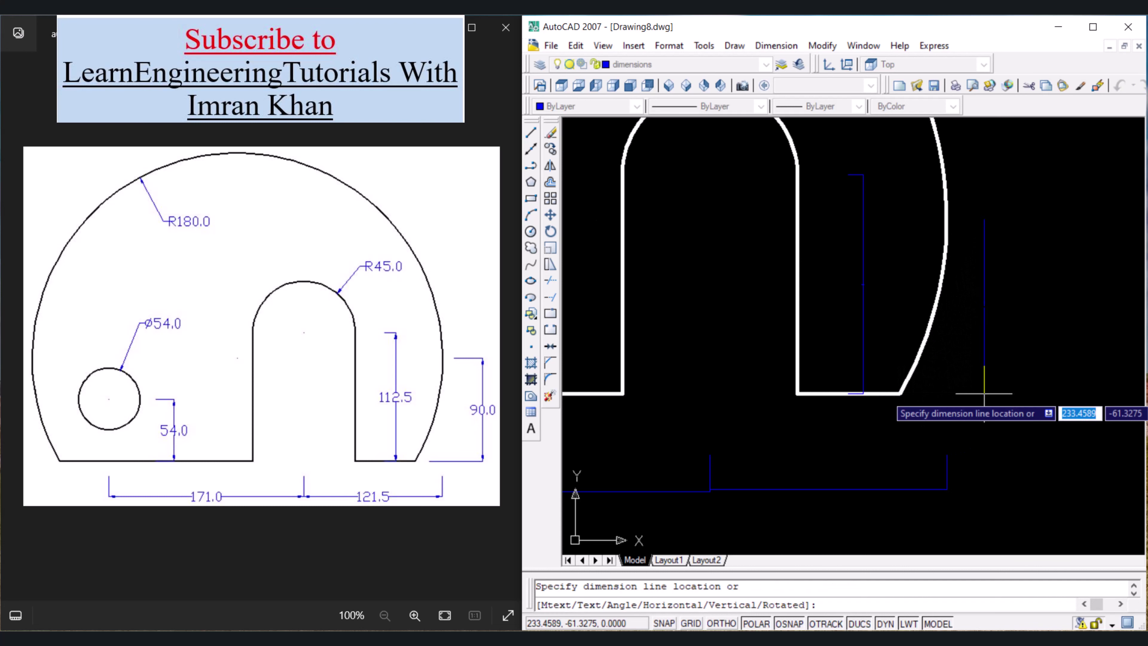
left_click(1014, 379)
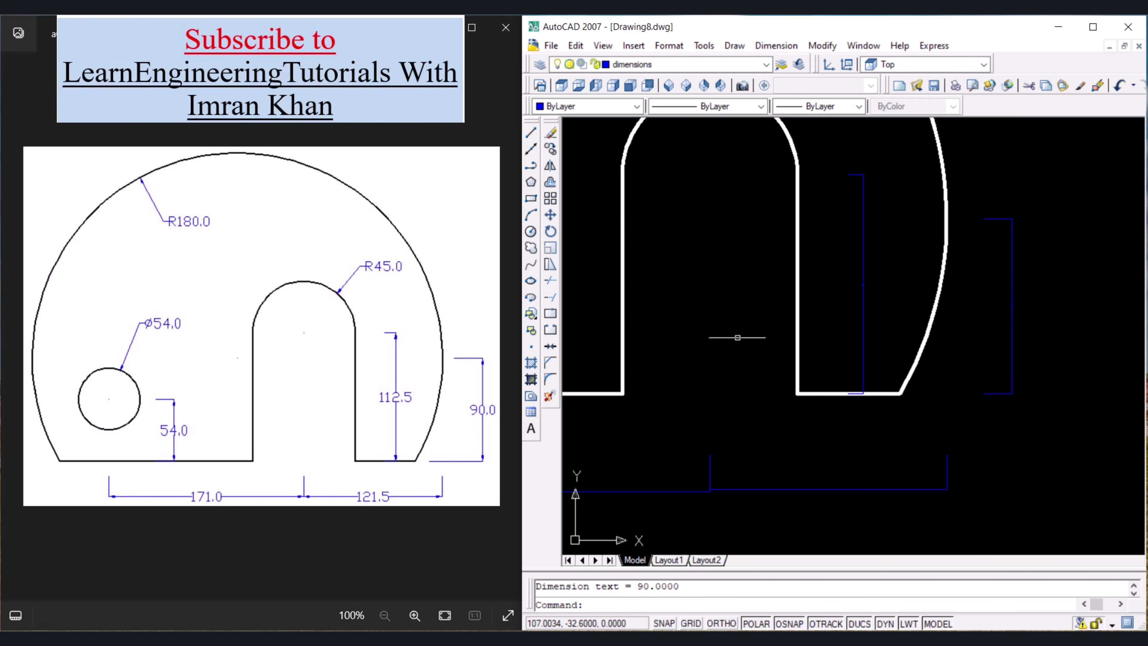
Add a radius dimension to the large outer arc on its upper left, placing the dimension text inside the plate.
scroll(738, 335, "down", 4)
scroll(737, 337, "down", 2)
scroll(654, 314, "up", 1)
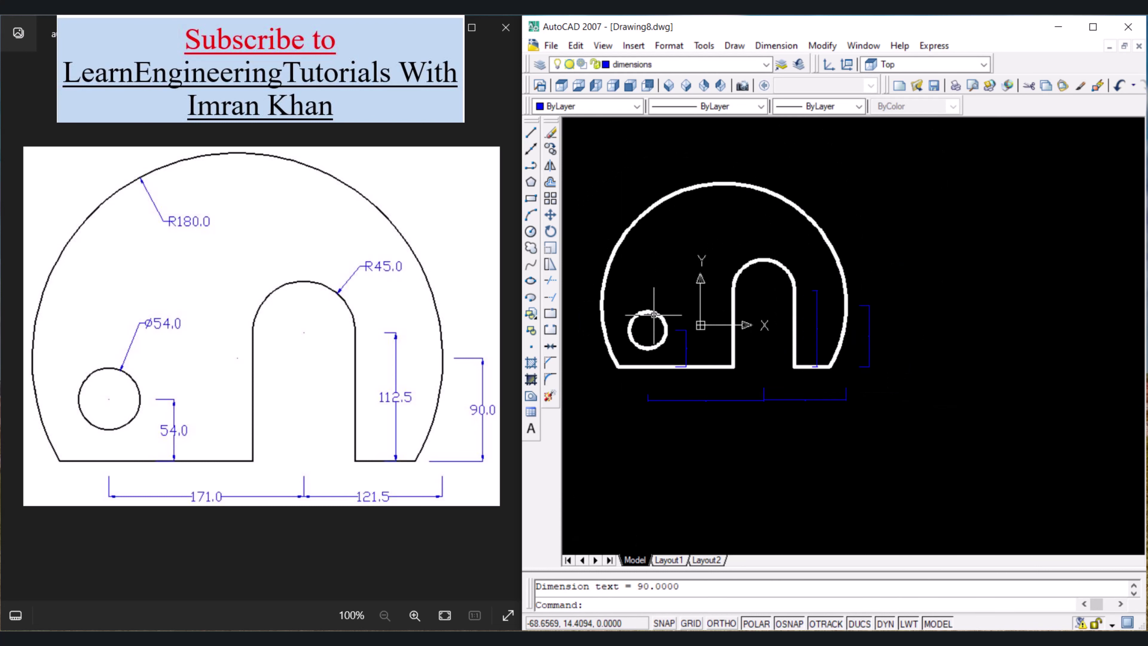
left_click(776, 46)
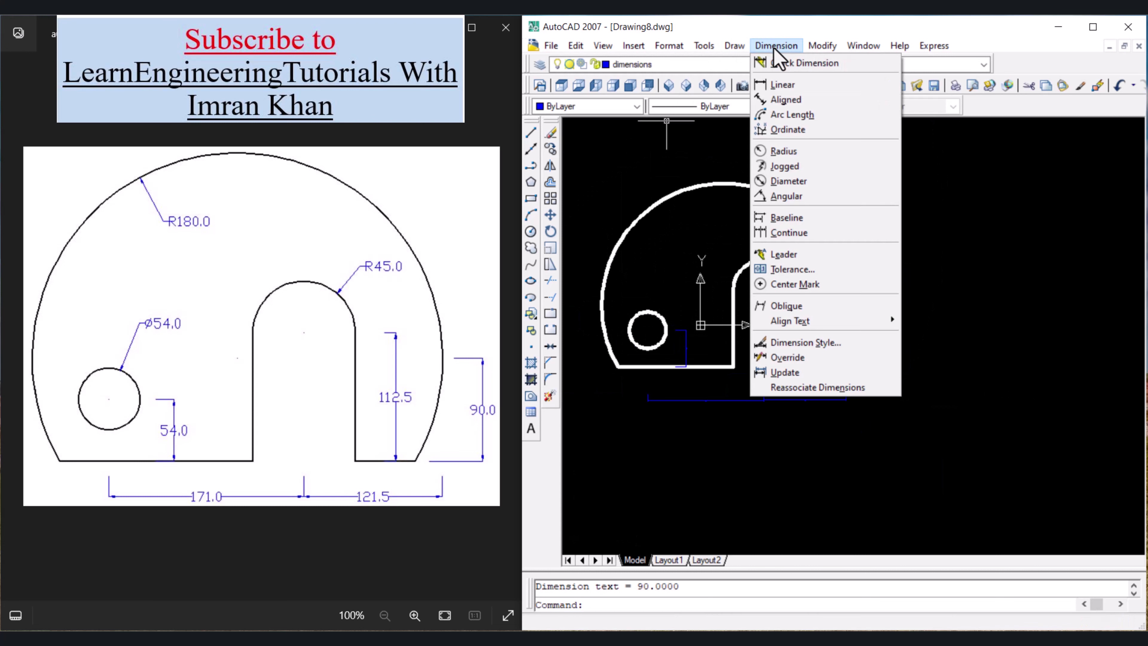
left_click(772, 151)
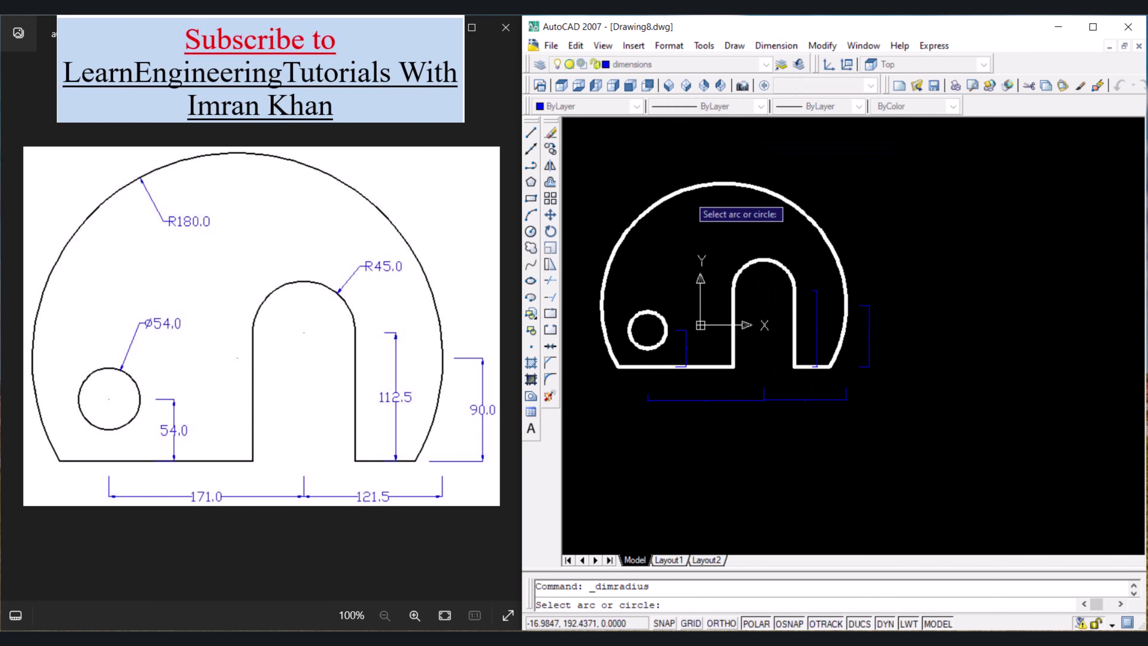
left_click(664, 200)
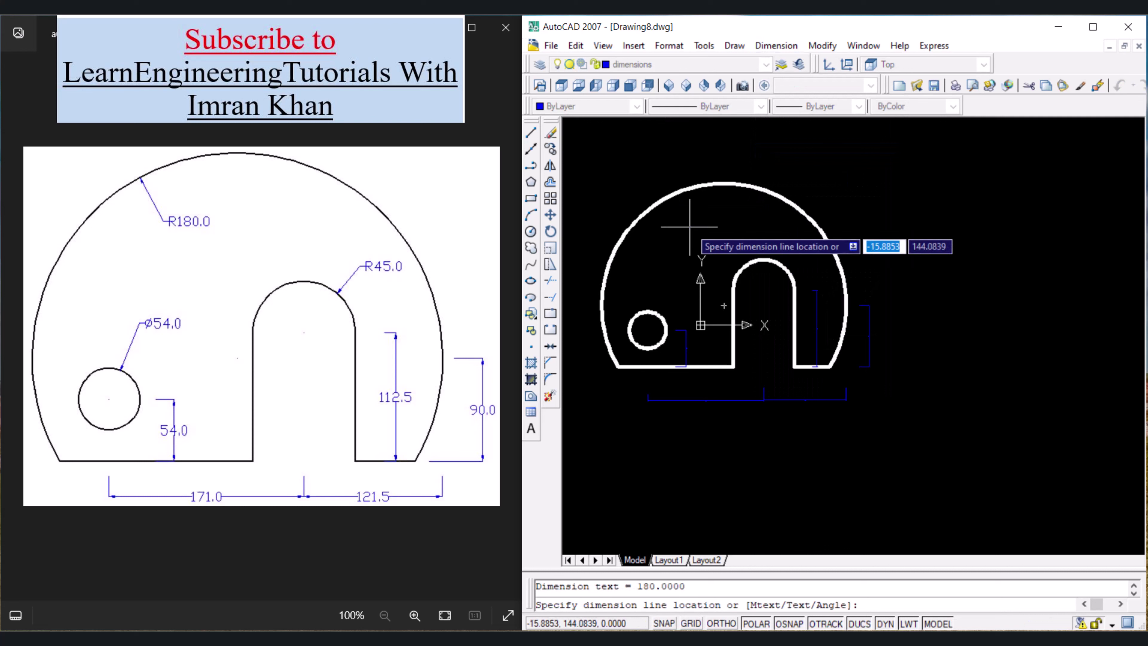
left_click(689, 226)
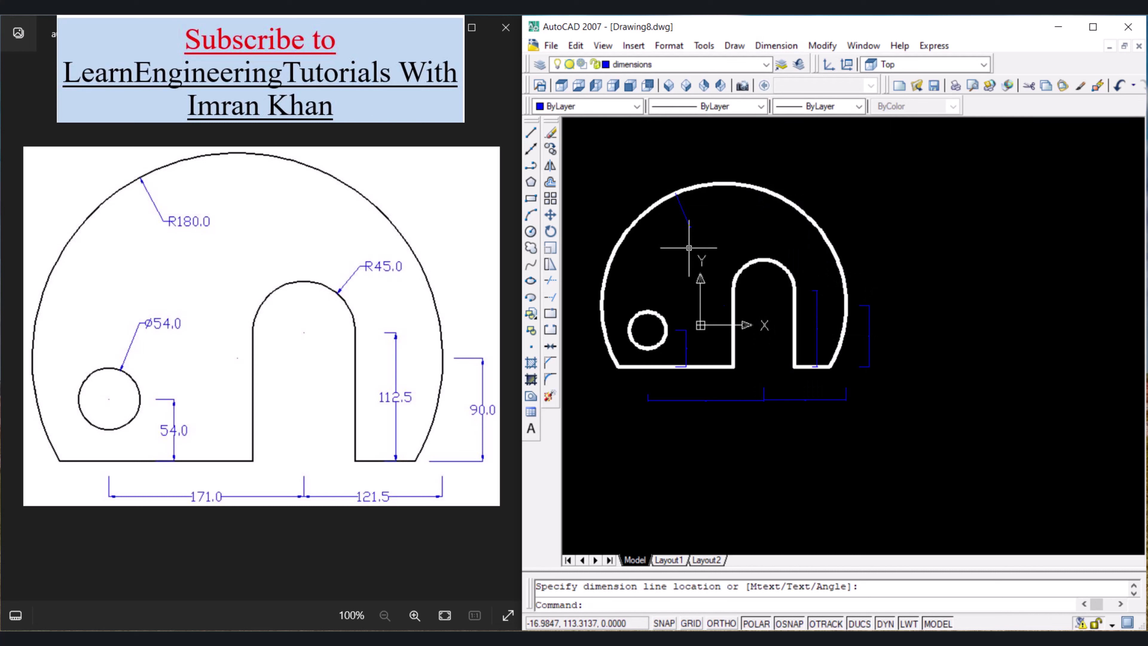
Add a radius dimension to the slot's rounded top, placing its text above and to the right of the arc.
key("Return")
left_click(773, 262)
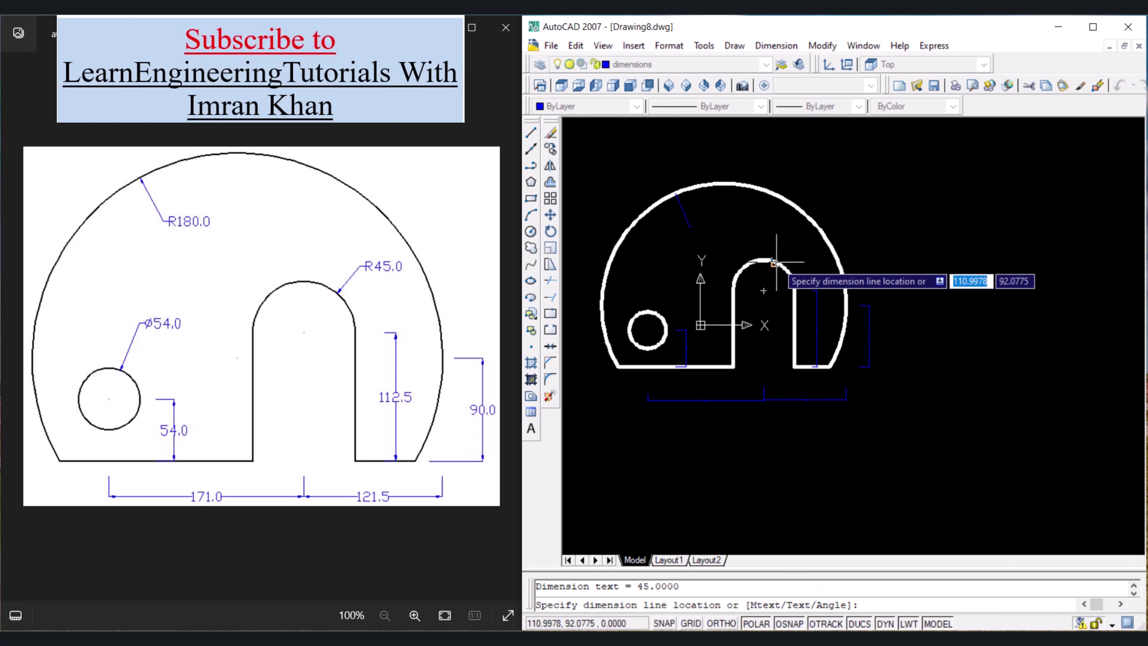
left_click(791, 241)
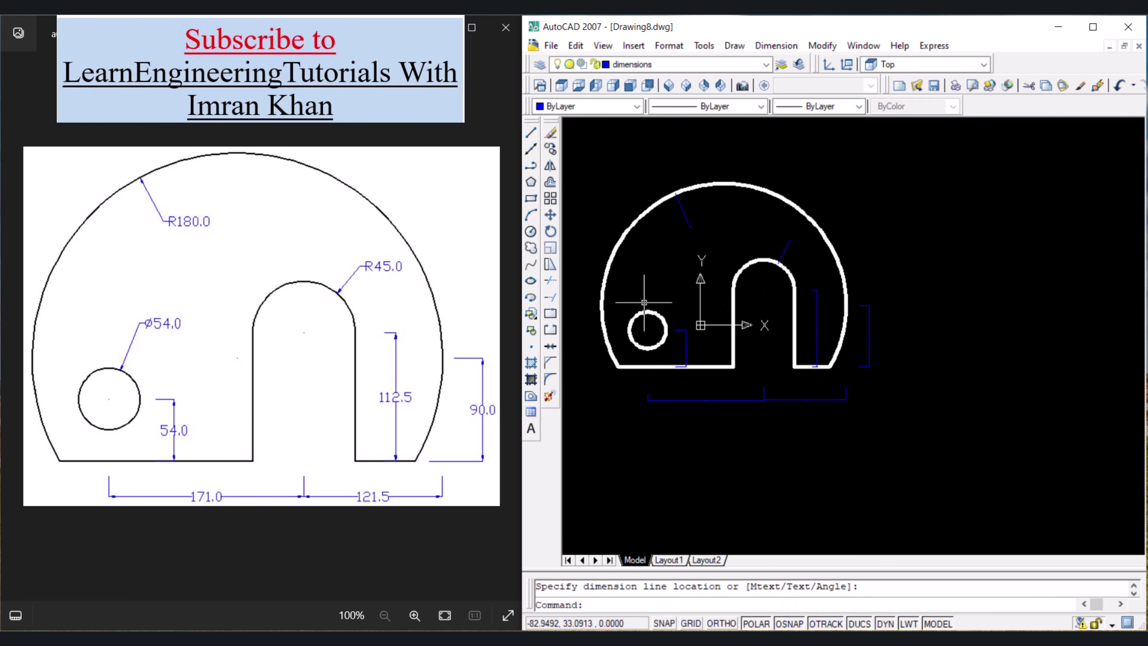
Add a diameter dimension to the small hole, placing its text above and slightly right of the circle.
left_click(776, 45)
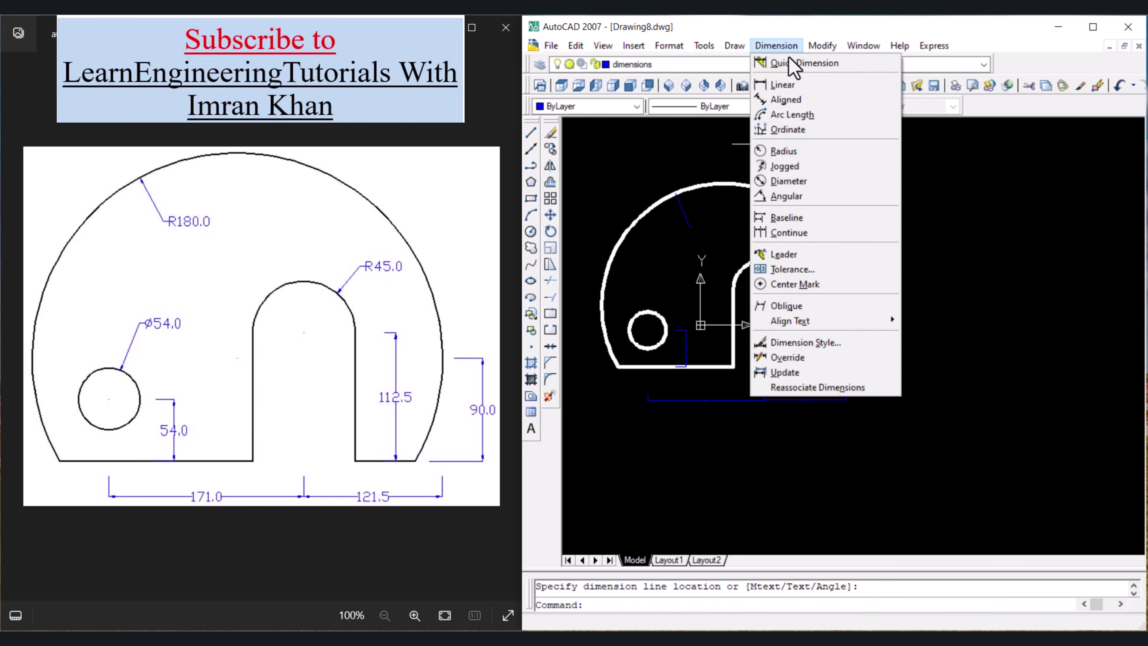
left_click(788, 182)
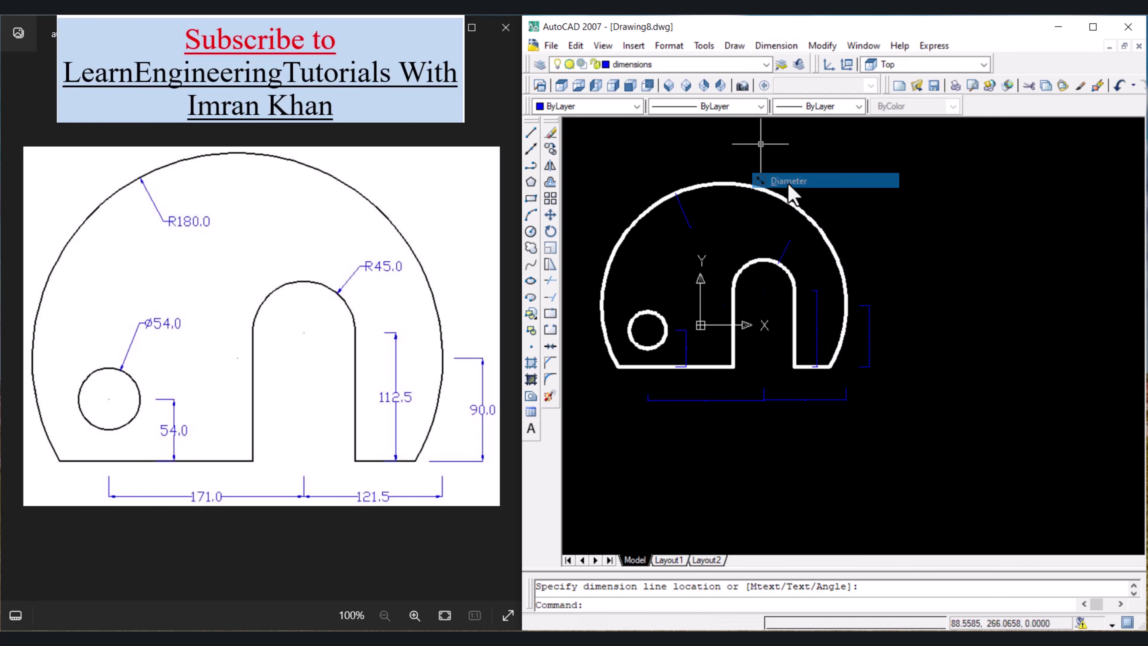
left_click(660, 317)
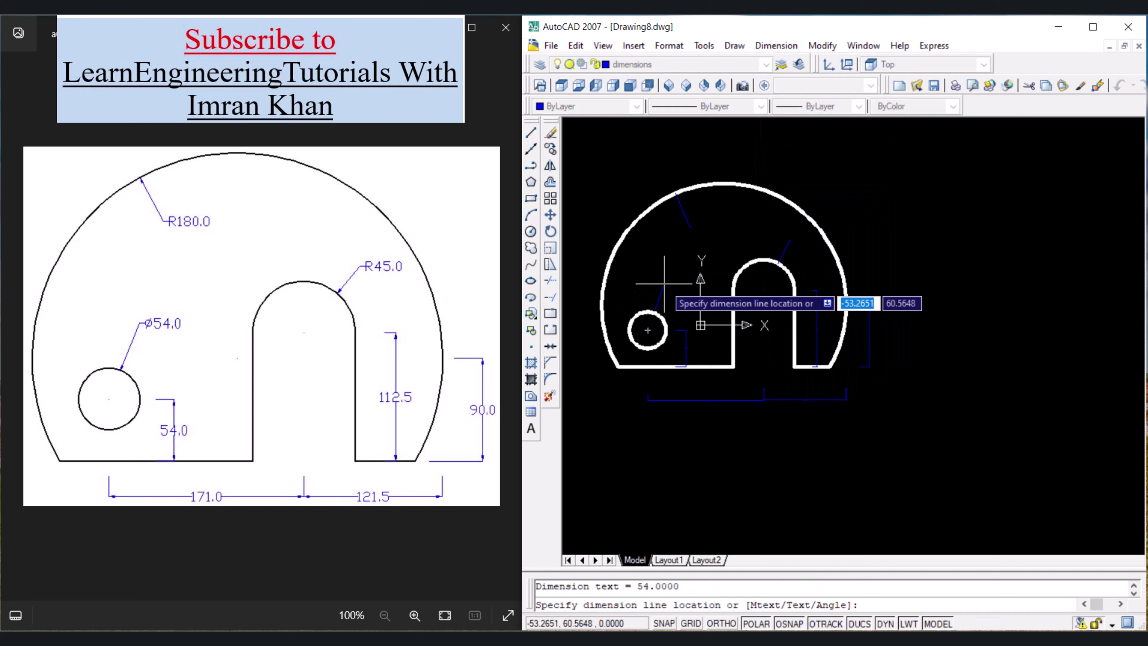
left_click(664, 283)
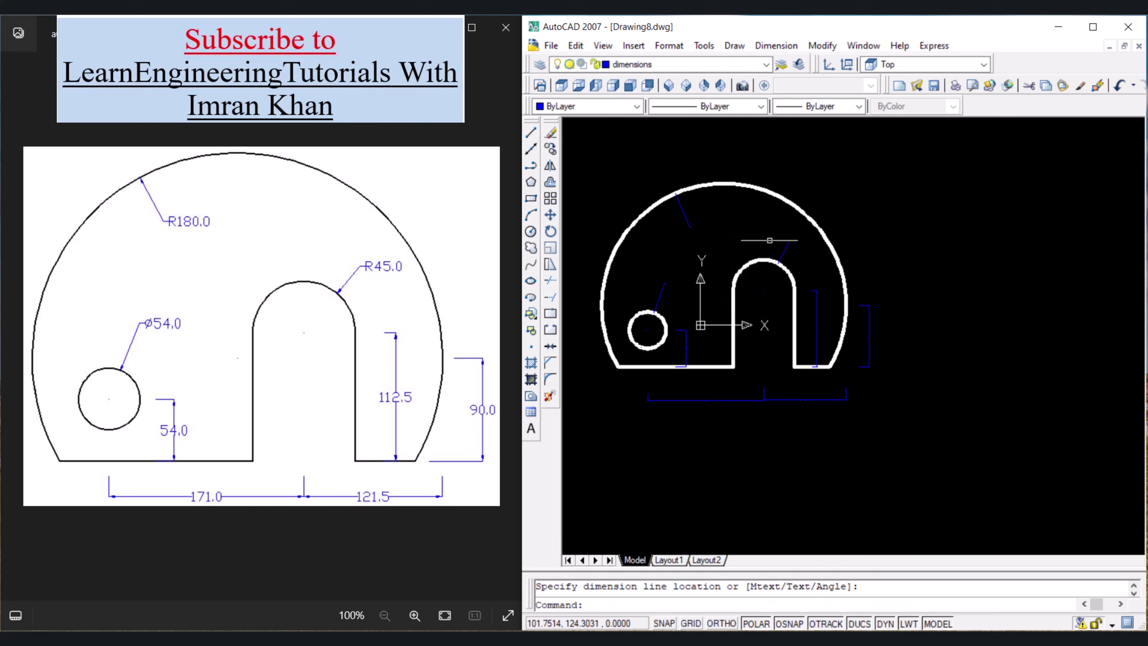
Open the Standard dimension style for modification and set its arrow size to 3.
left_click(778, 46)
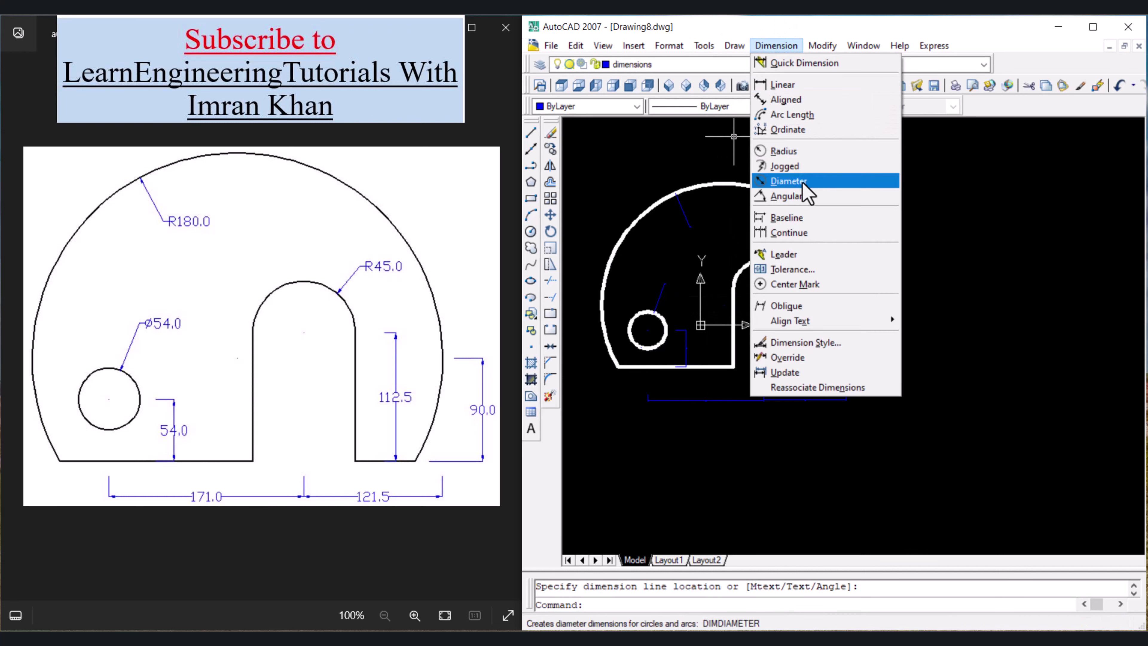
left_click(803, 344)
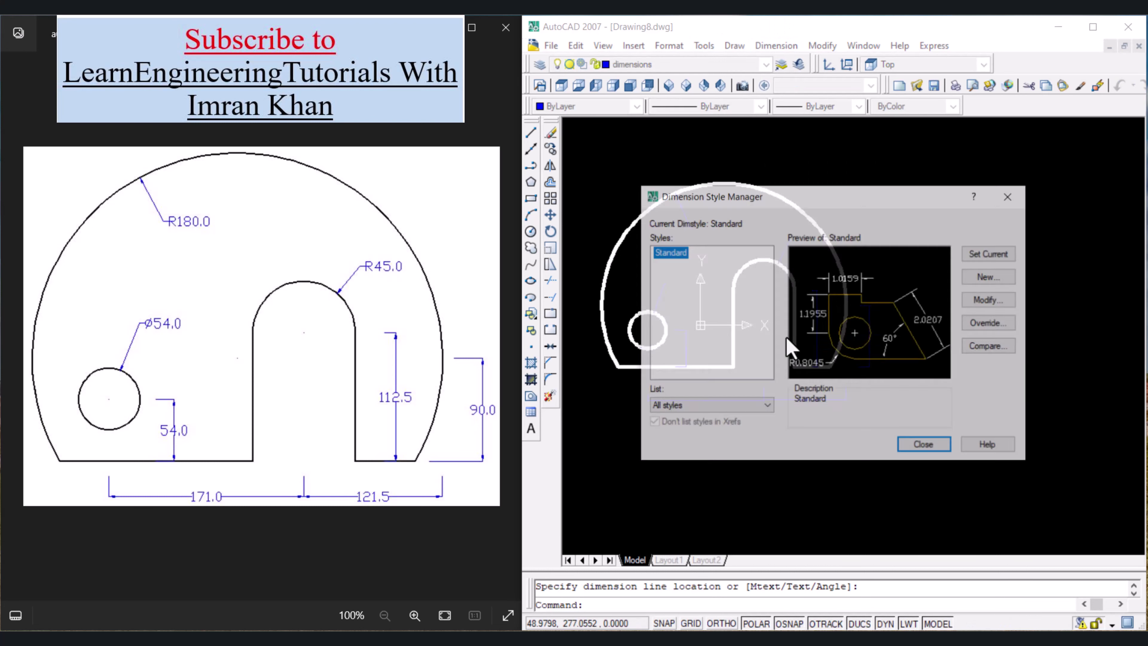
left_click(990, 300)
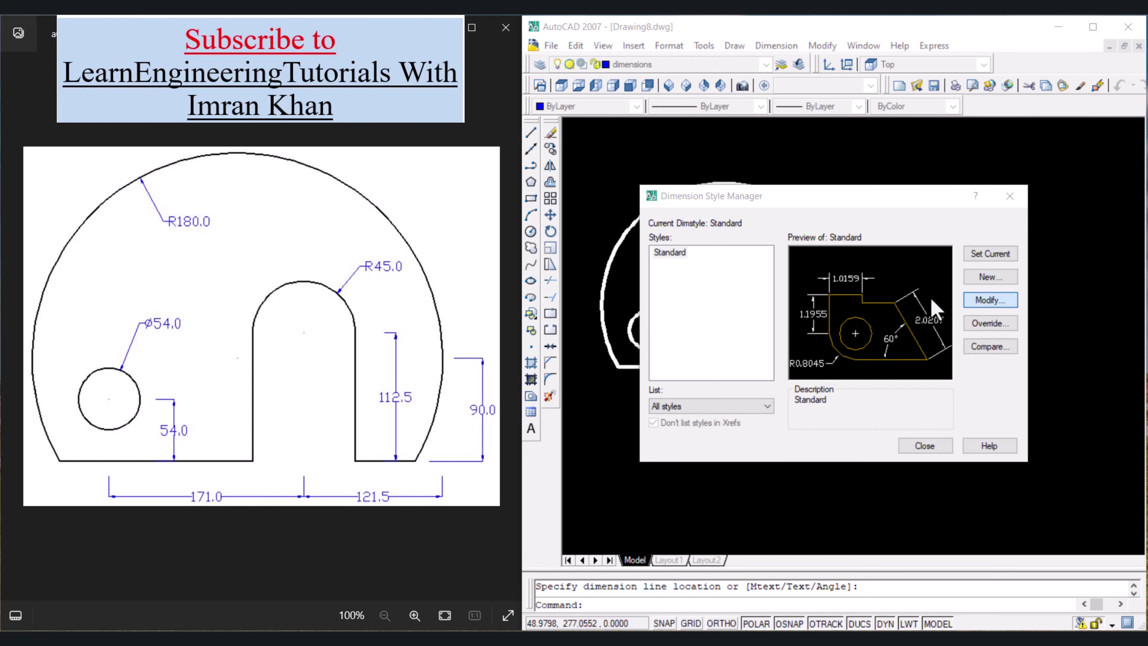
double_click(656, 347)
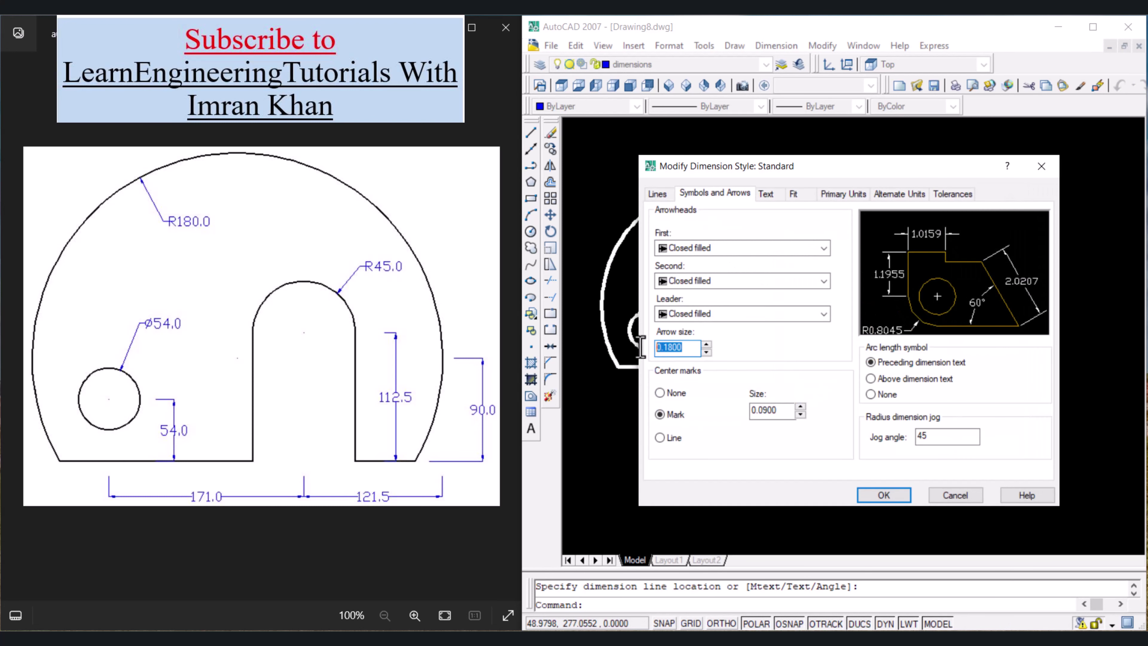
type("3")
Set the dimension style's text height to 5 and its text offset from the dimension line to 1.
left_click(770, 197)
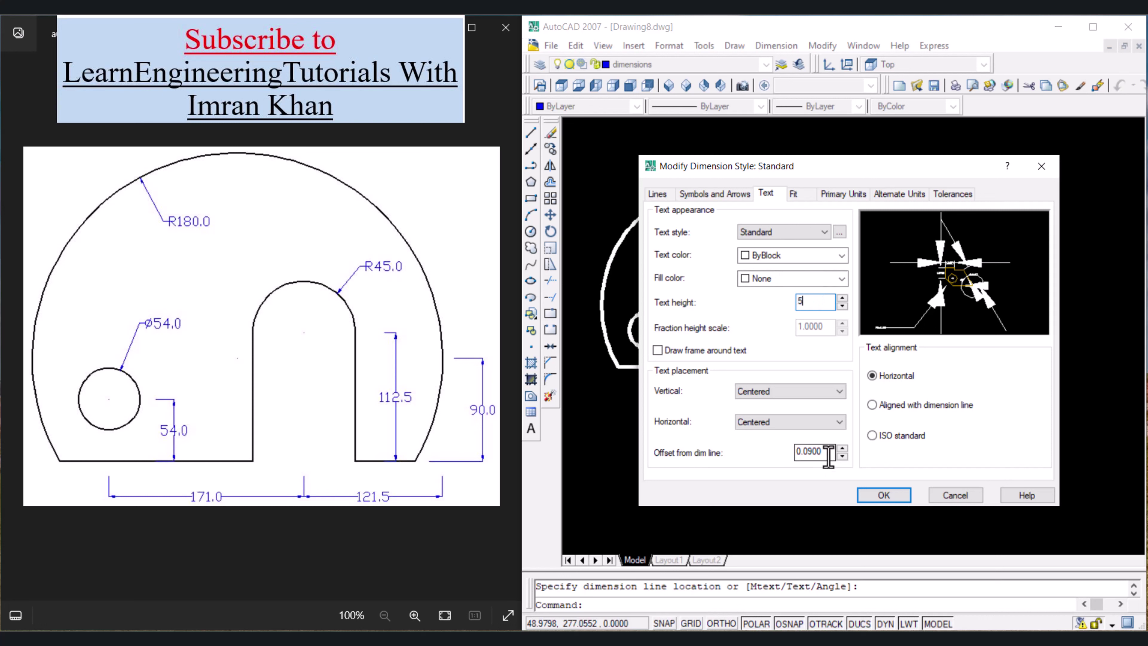
type("5")
left_click_drag(828, 452, 788, 458)
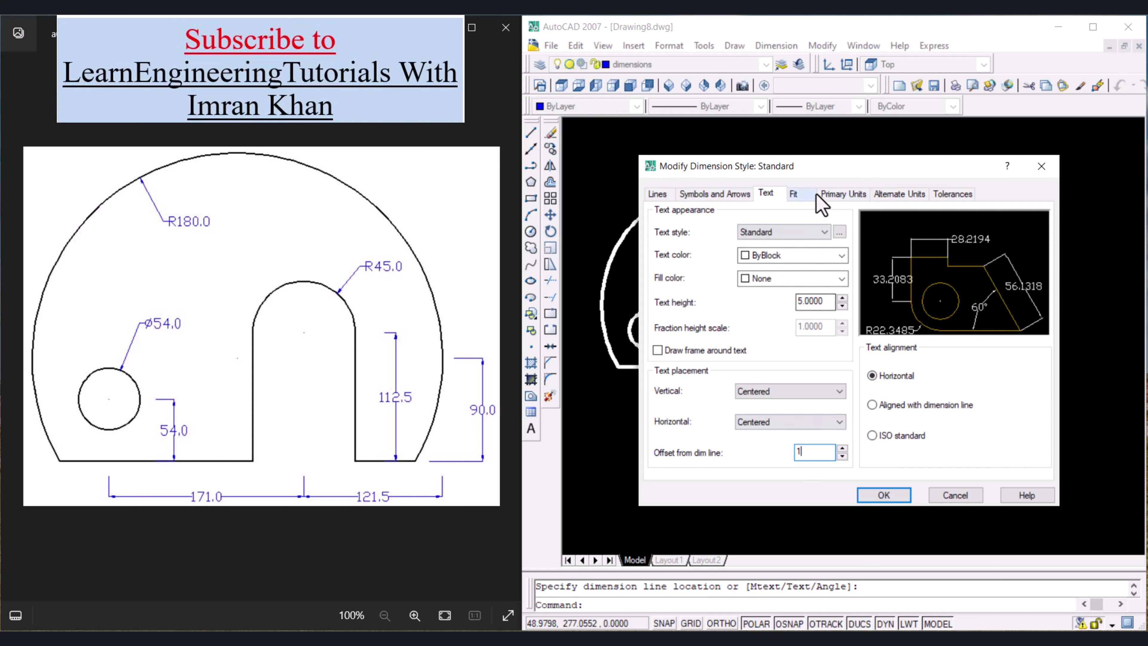
Set the linear dimension precision to one decimal place (0.0), then apply the style changes and close the Dimension Style Manager.
left_click(835, 198)
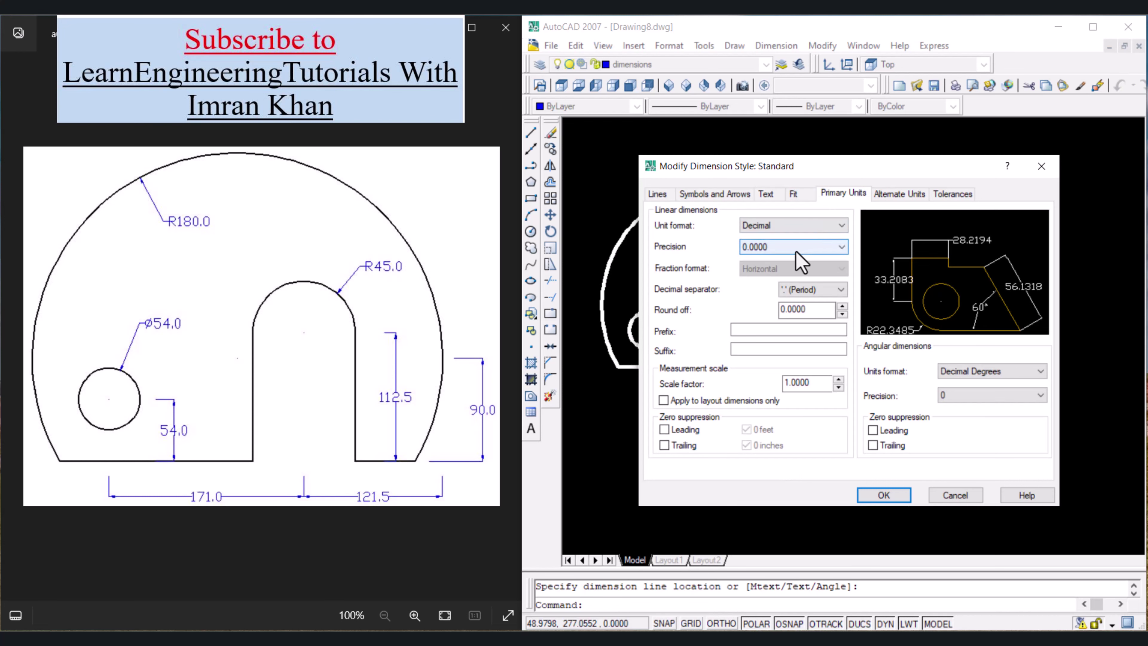
left_click(797, 252)
left_click(790, 267)
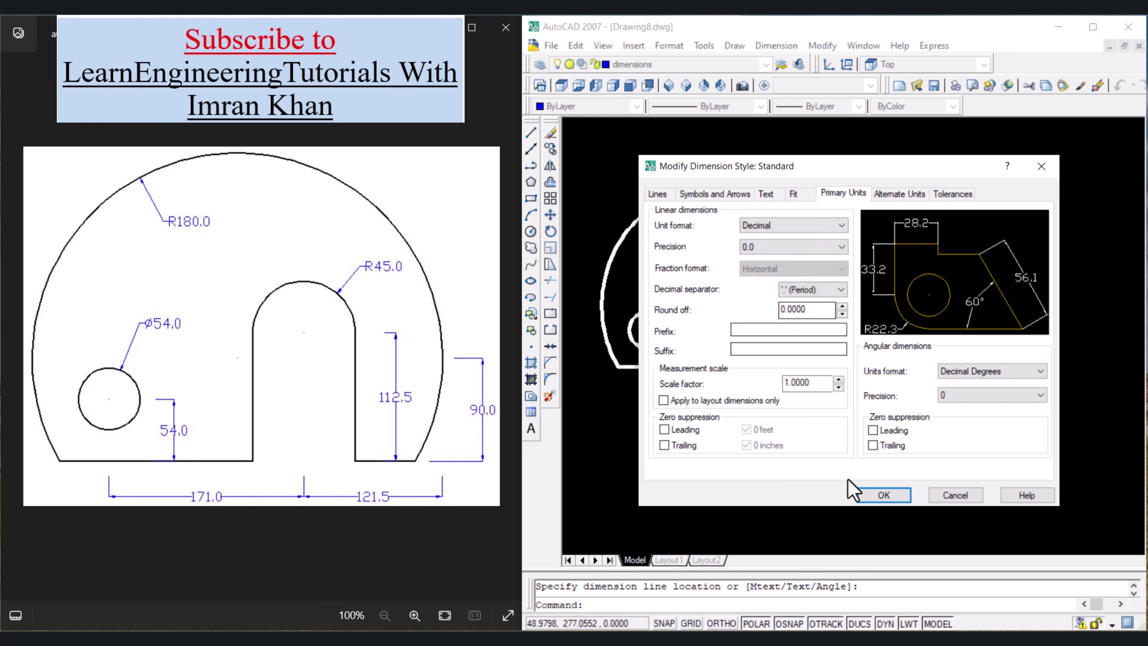
left_click(884, 495)
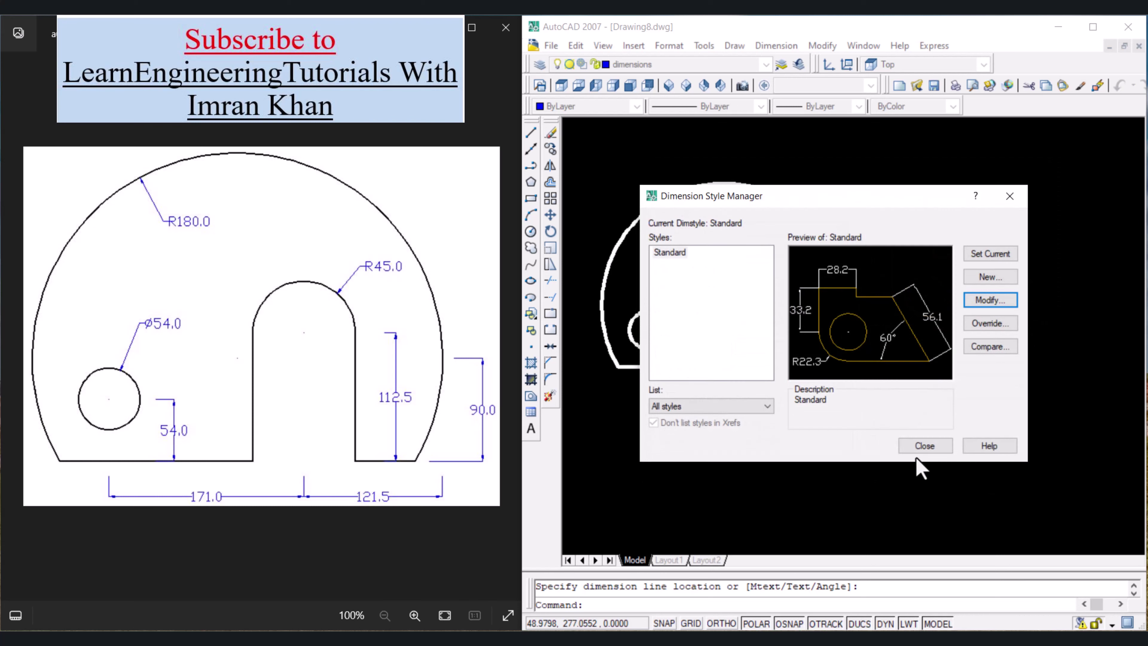
left_click(924, 446)
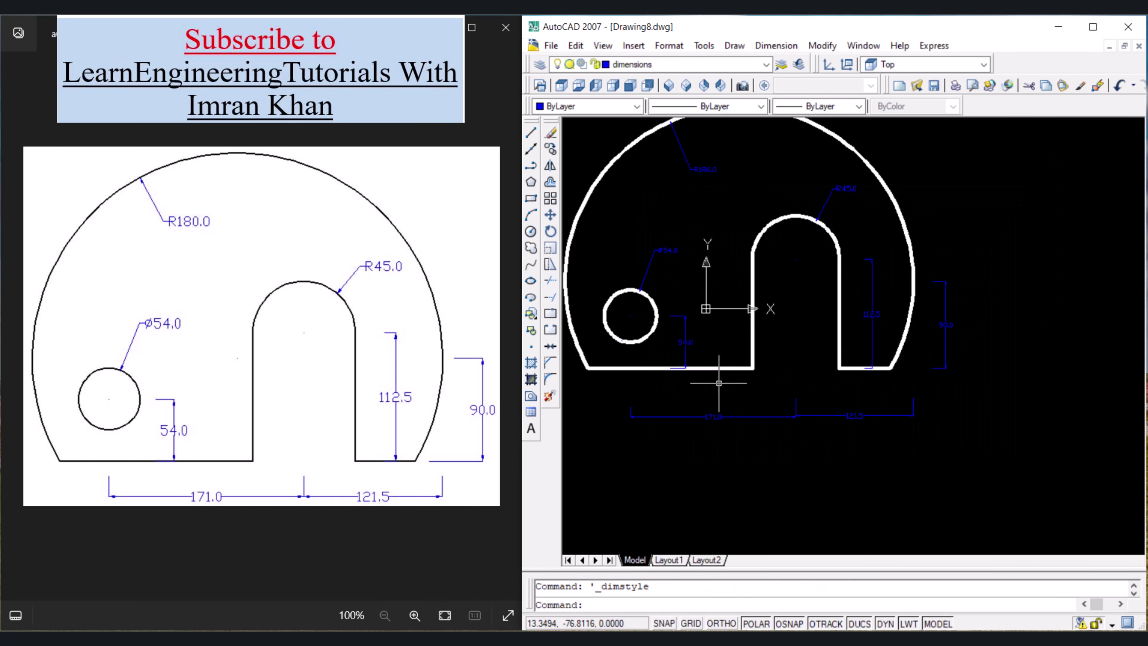
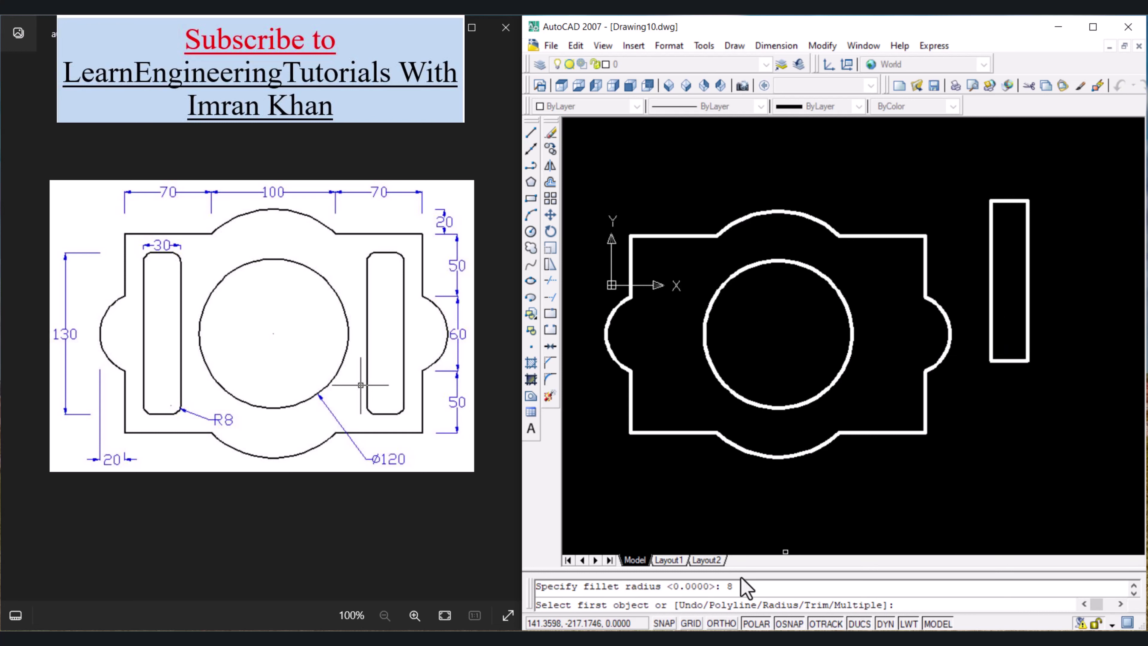
Fillet all corners of the narrow rectangle beside the plate with radius 8 using the Polyline option.
key("Return")
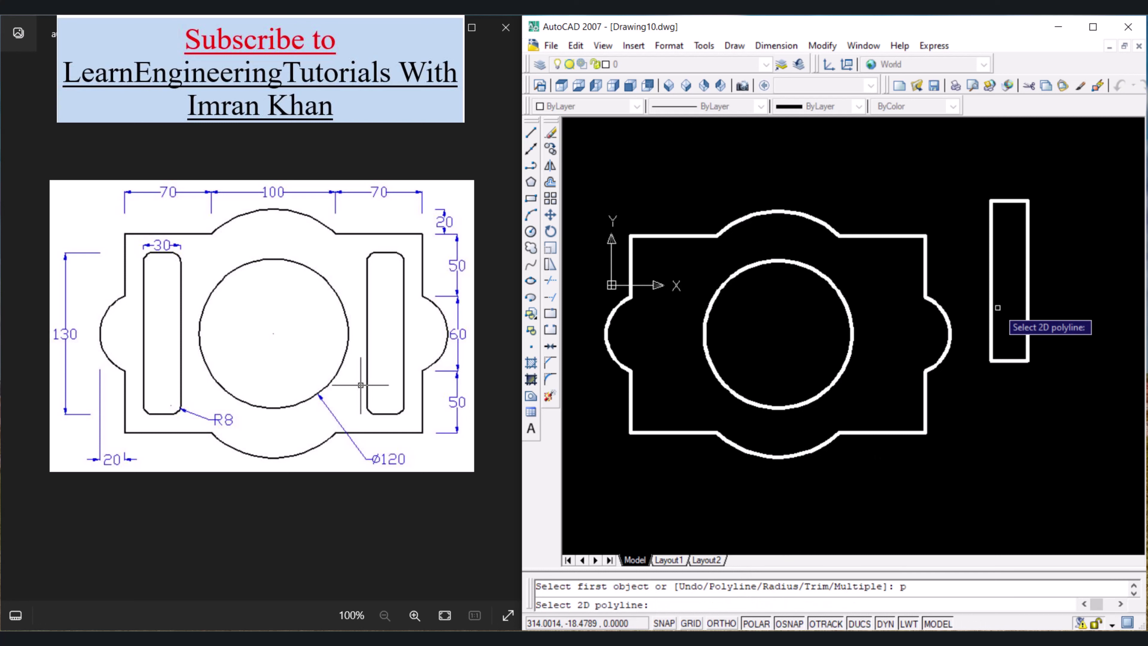
left_click(991, 298)
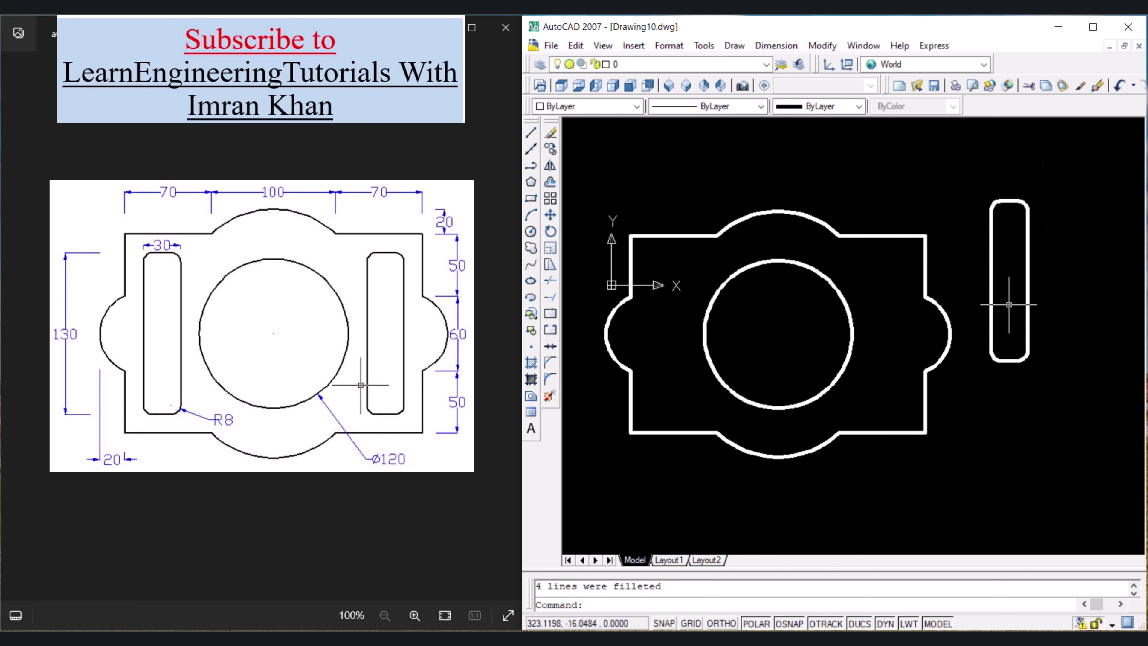
Move the rounded slot from its top edge's midpoint to the upper-left corner of the plate outline.
left_click(1009, 200)
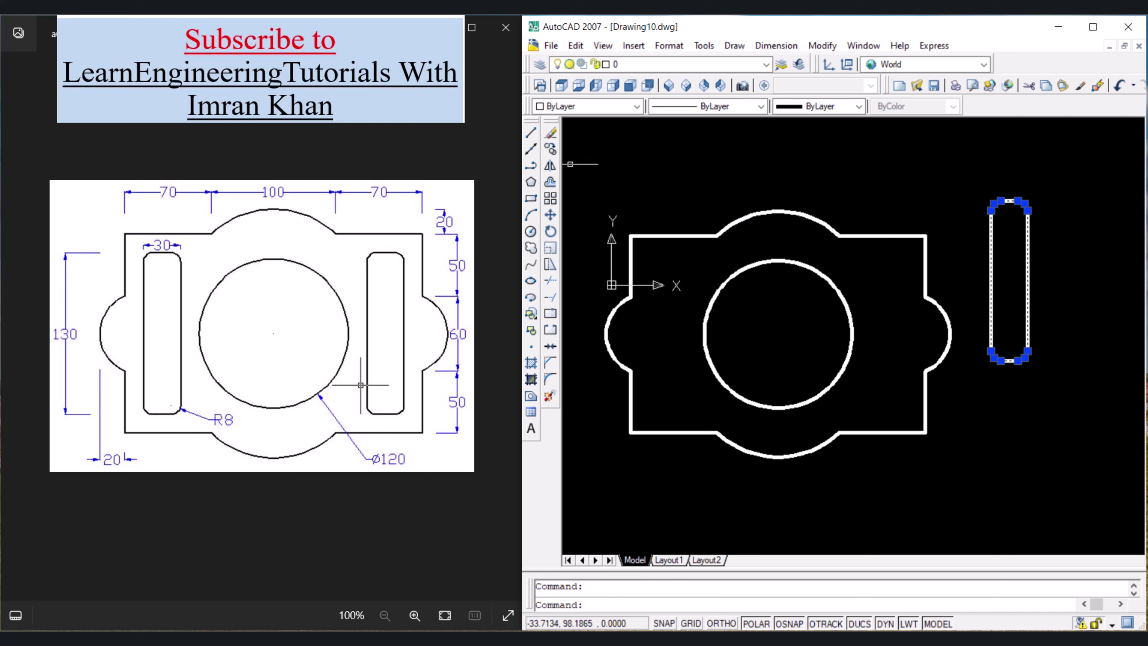
left_click(550, 215)
scroll(1011, 199, "up", 6)
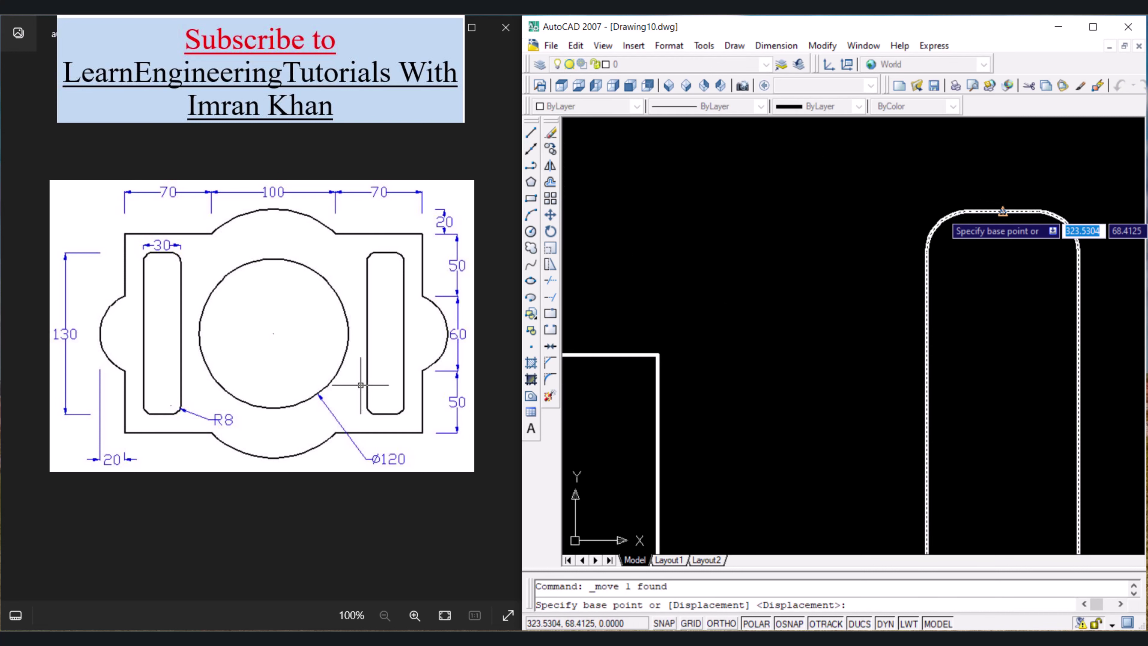
left_click(1002, 211)
scroll(1002, 212, "down", 6)
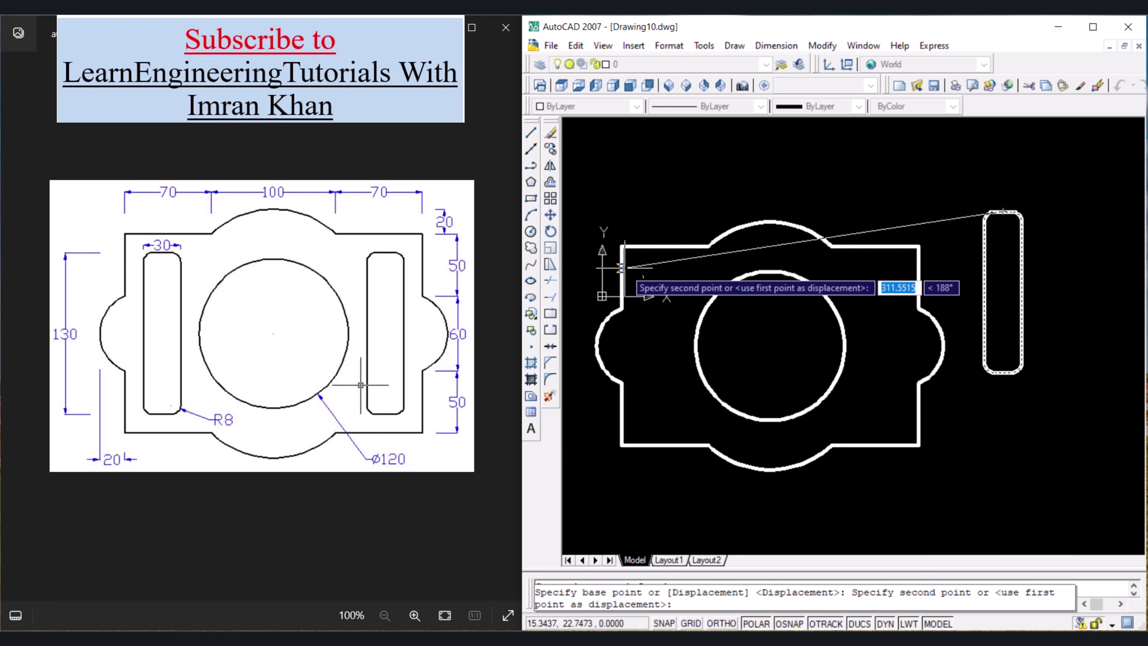
left_click(621, 246)
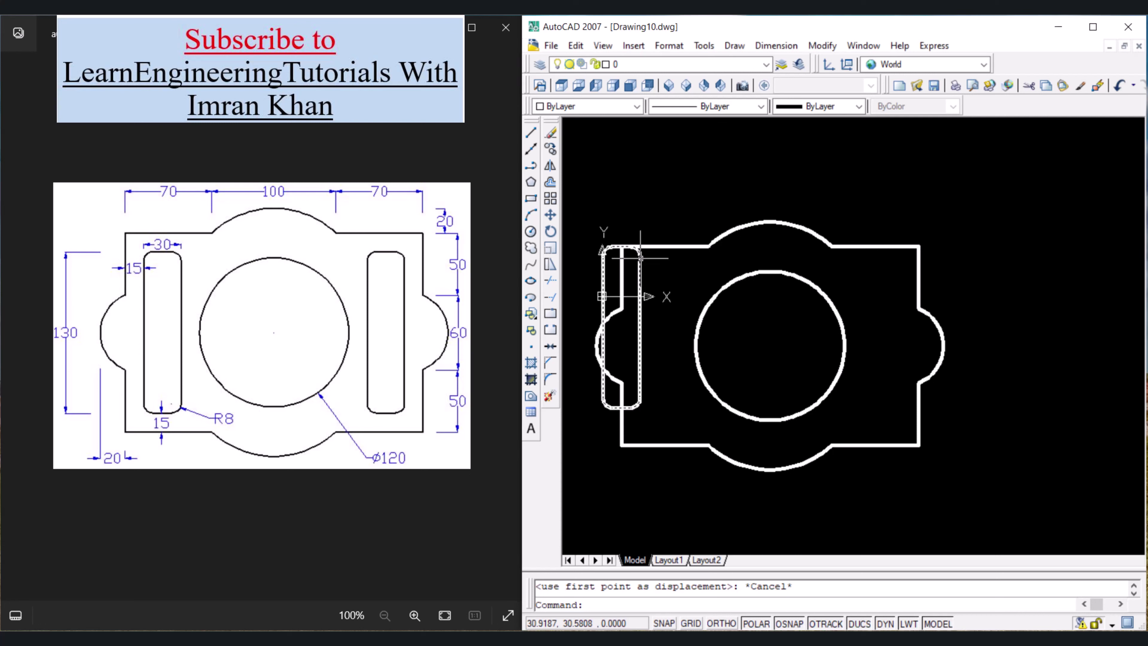
scroll(621, 246, "up", 5)
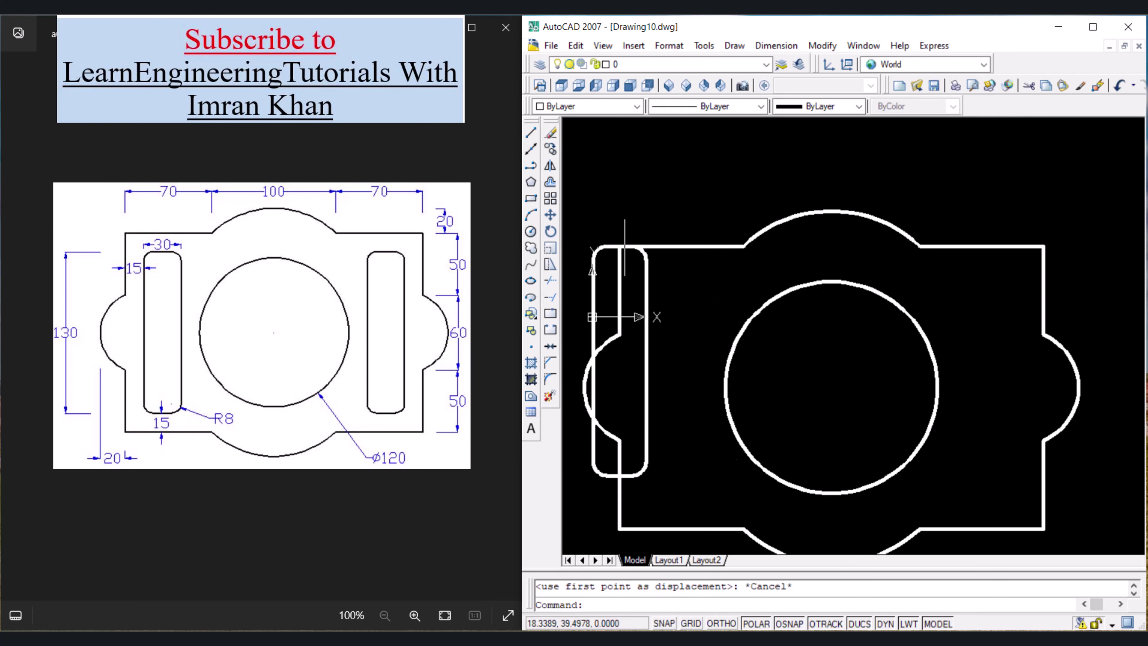
scroll(621, 246, "down", 3)
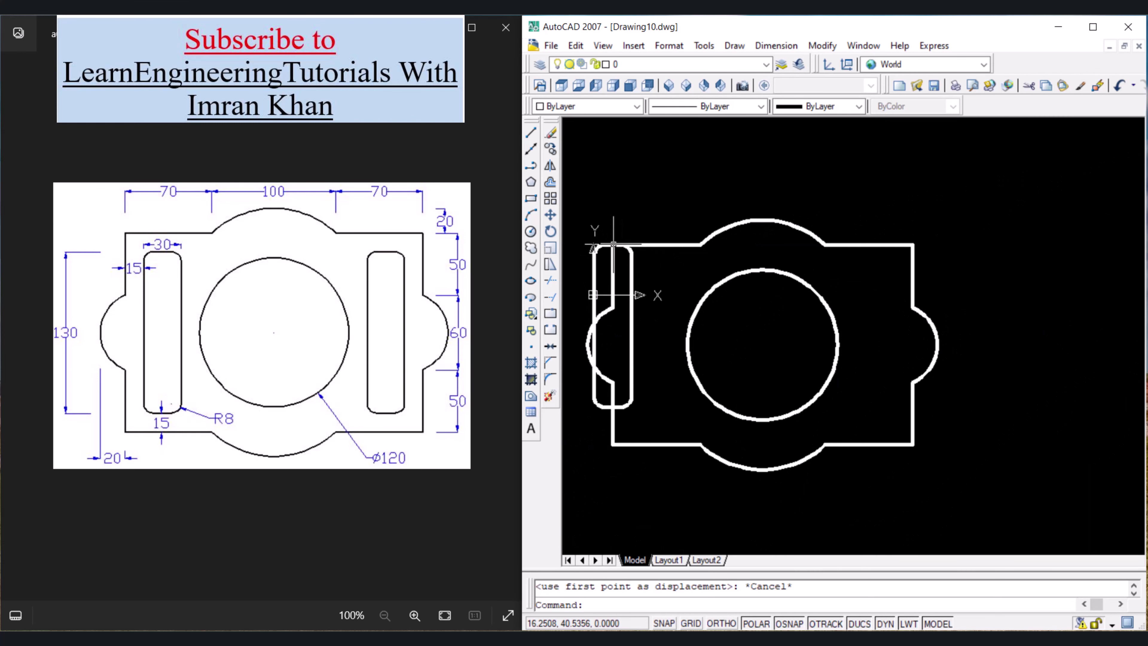
Move the rounded slot 30 units horizontally to the right, into the plate outline.
scroll(613, 244, "up", 2)
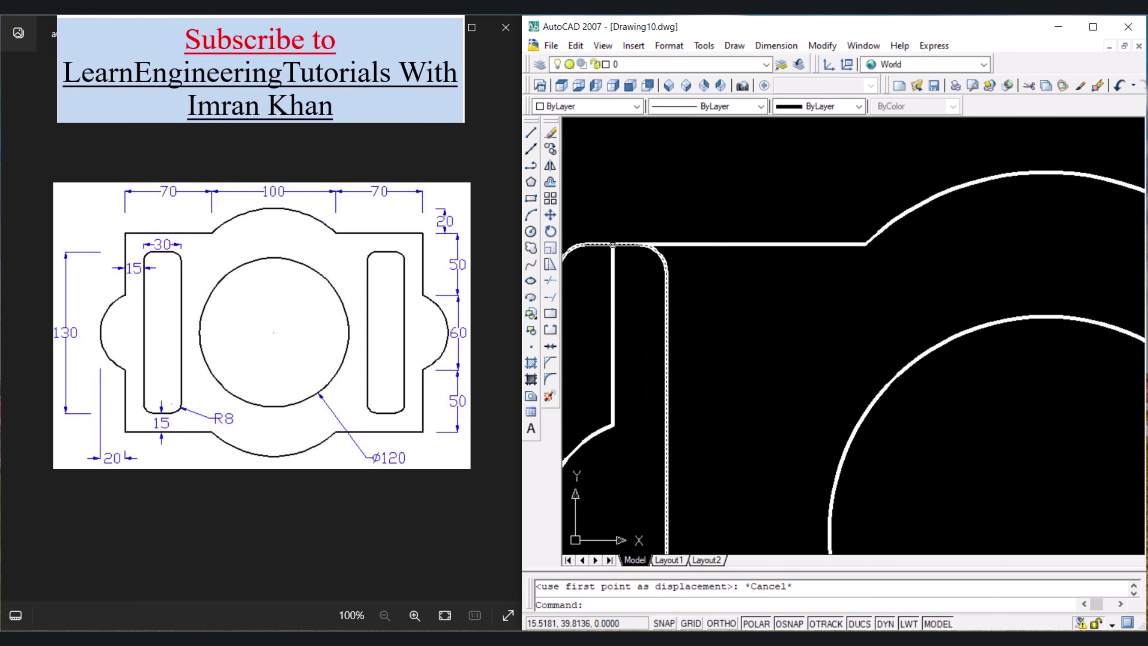
scroll(626, 244, "down", 2)
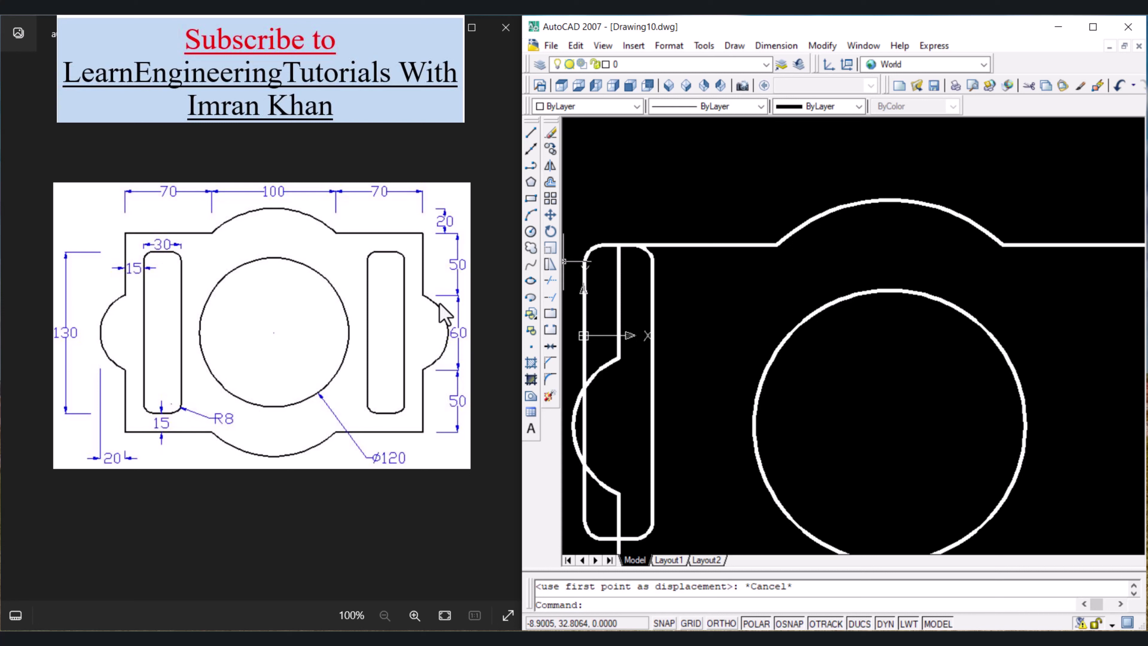
left_click(654, 295)
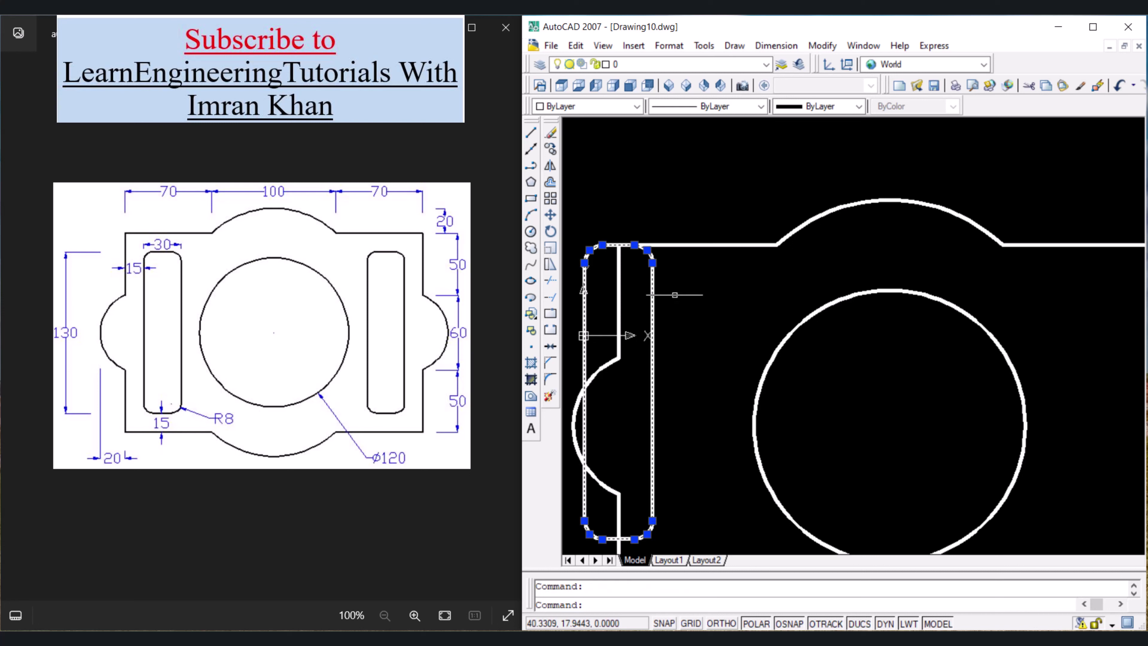
type("m")
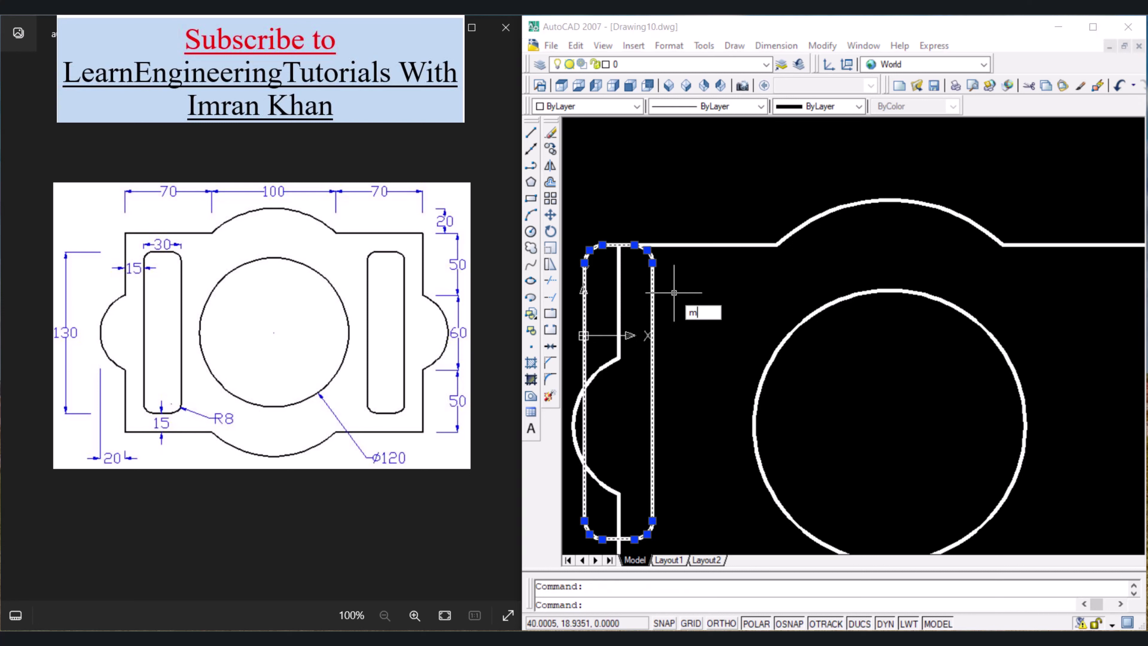
key("Return")
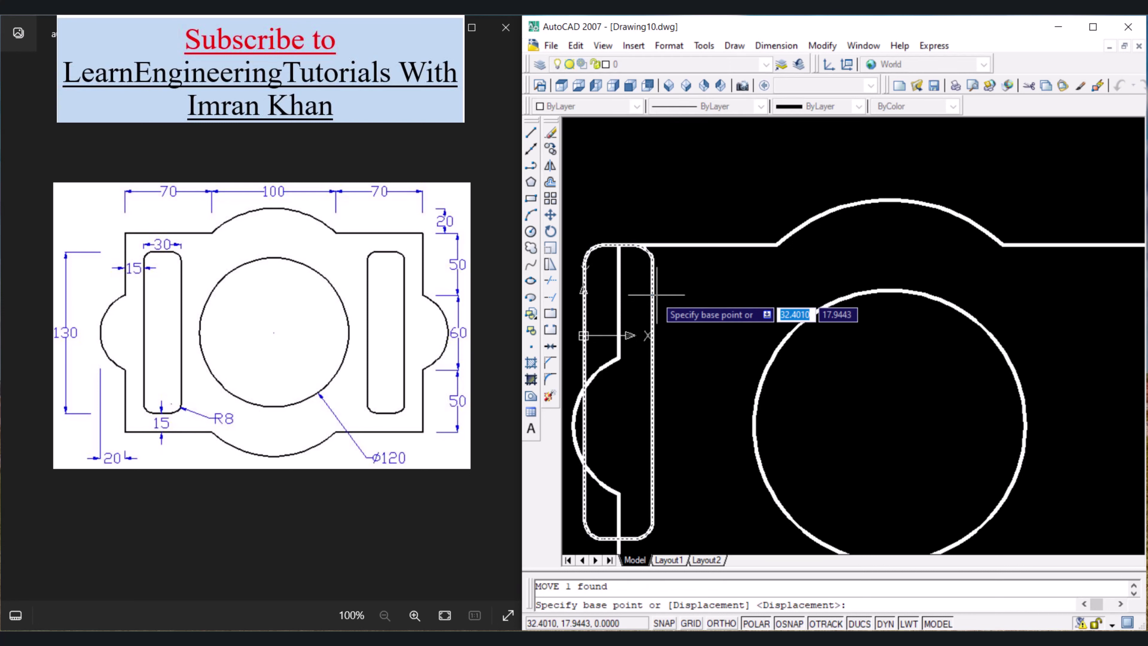
left_click(653, 294)
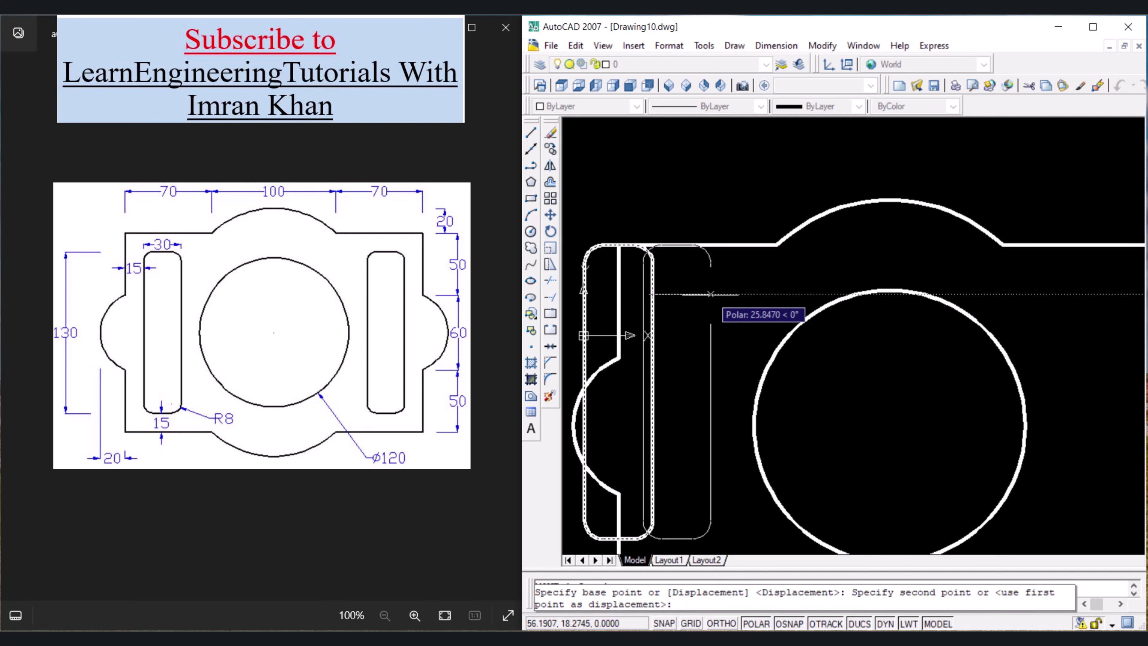
type("30")
key("Return")
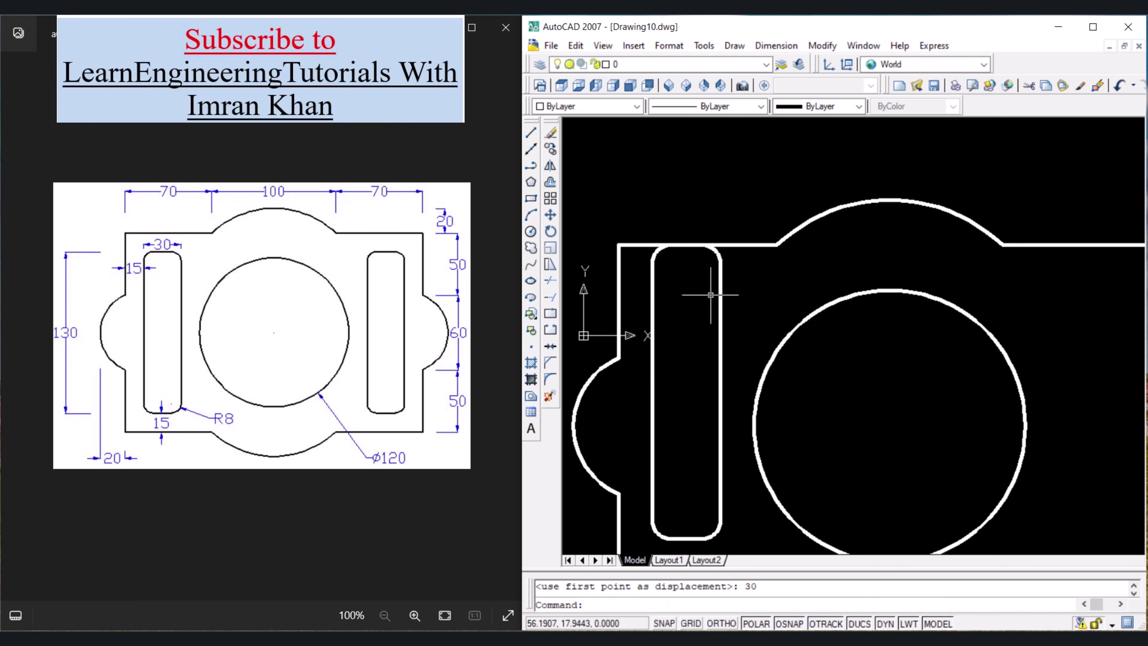
Move the rounded slot 15 units straight down from the plate's top edge.
left_click(719, 294)
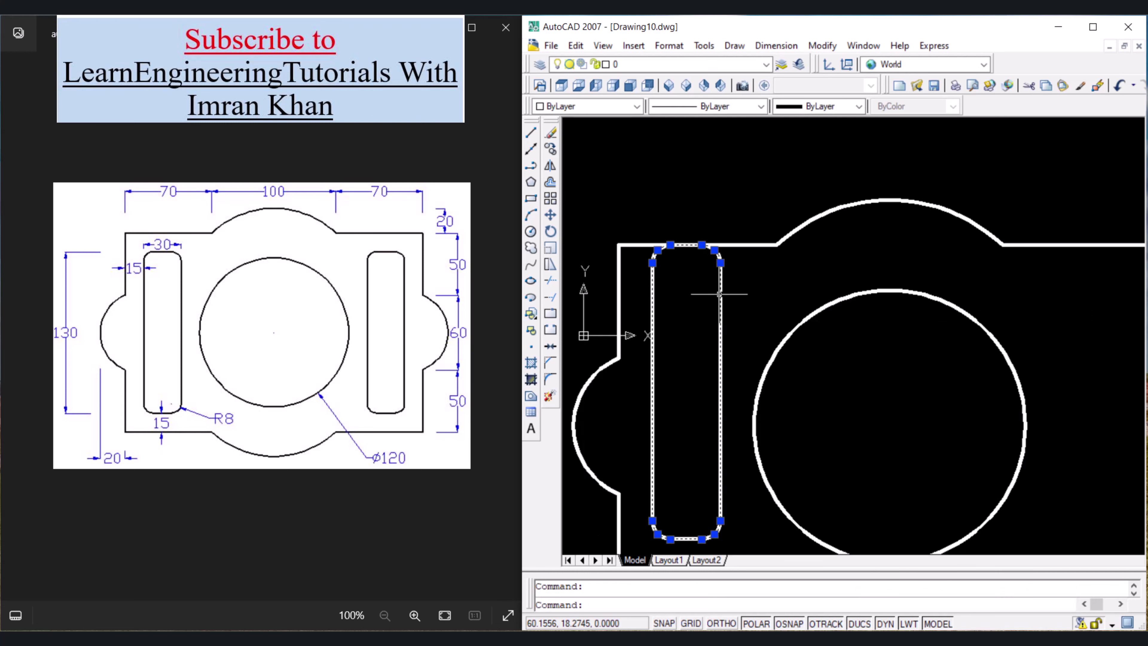
type("m")
key("Return")
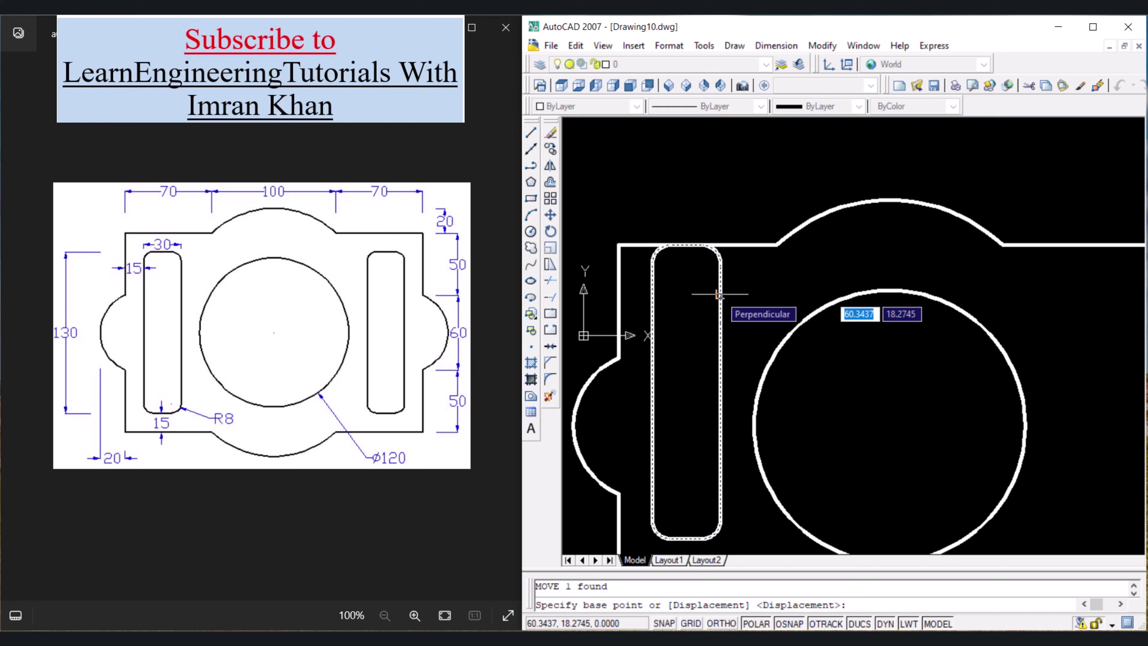
left_click(718, 294)
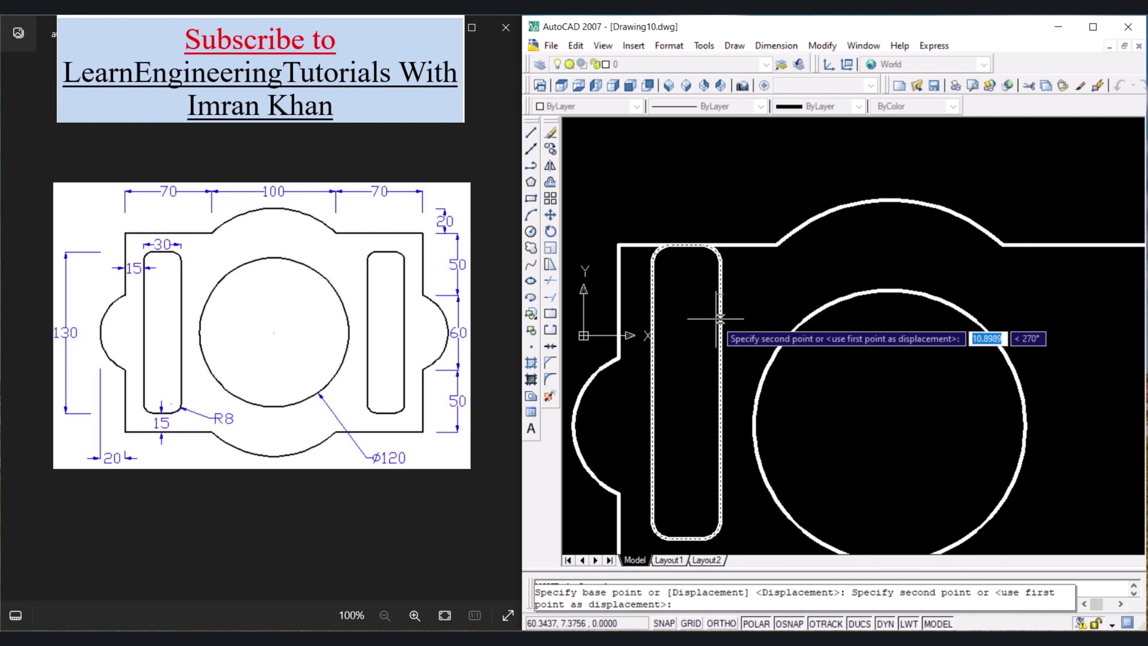
scroll(707, 506, "down", 4)
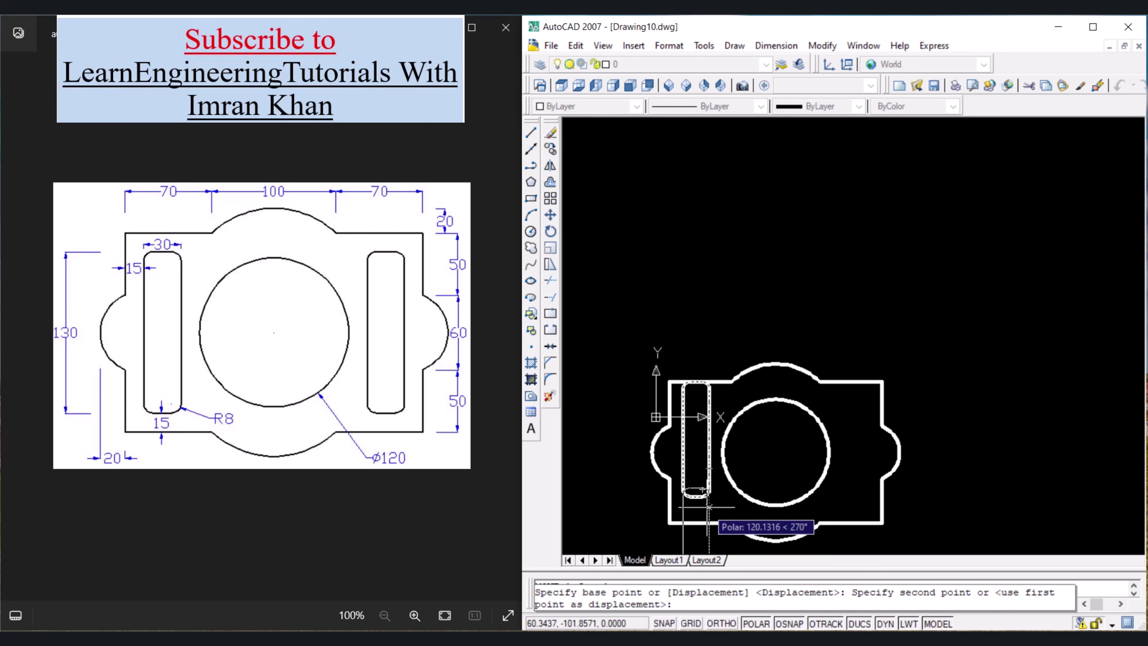
type("15")
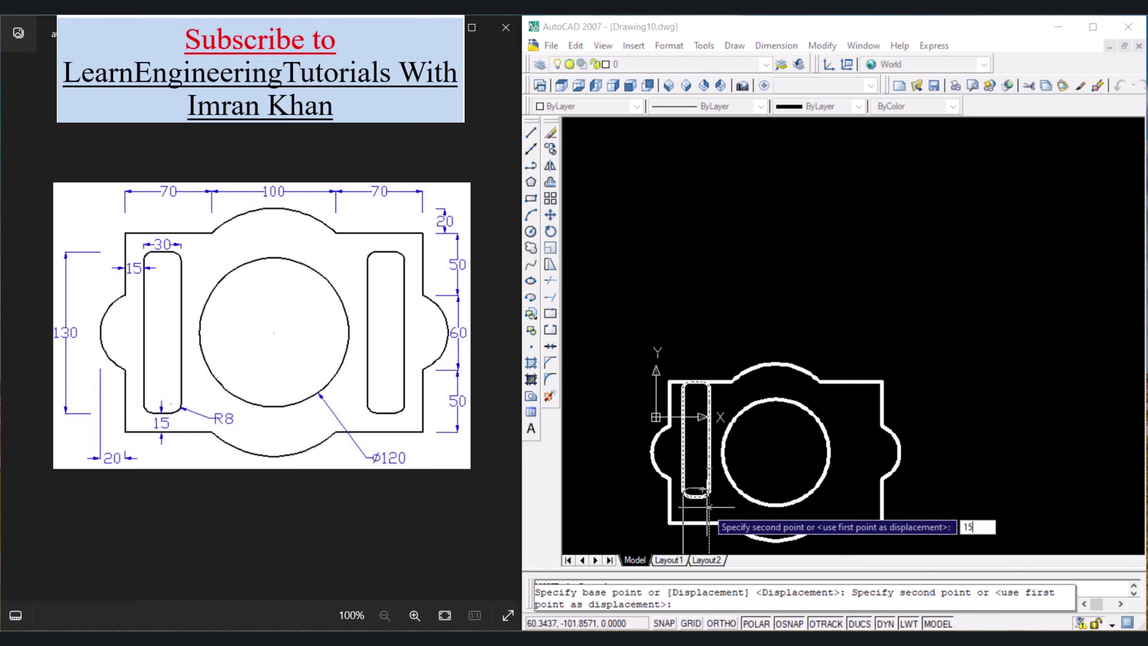
key("Return")
scroll(705, 480, "up", 3)
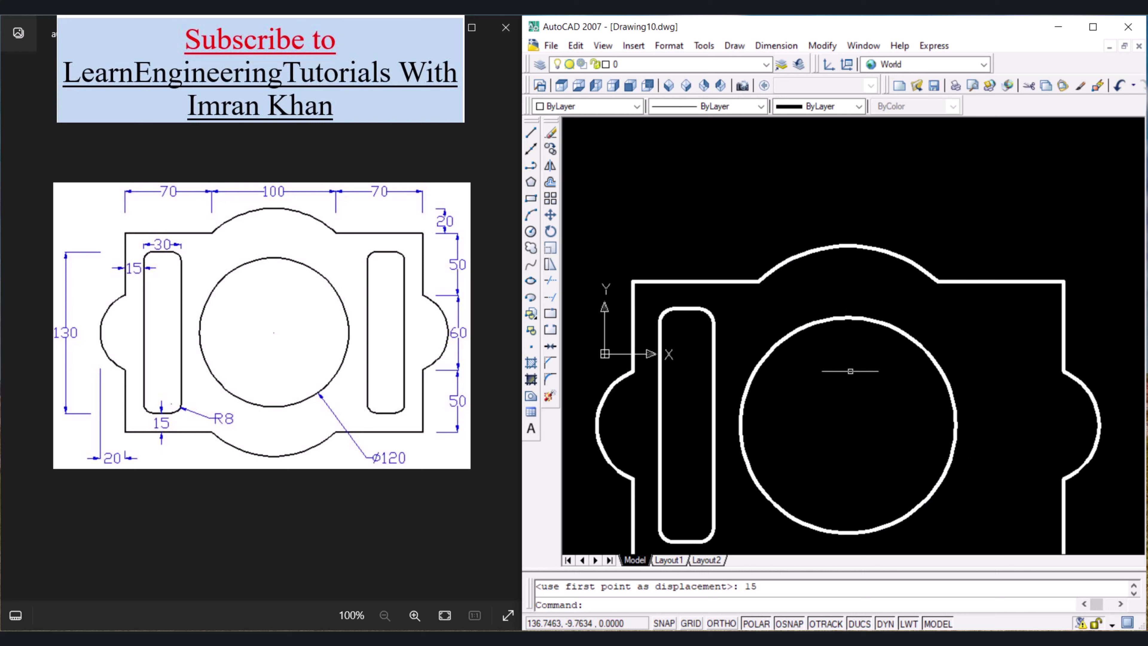
Mirror the rounded slot about the vertical line through the circle's top and bottom quadrants, keeping the original.
left_click(550, 166)
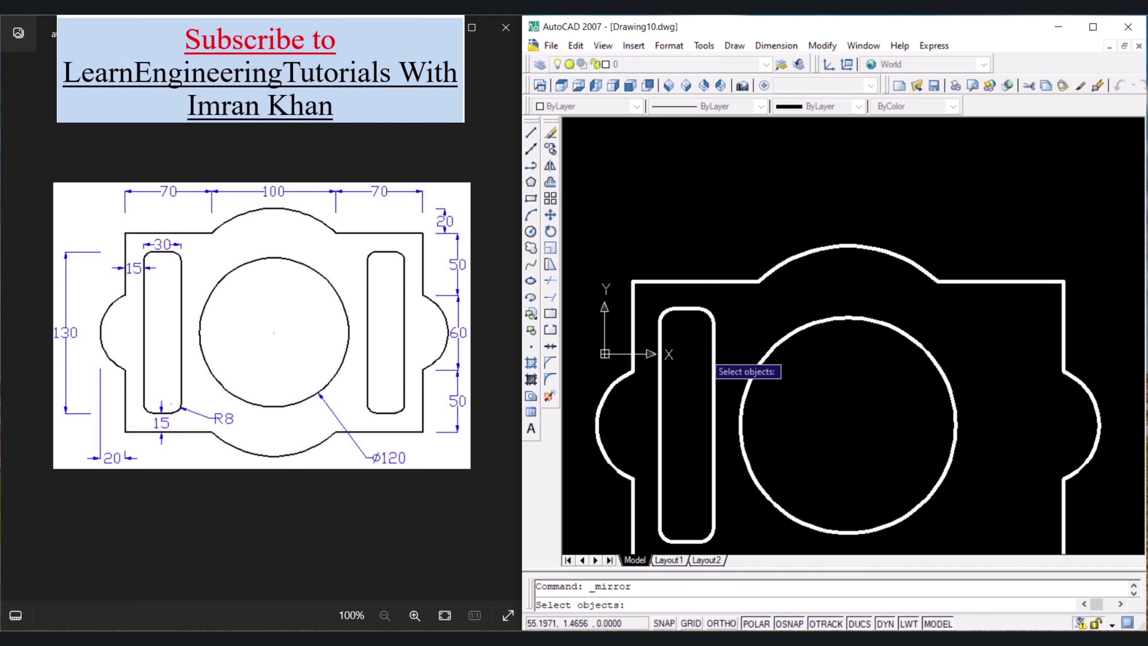
left_click(713, 374)
left_click(713, 374)
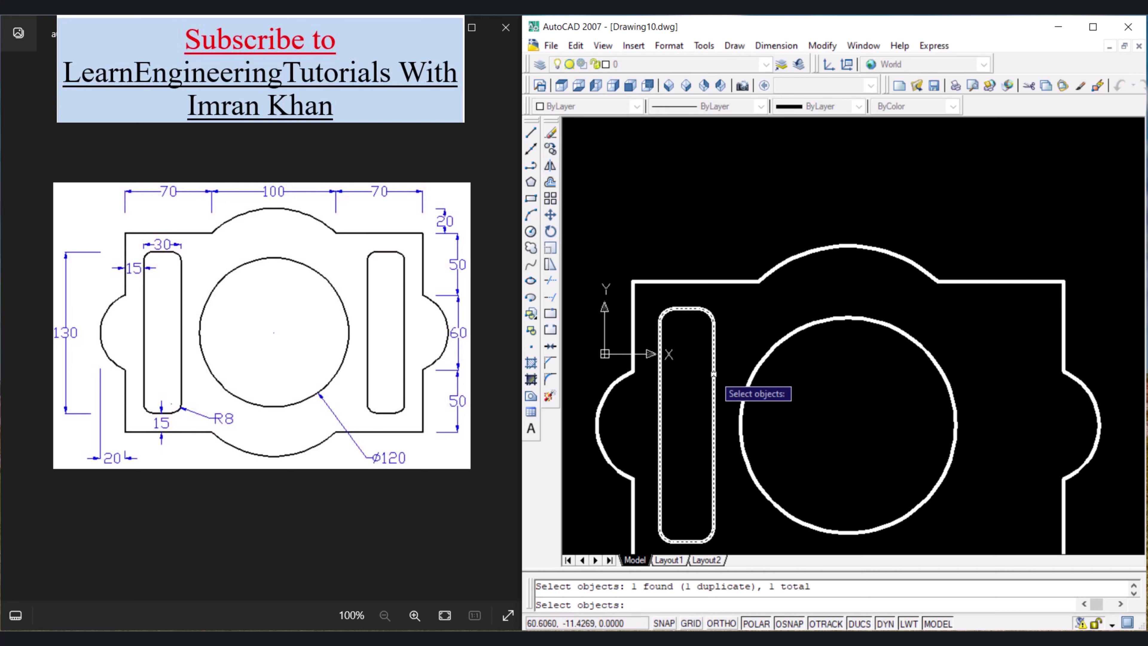
key("Return")
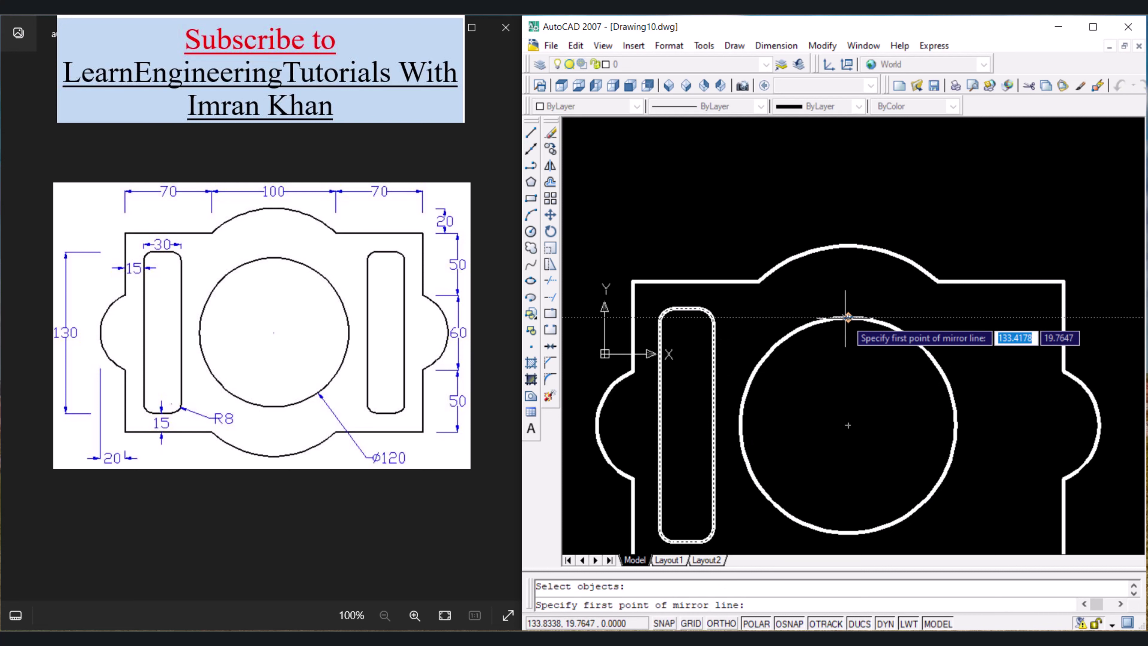
left_click(847, 316)
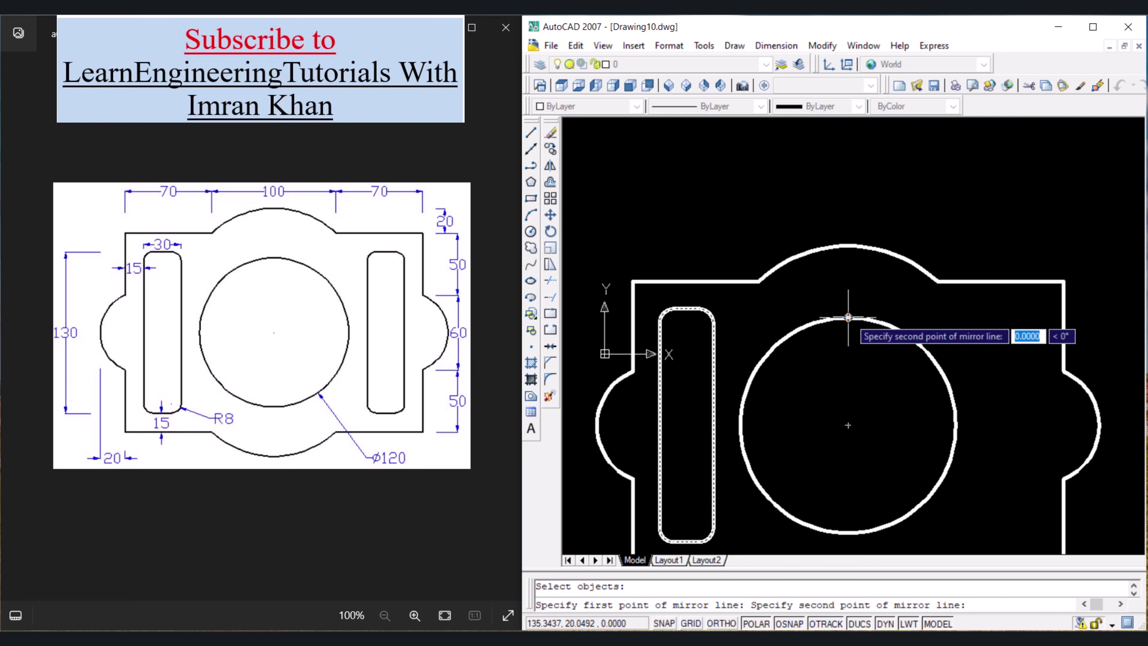
left_click(849, 532)
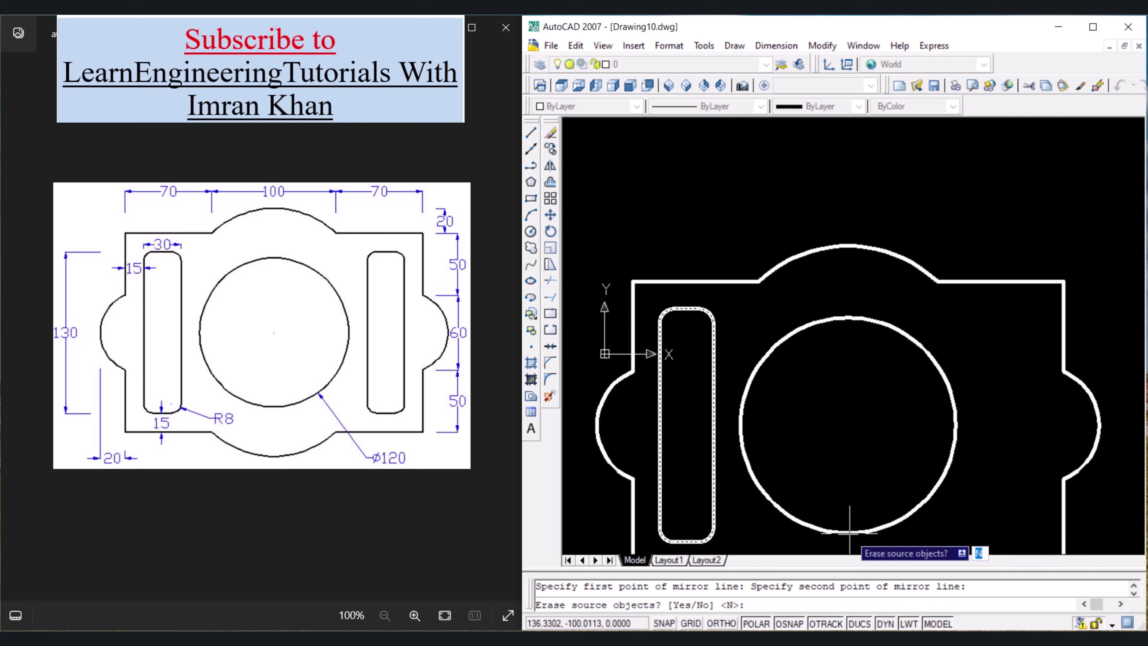
key("Return")
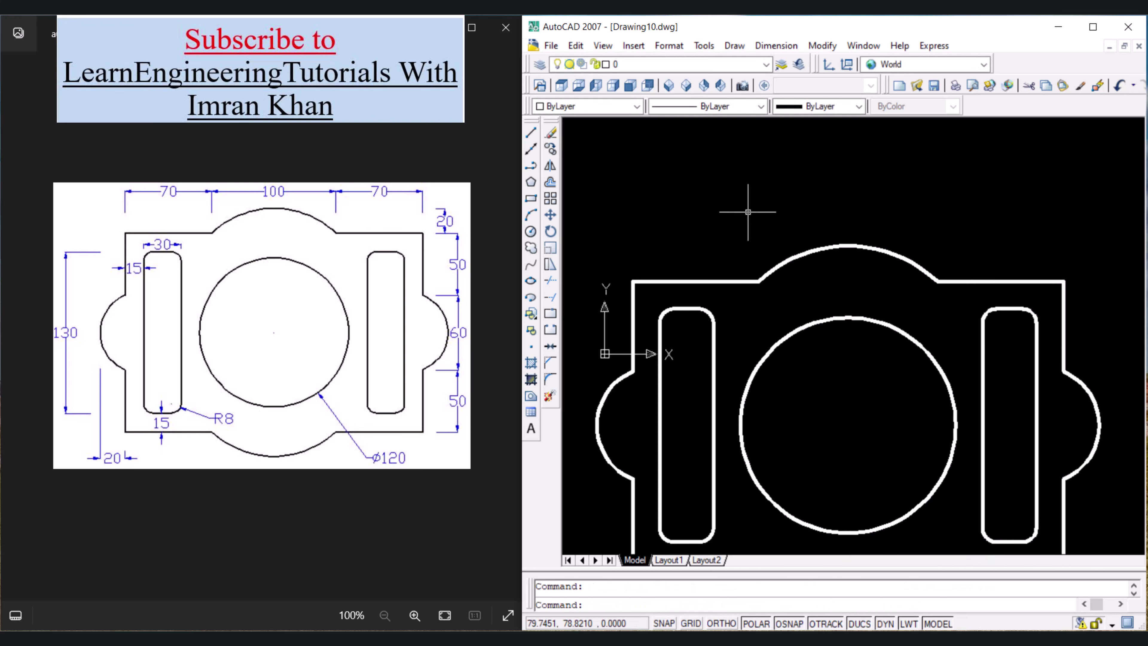
scroll(769, 224, "down", 5)
scroll(840, 298, "up", 3)
key("Escape")
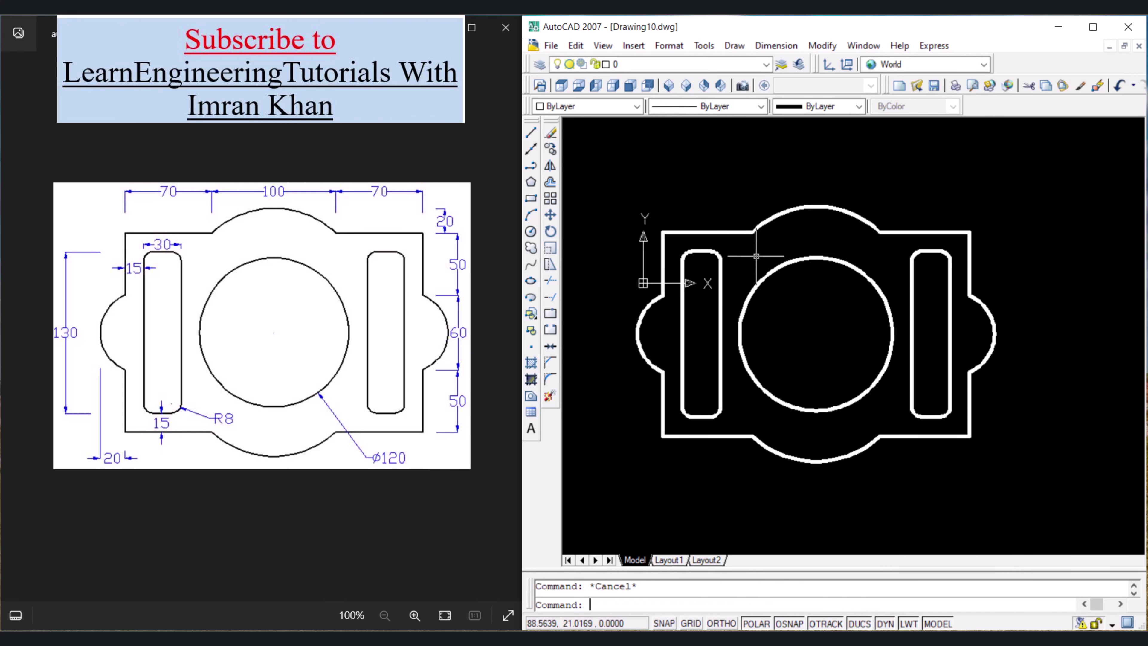
Create a new layer named dimensions and set its color to blue.
type("la")
key("Return")
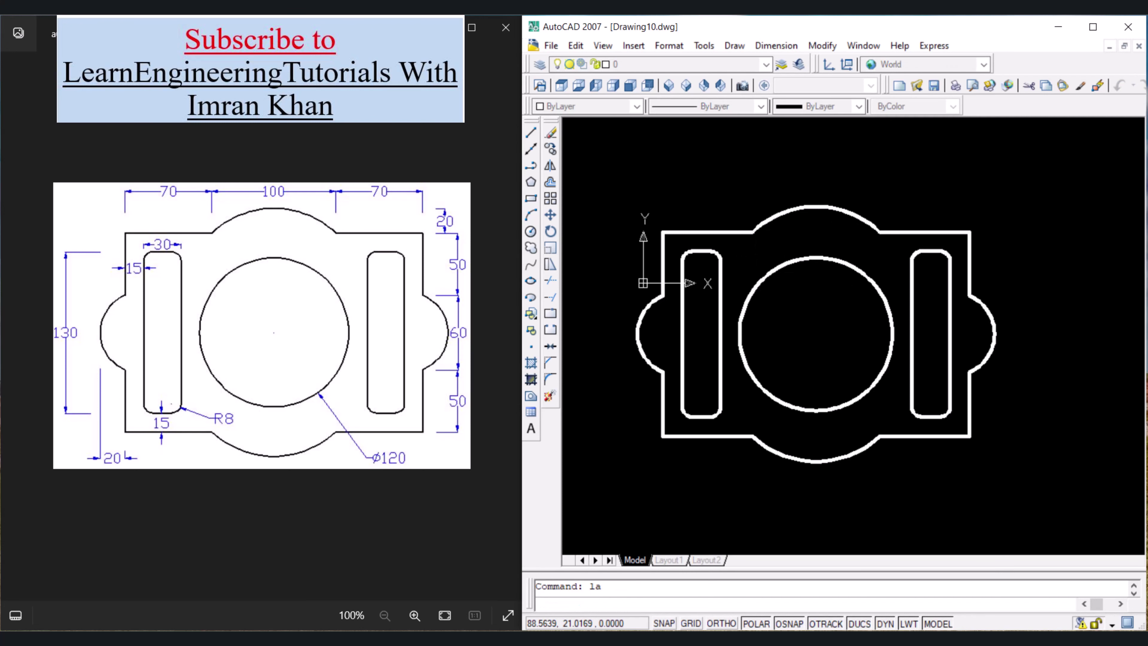
left_click(458, 193)
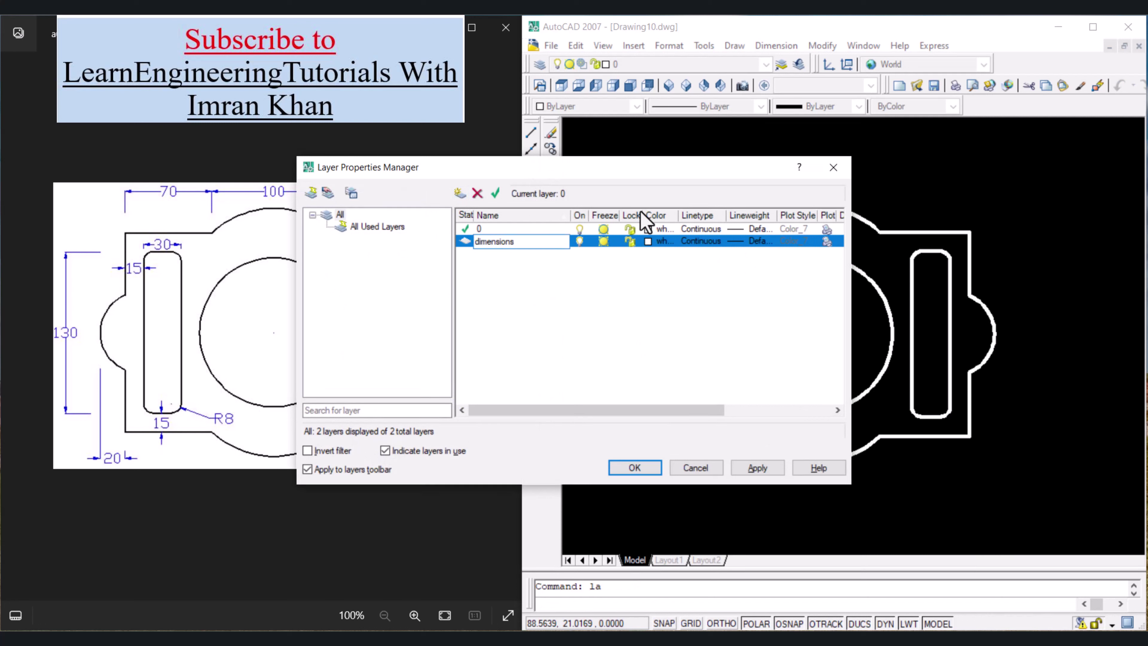
left_click(676, 241)
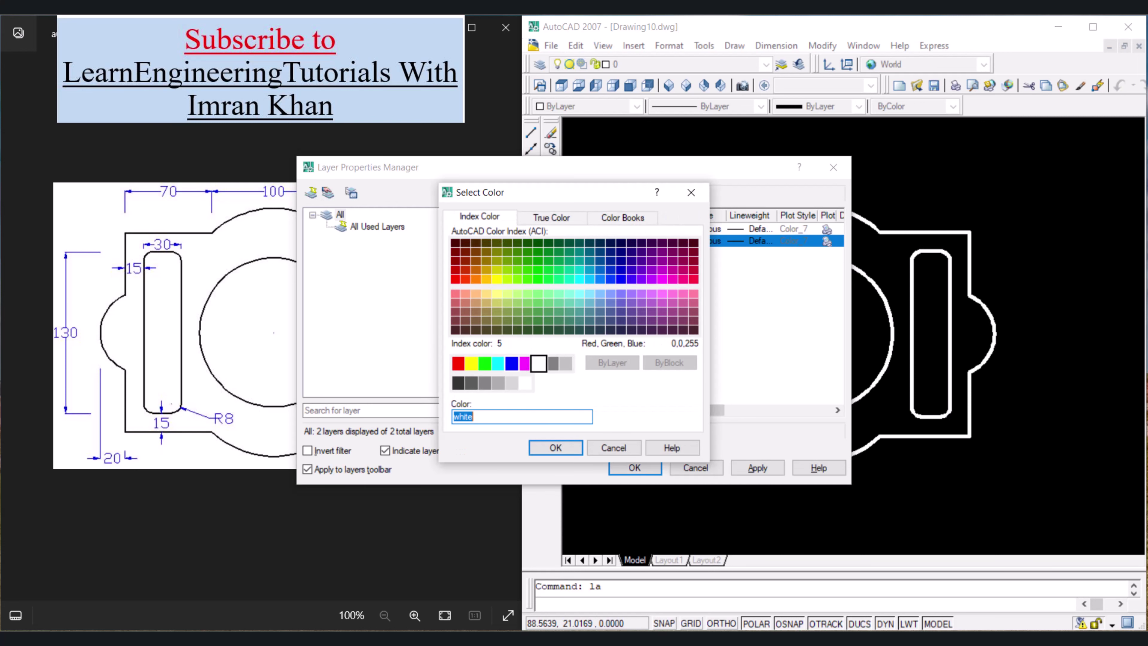
left_click(512, 363)
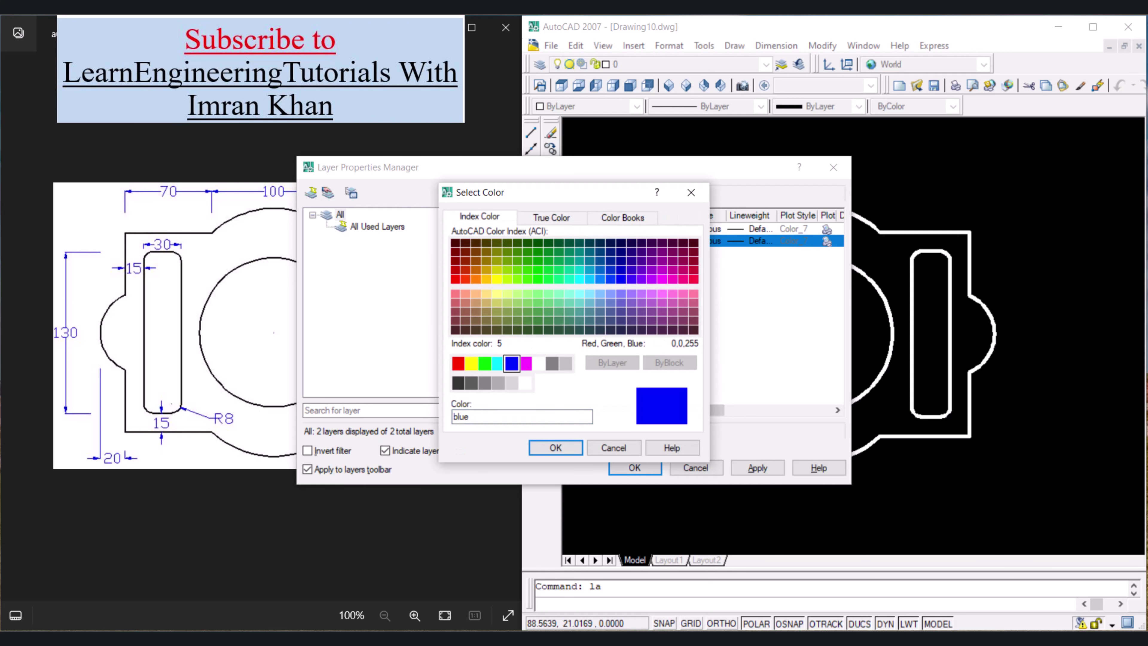
left_click(555, 448)
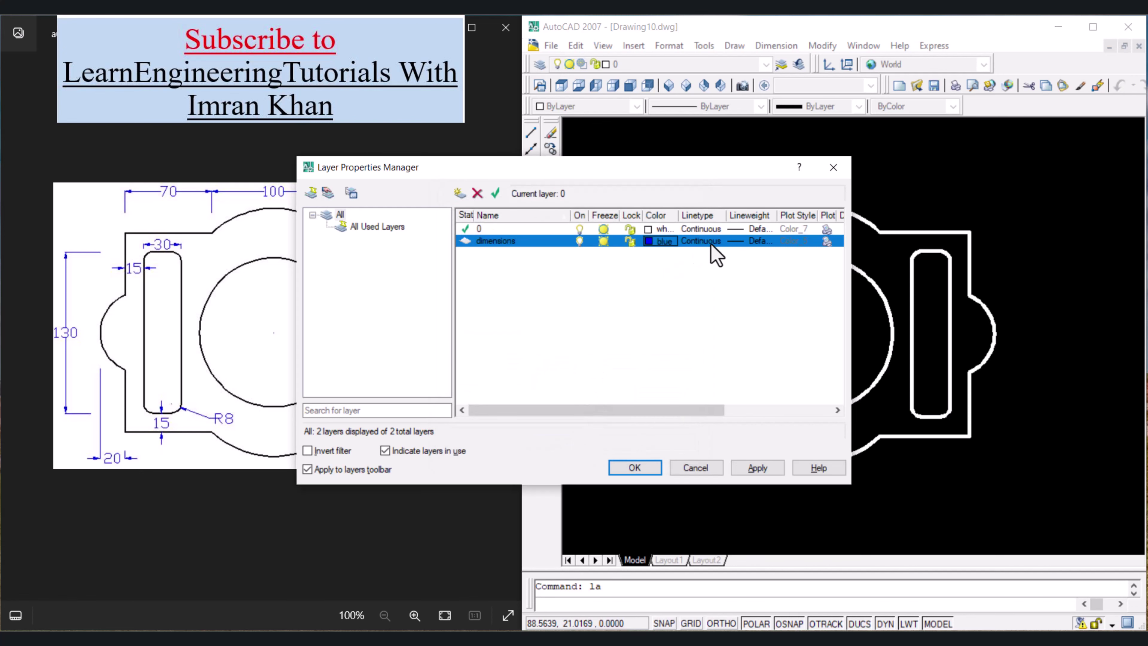
Set the dimensions layer's lineweight to 0.13 mm and make it the current layer.
left_click(760, 241)
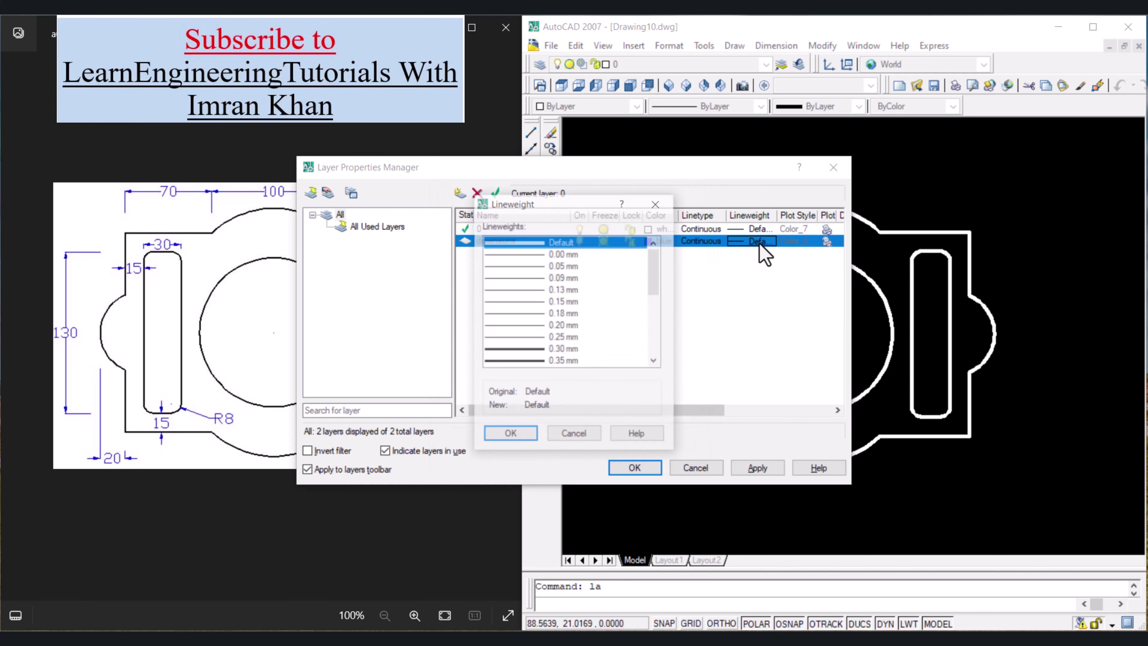
left_click(541, 290)
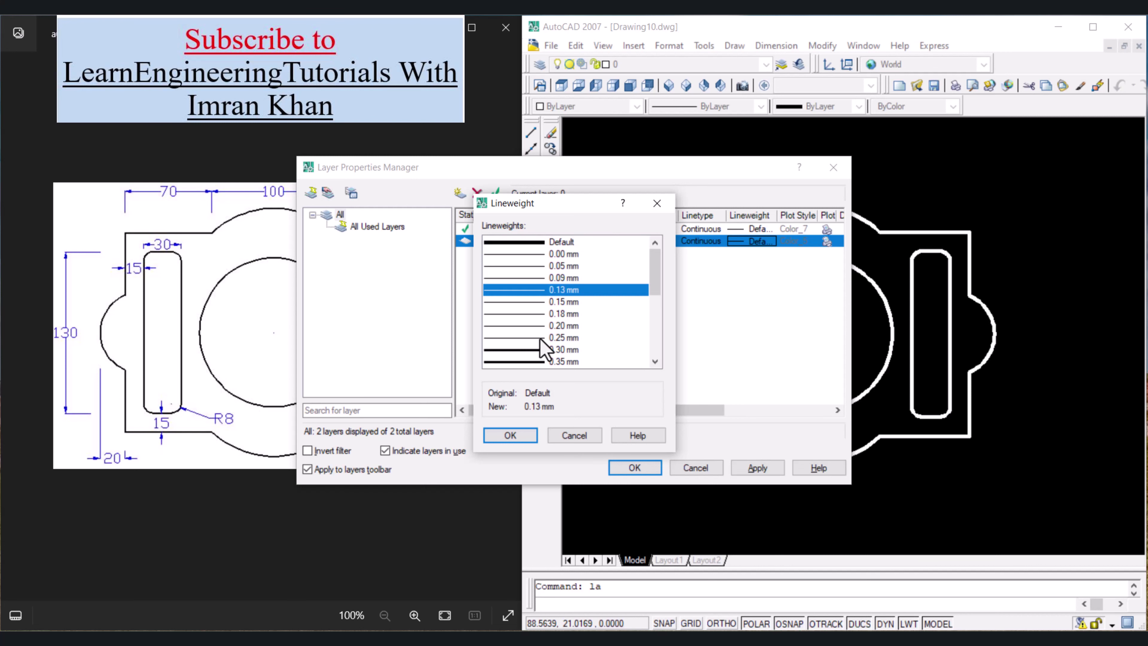
left_click(527, 433)
left_click(642, 470)
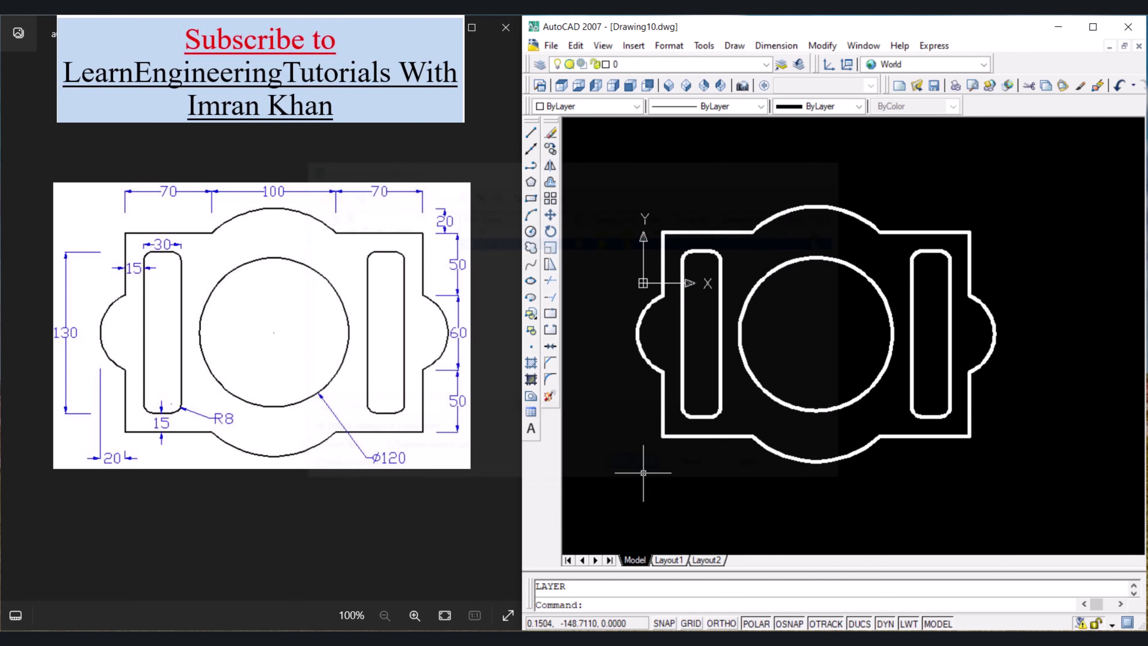
left_click(693, 68)
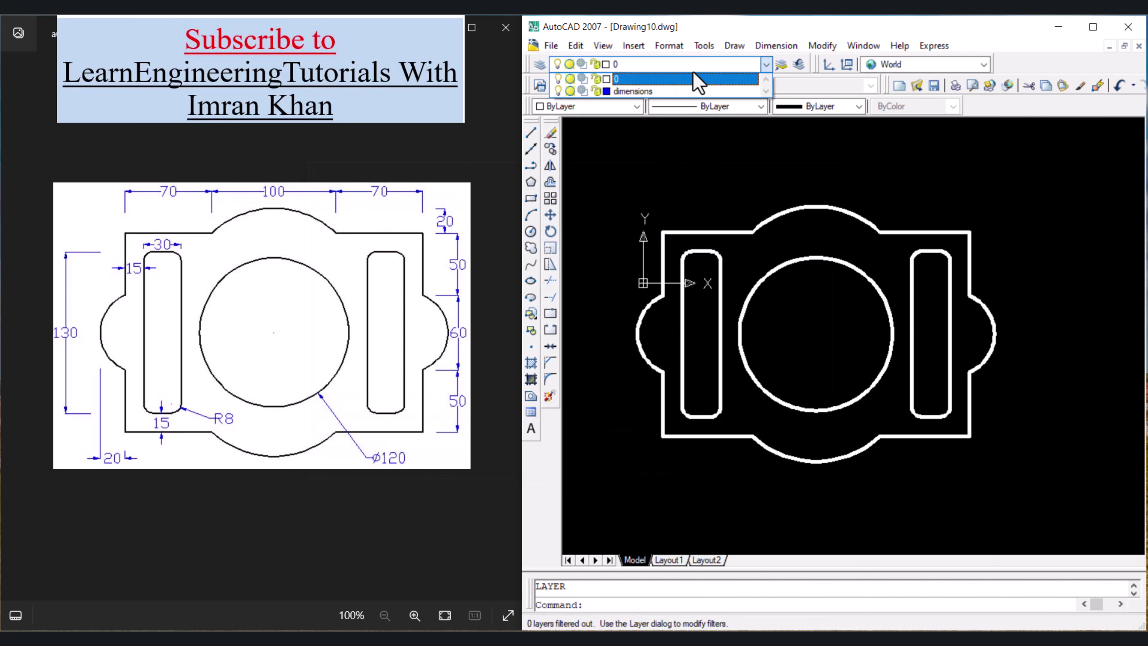
left_click(689, 92)
Add a linear dimension above the plate for the straight top edge segment left of the upper arc.
left_click(777, 45)
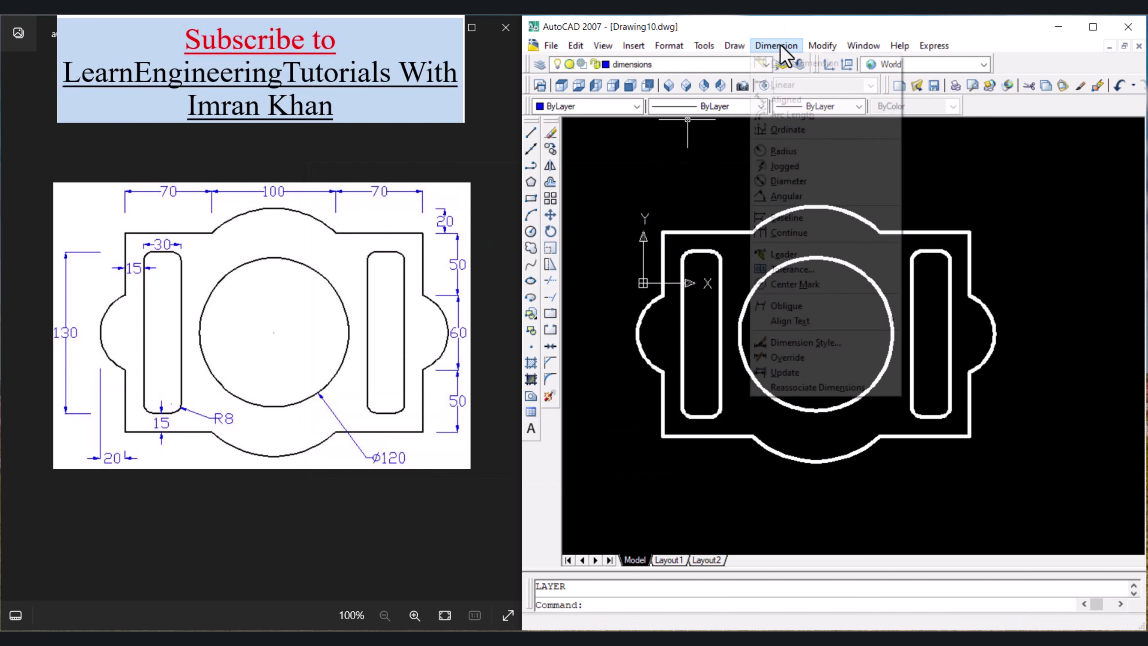
left_click(784, 84)
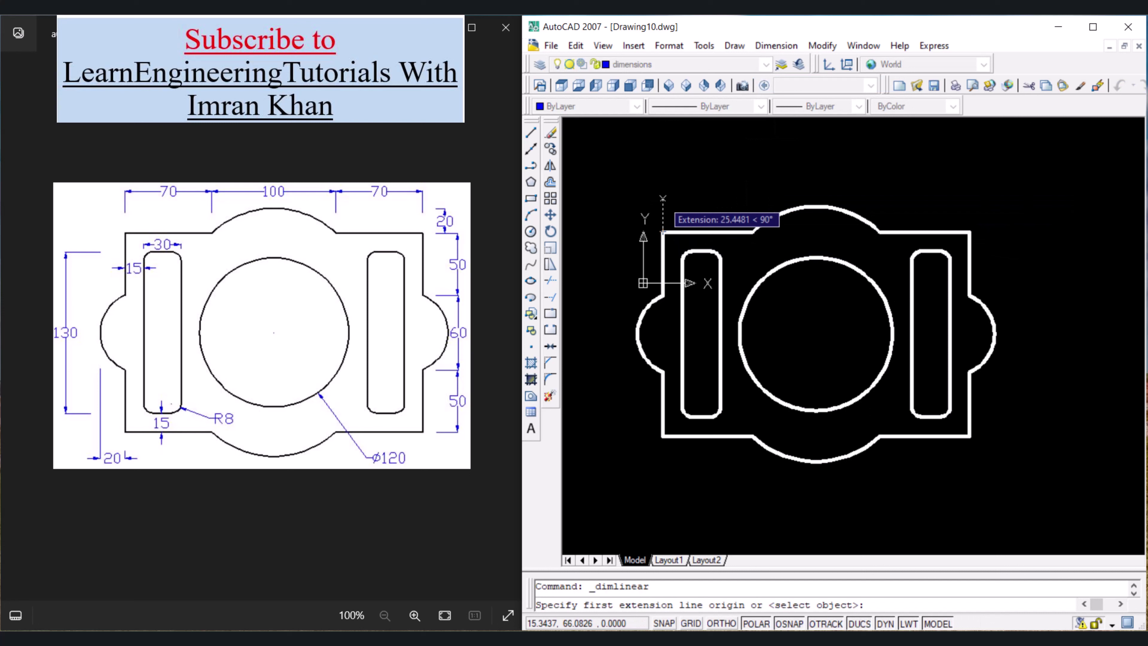
left_click(663, 198)
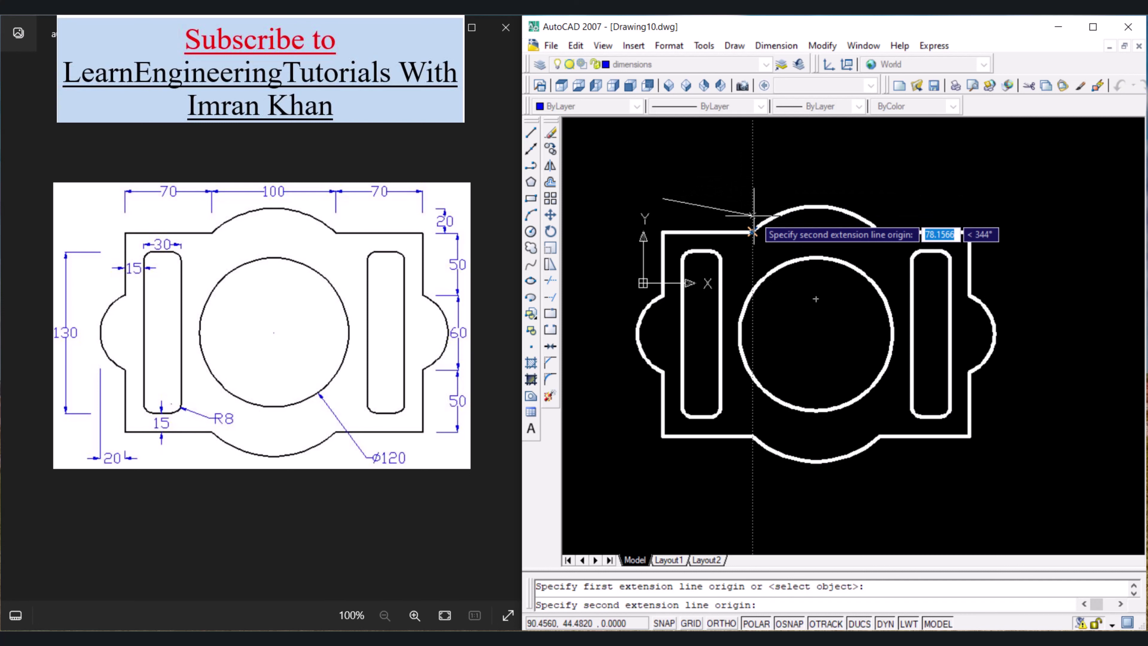
left_click(752, 186)
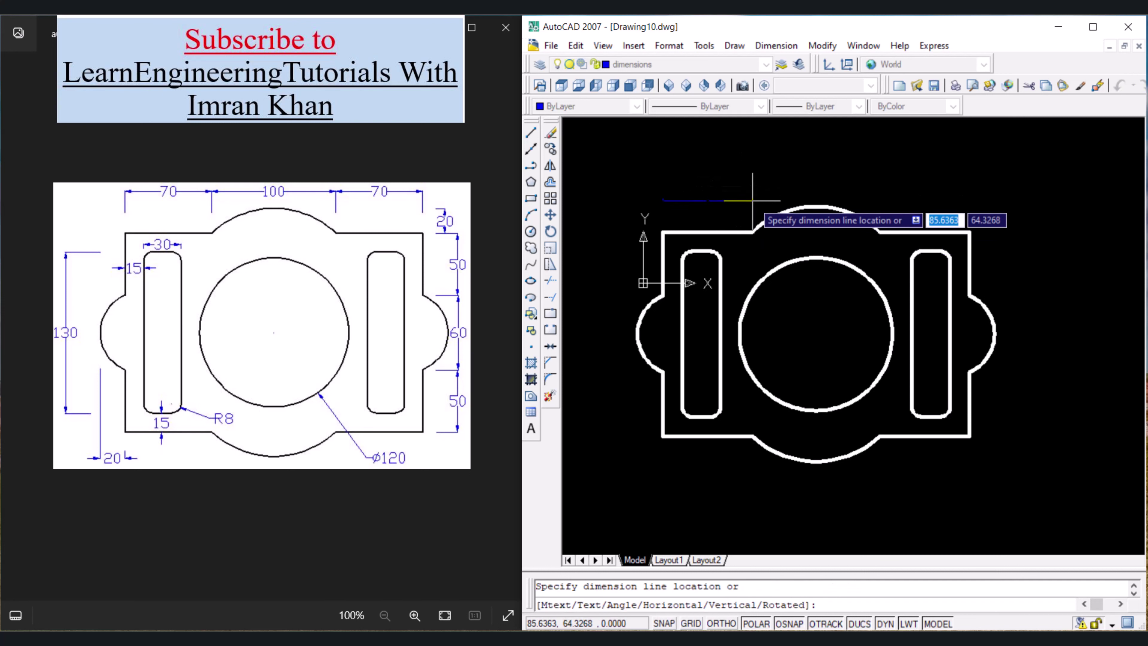
left_click(750, 184)
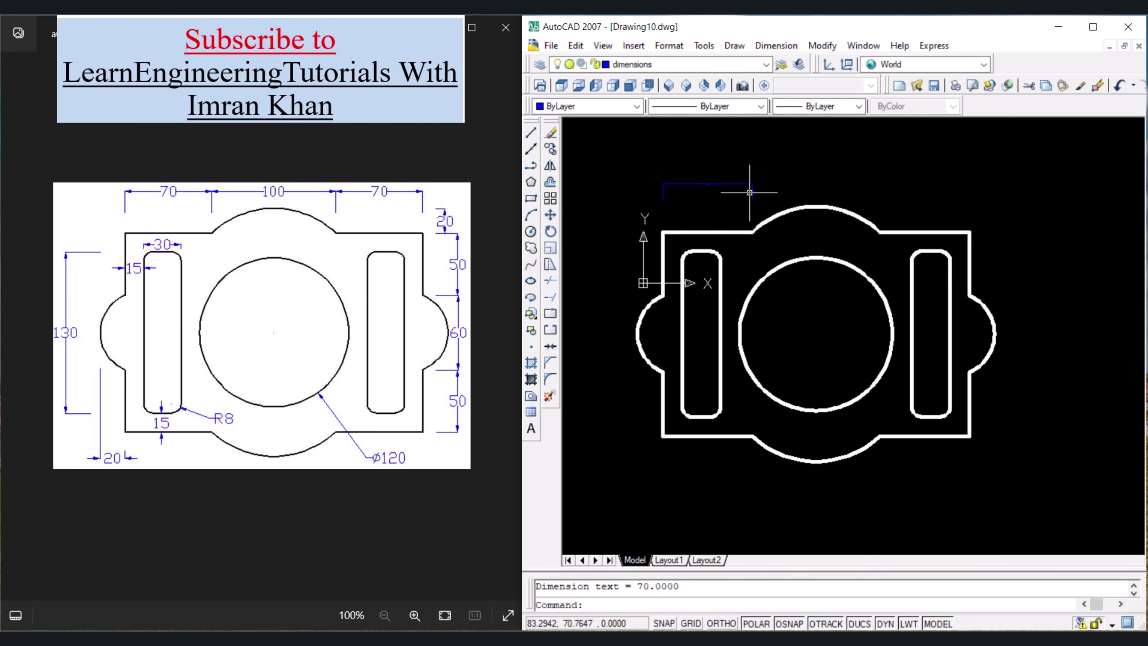
Add linear dimensions above the plate for the upper arc's chord width and the straight top edge segment right of the arc.
key("Return")
left_click(751, 186)
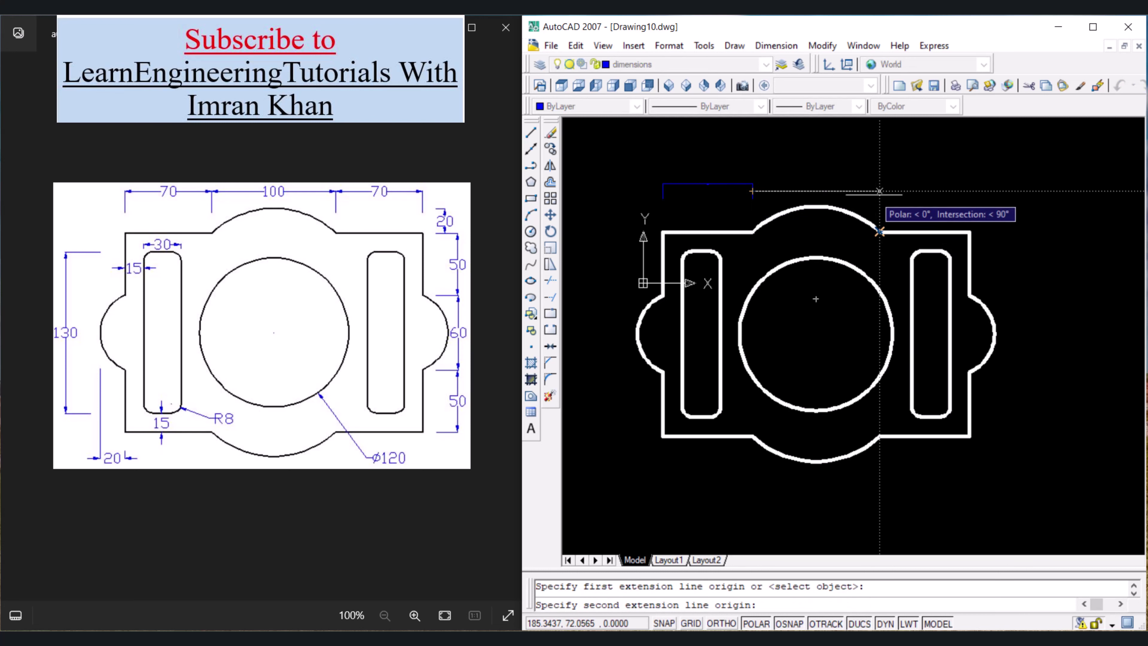
left_click(879, 190)
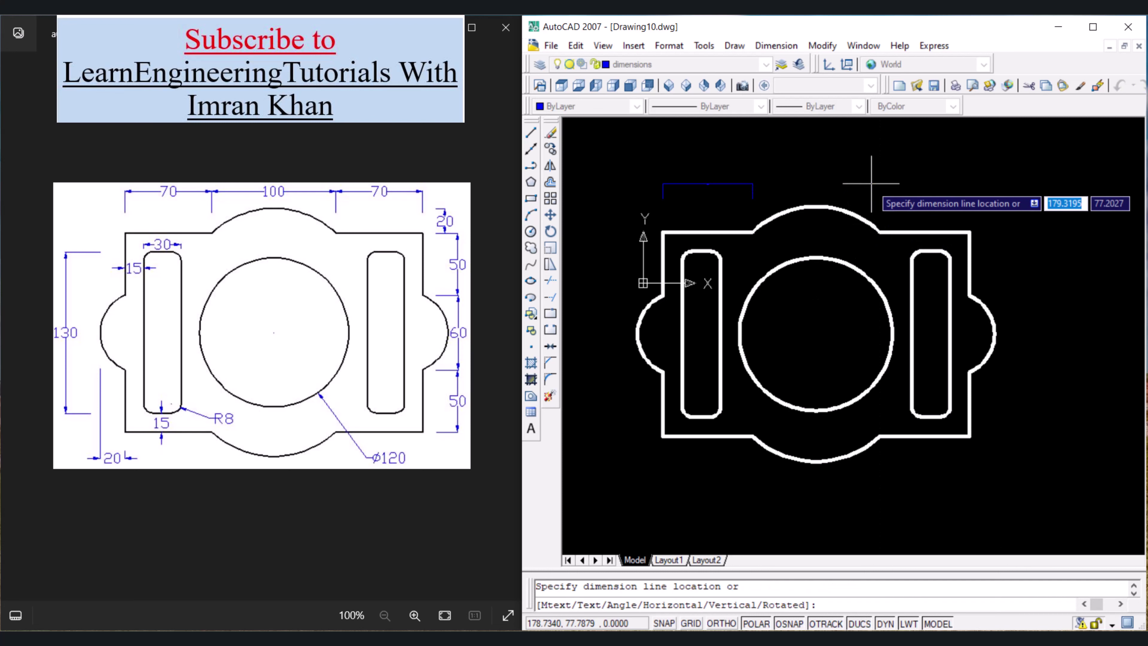
left_click(881, 184)
key("Return")
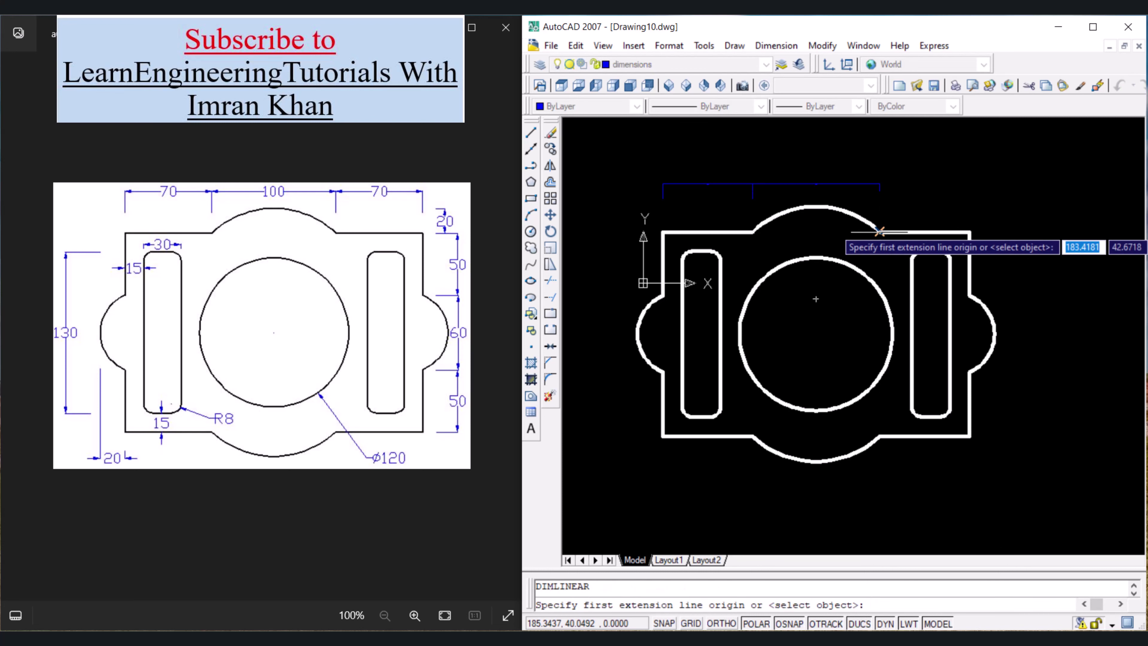
left_click(879, 191)
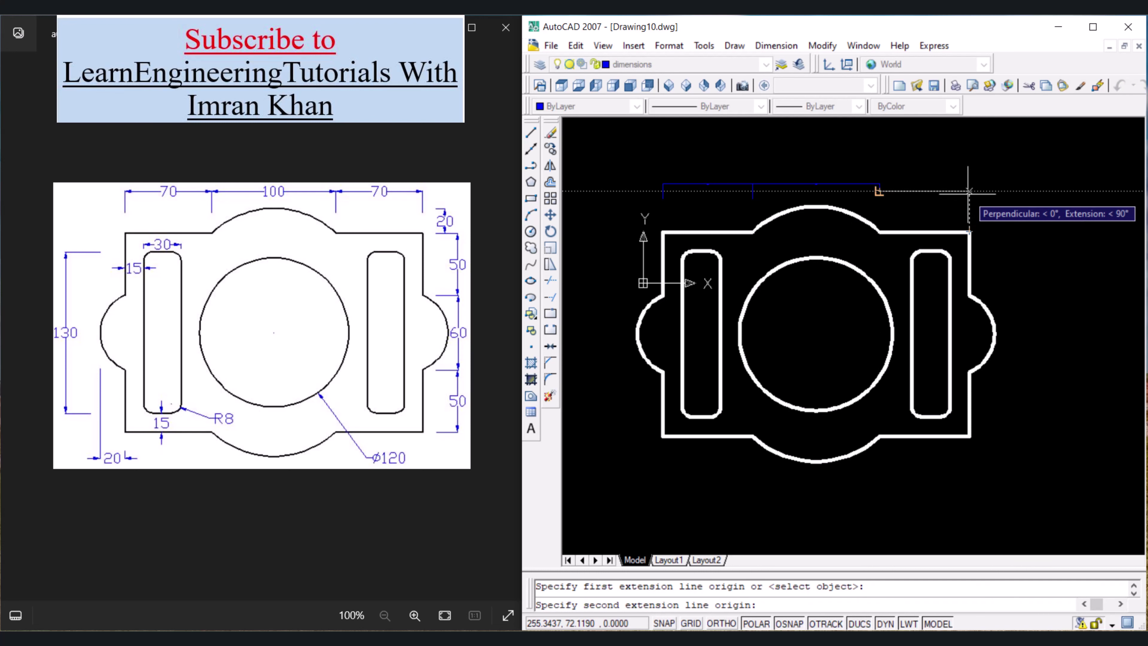
left_click(969, 191)
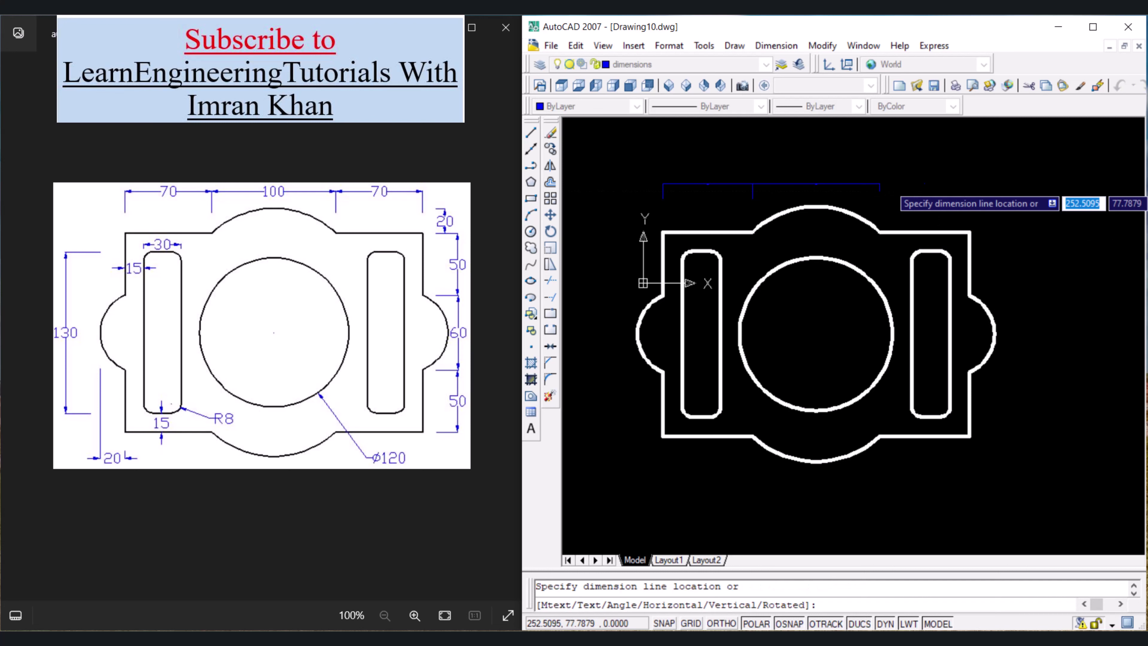
left_click(962, 184)
Add vertical linear dimensions right of the plate for the upper arc's rise and the right edge segment above the side lobe.
key("Return")
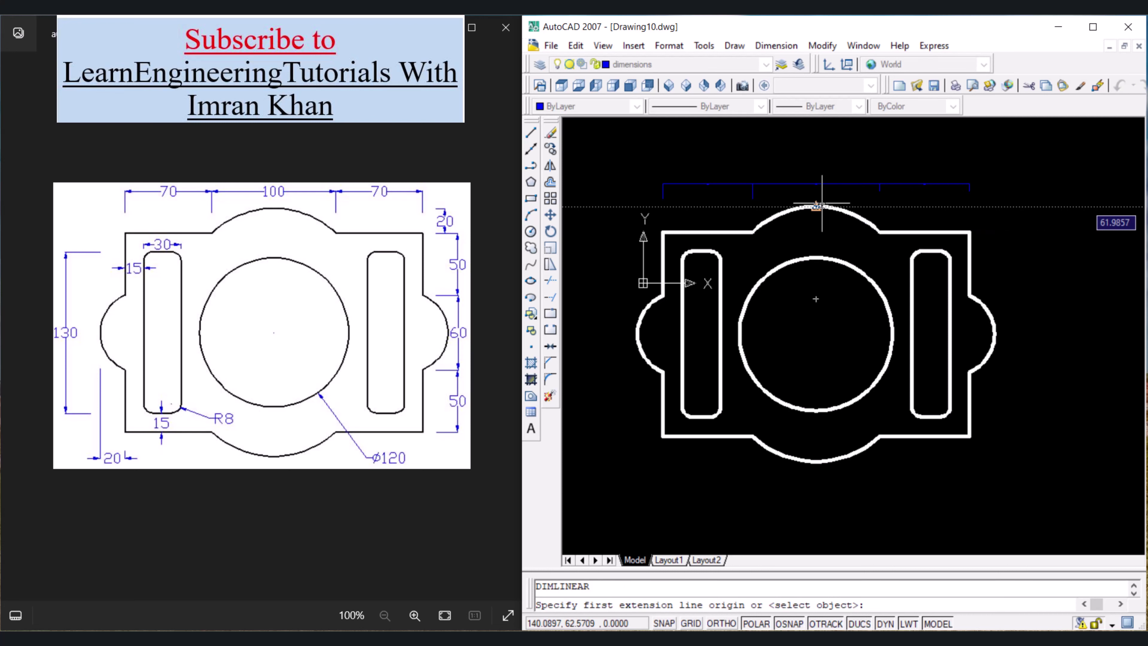
left_click(977, 204)
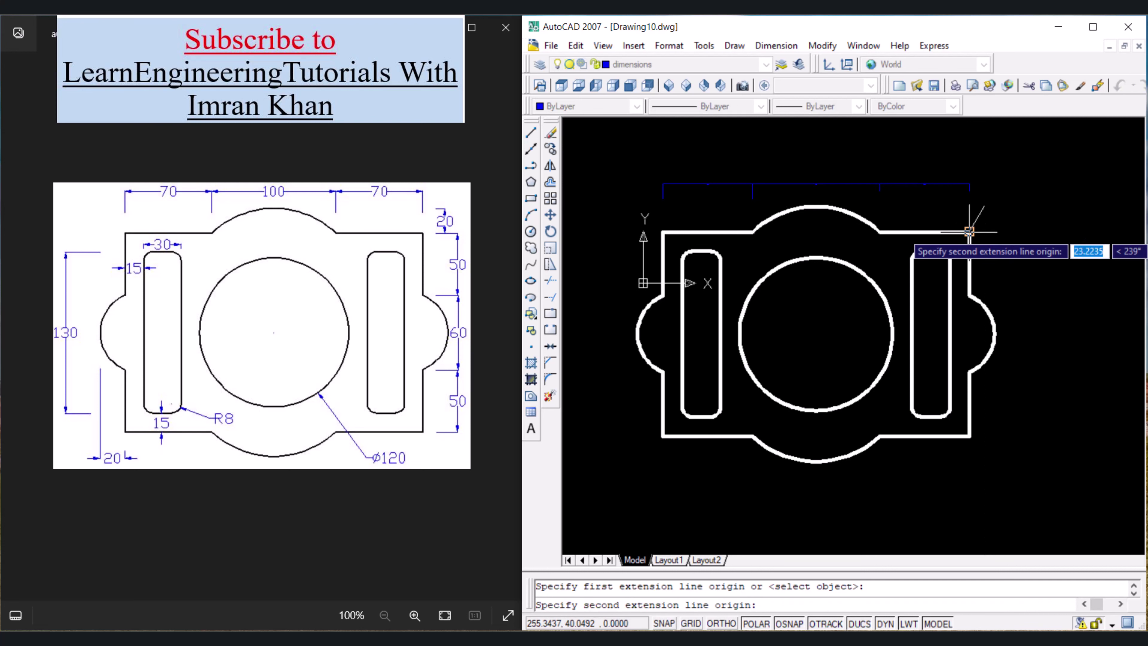
left_click(986, 227)
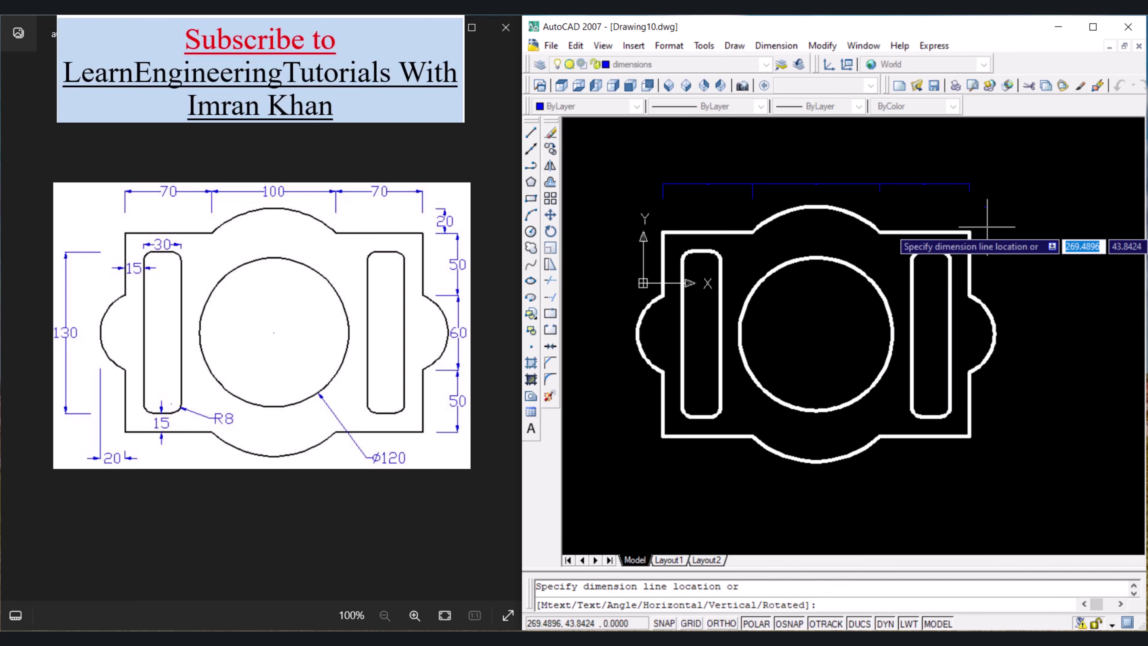
left_click(1002, 227)
key("Return")
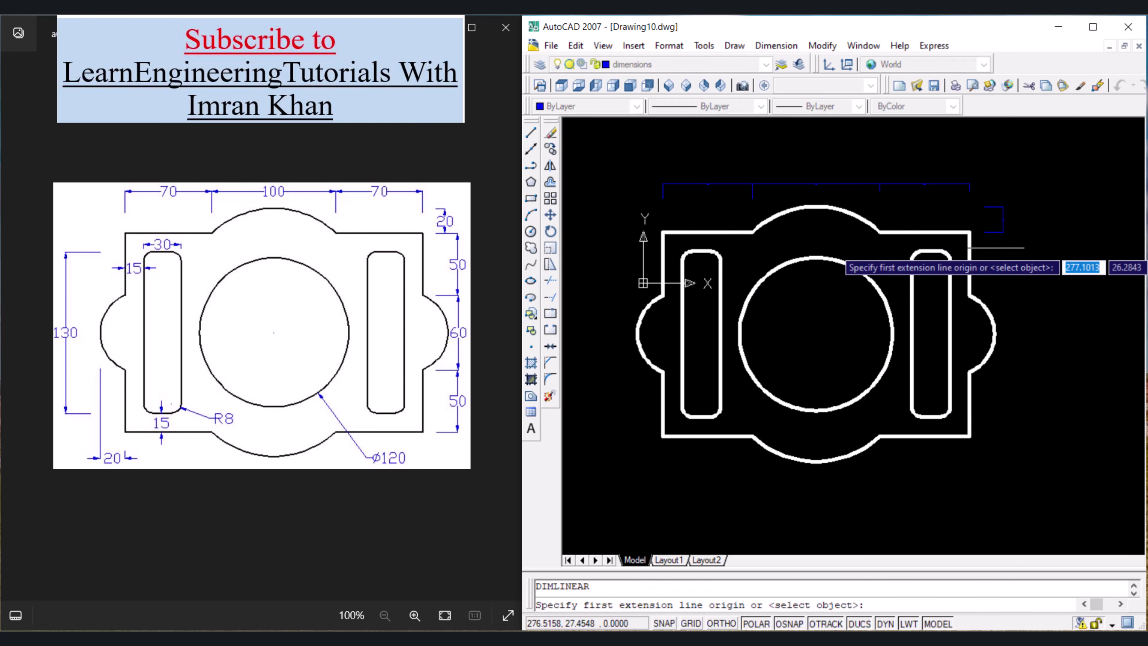
left_click(989, 237)
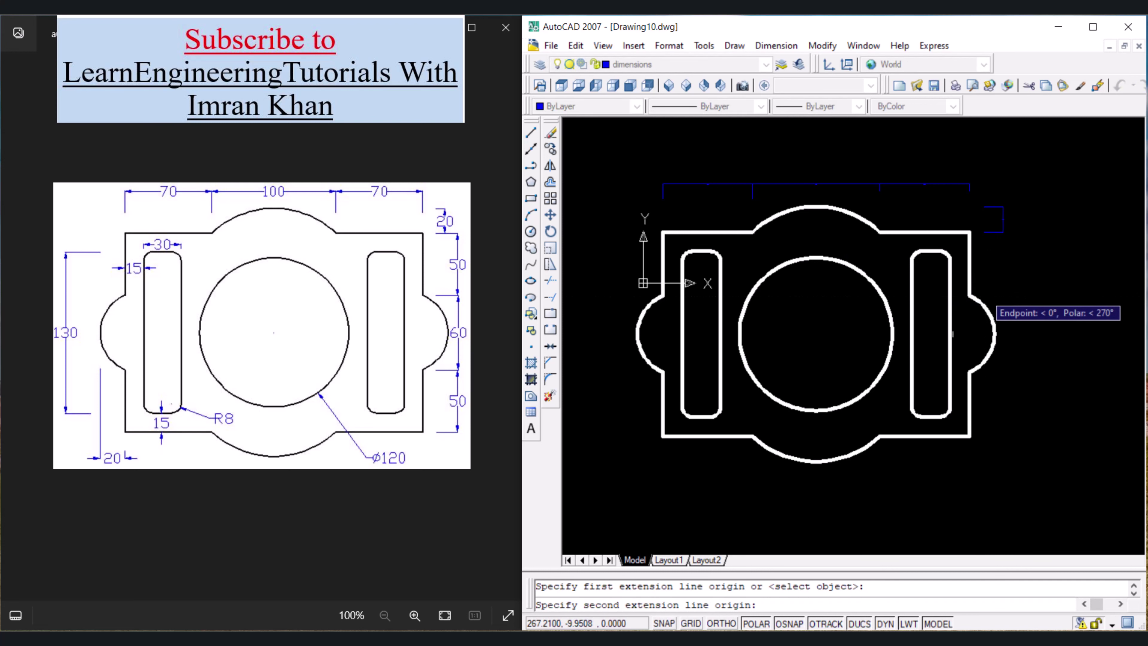
left_click(994, 292)
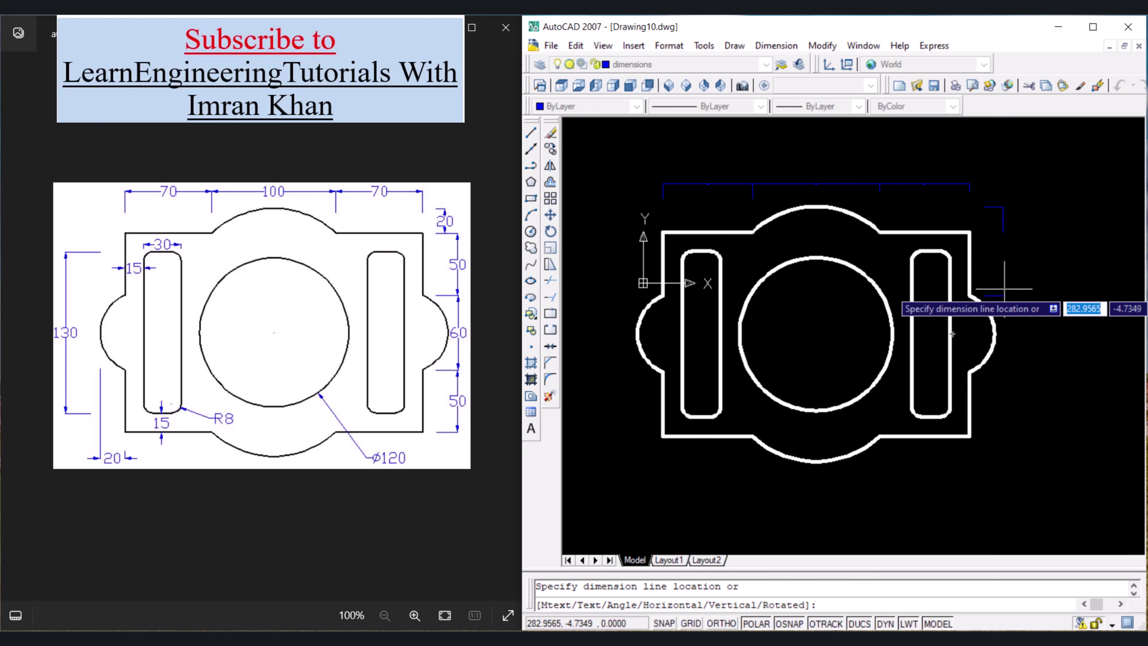
left_click(1005, 288)
Add vertical linear dimensions right of the plate for the right lobe's chord height and the right edge segment below it.
key("Return")
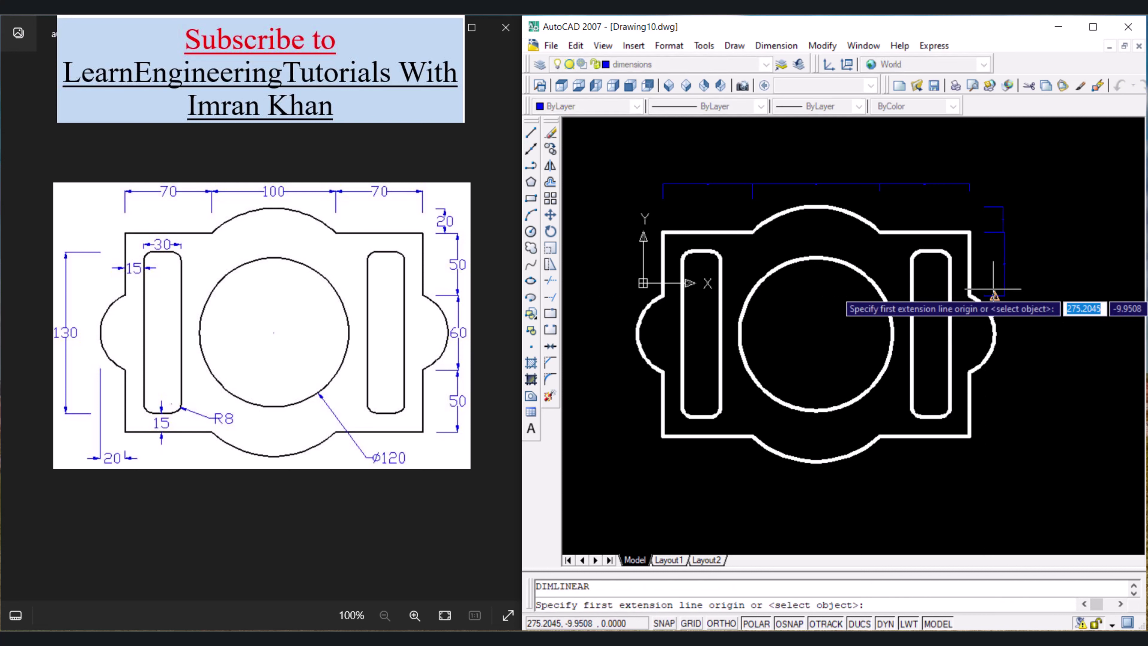
left_click(984, 296)
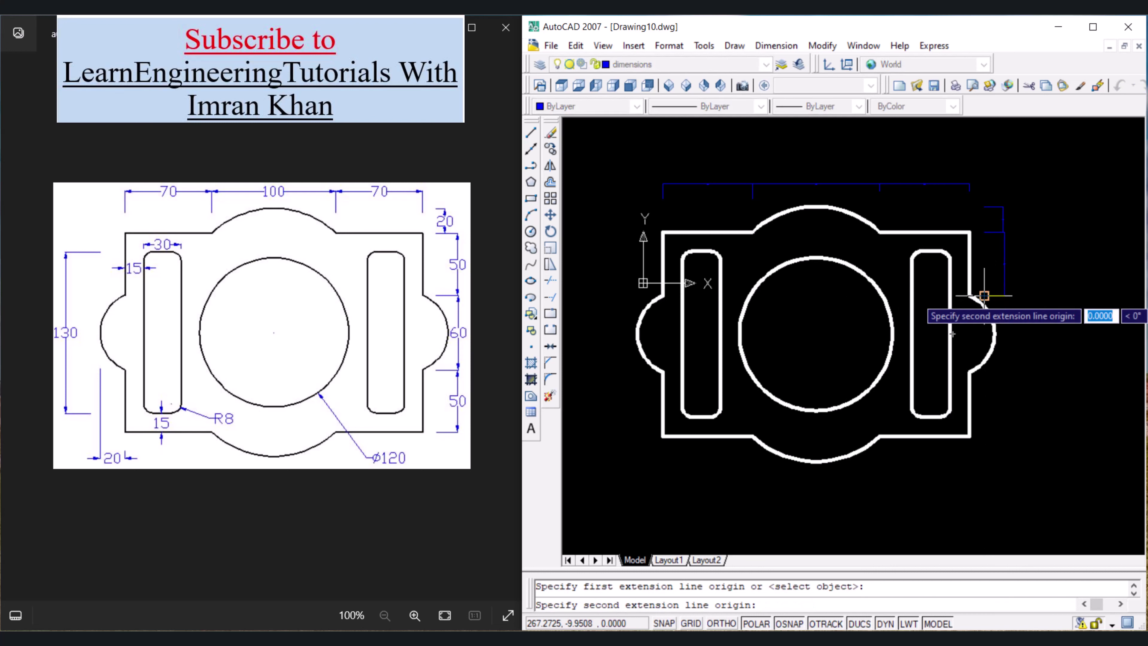
left_click(984, 371)
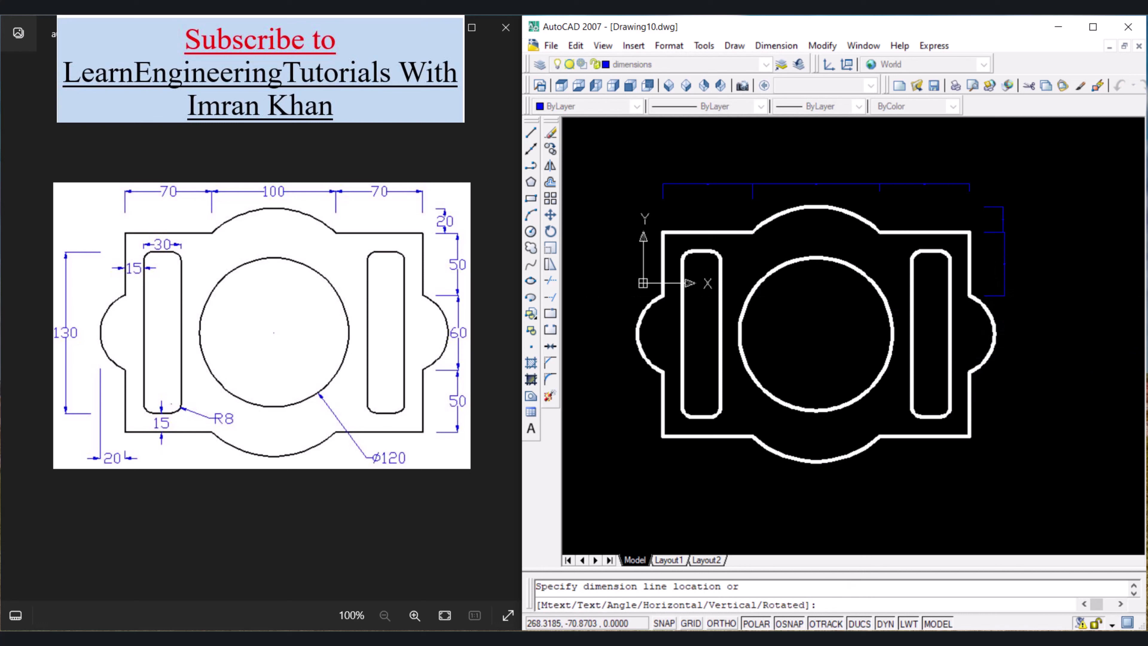
left_click(1004, 373)
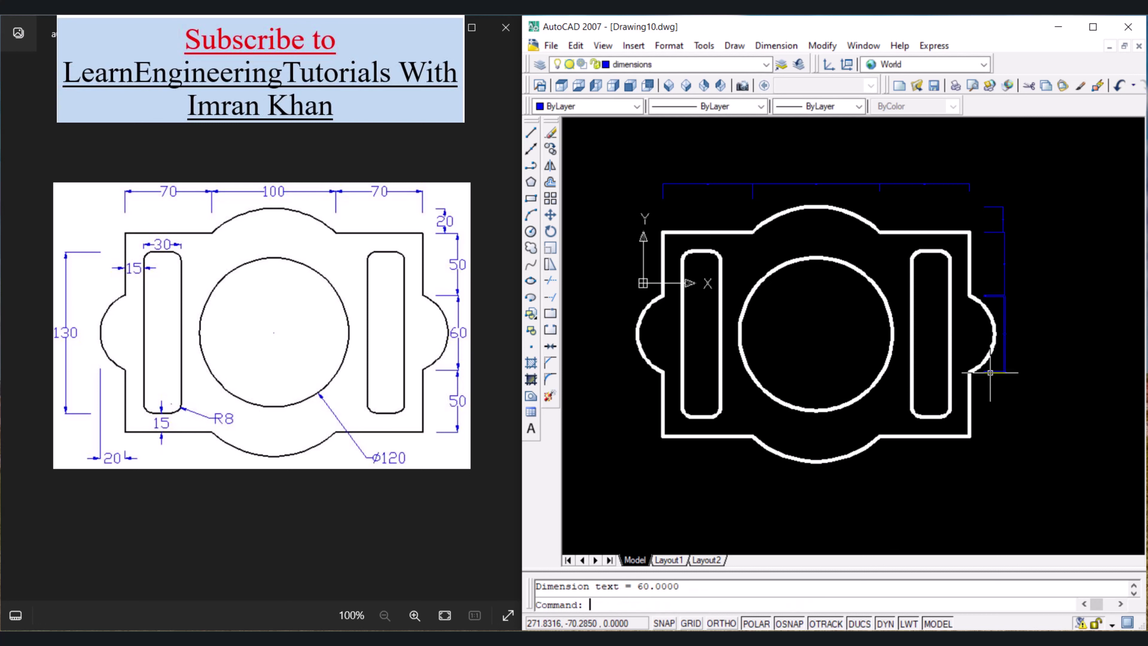
key("Return")
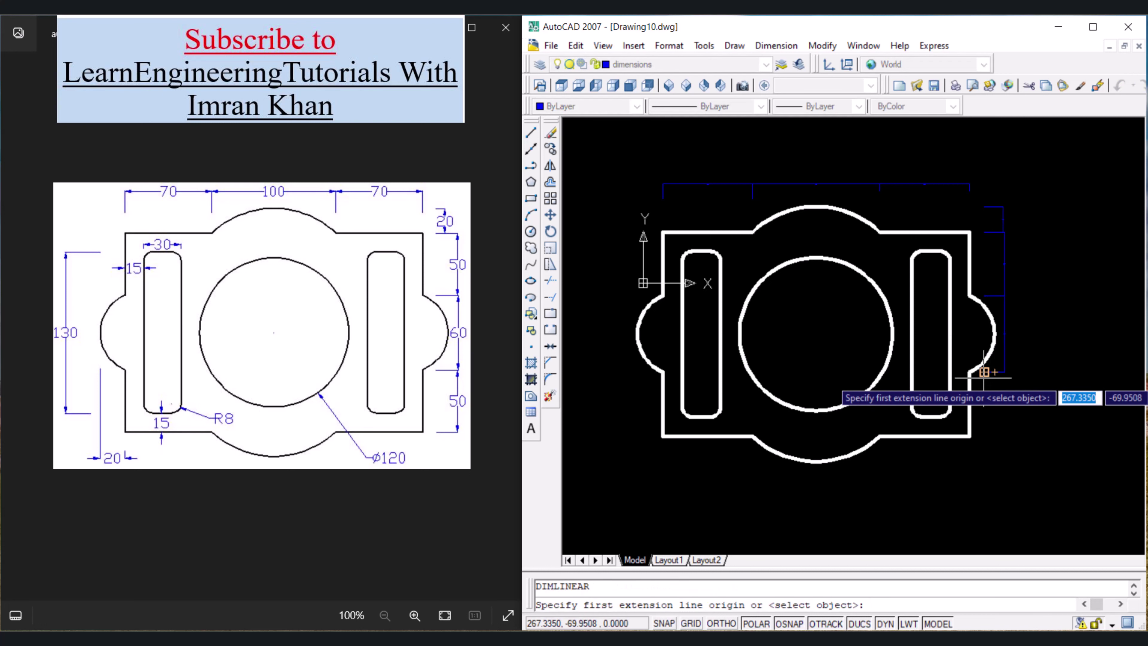
left_click(984, 372)
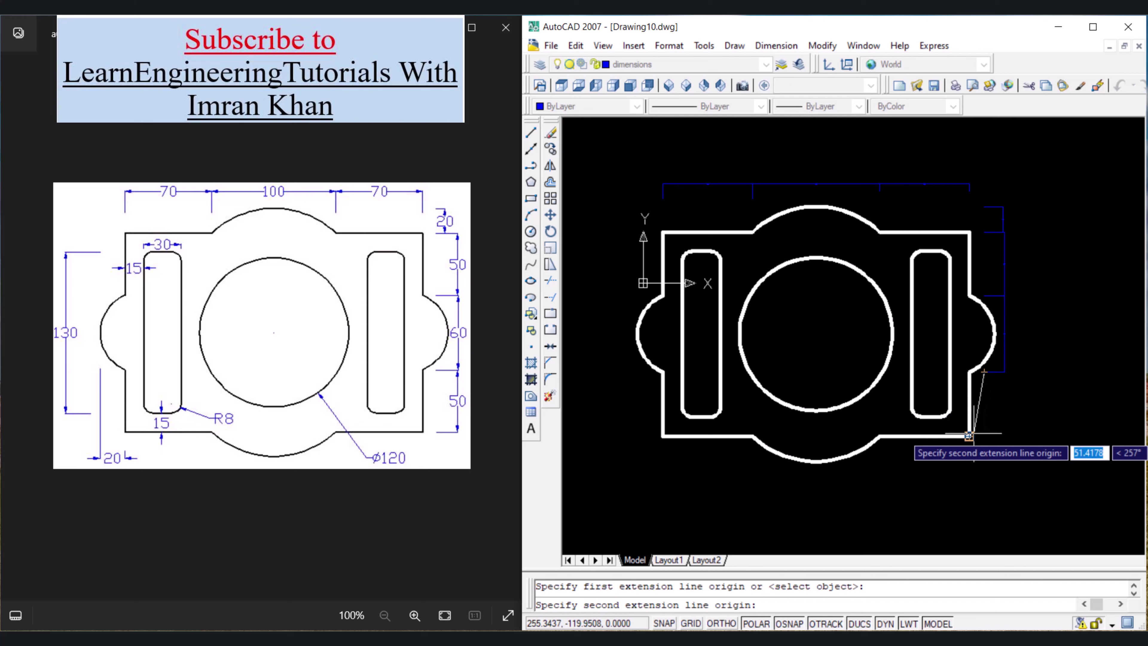
left_click(987, 429)
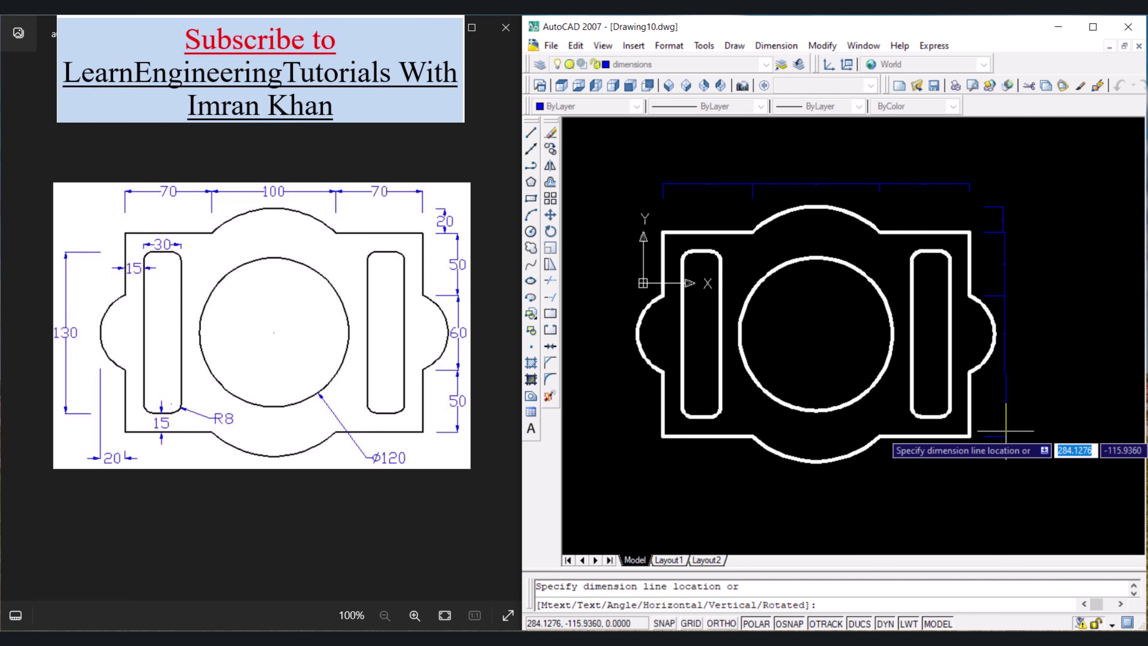
left_click(1005, 431)
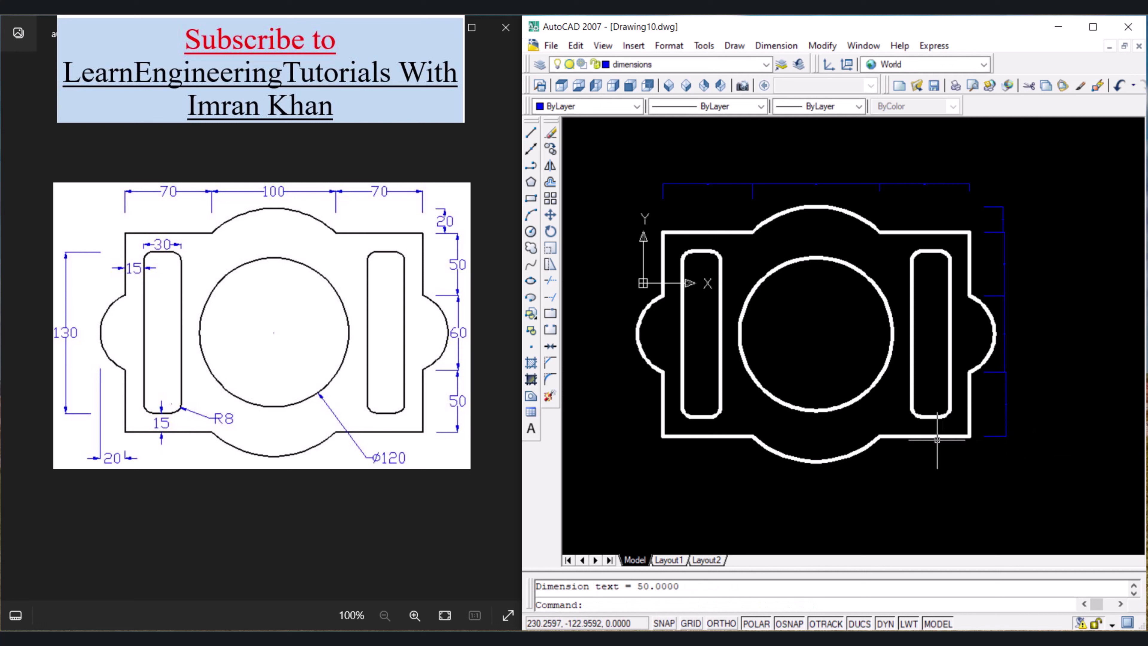
Add a vertical linear dimension between the left slot's lower edge and the plate's bottom edge.
key("Return")
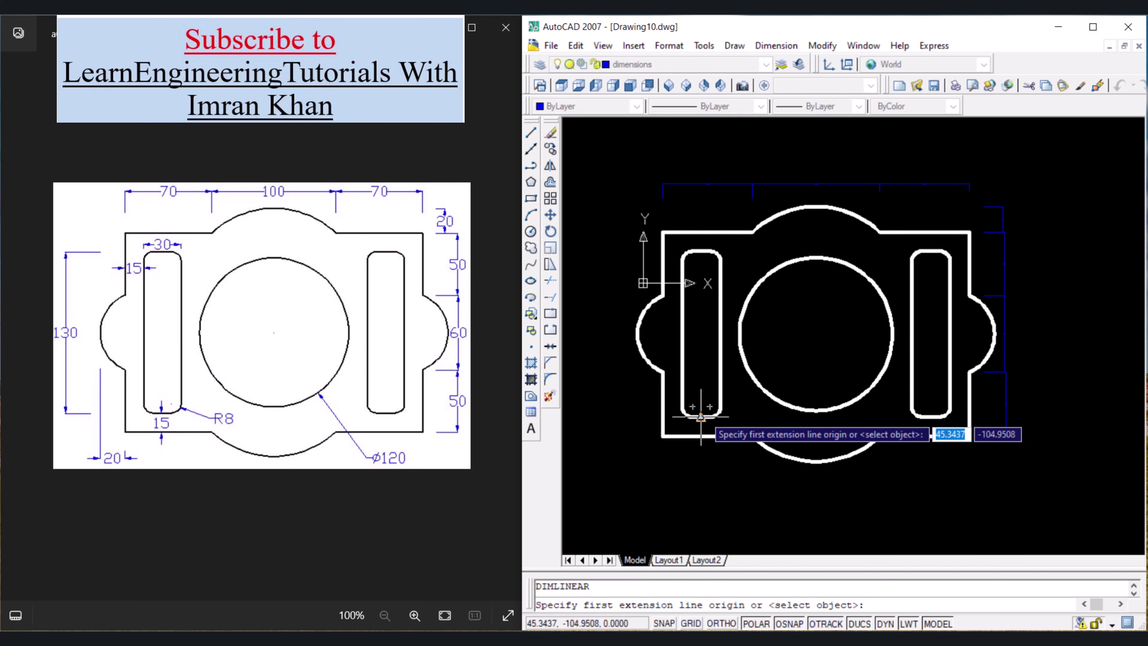
left_click(692, 415)
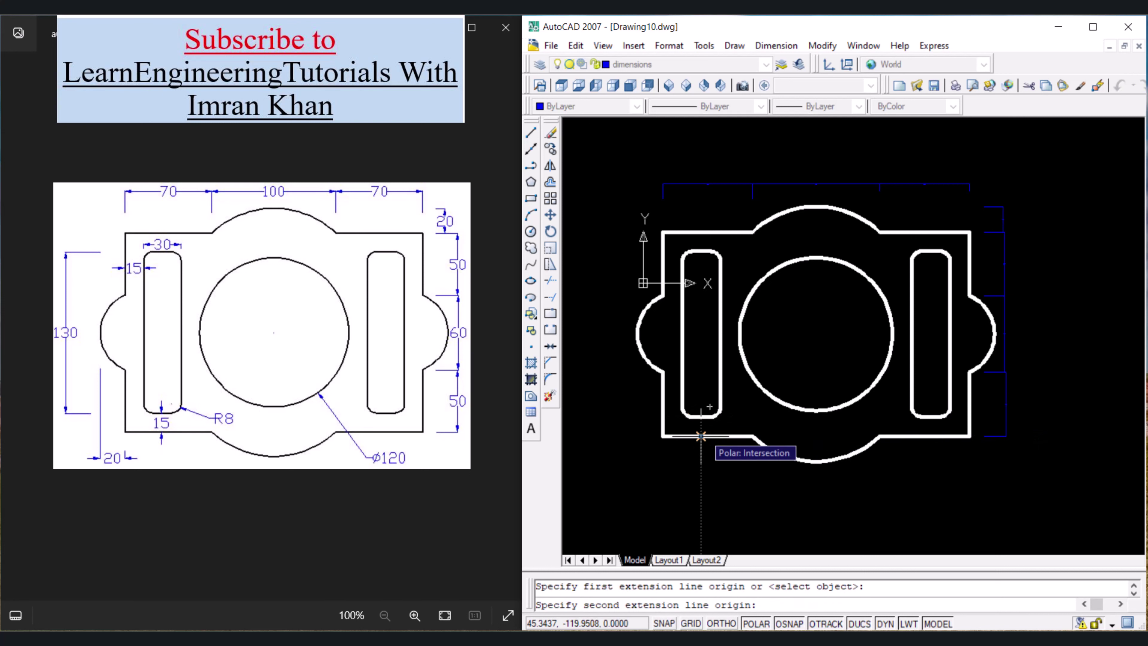
left_click(700, 436)
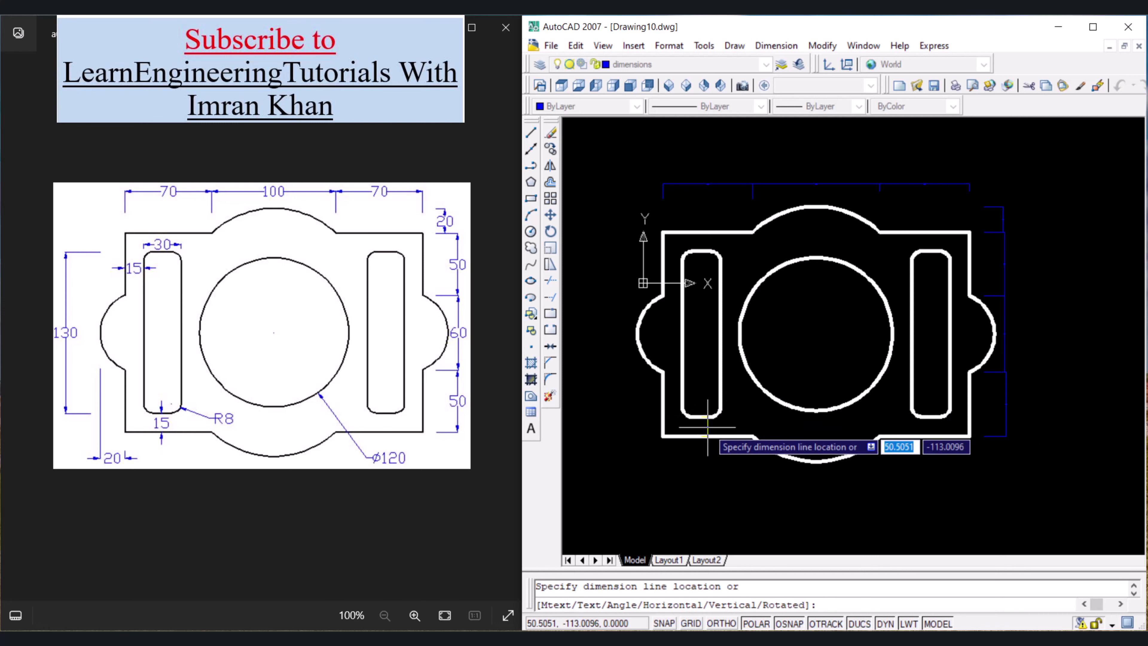
left_click(705, 435)
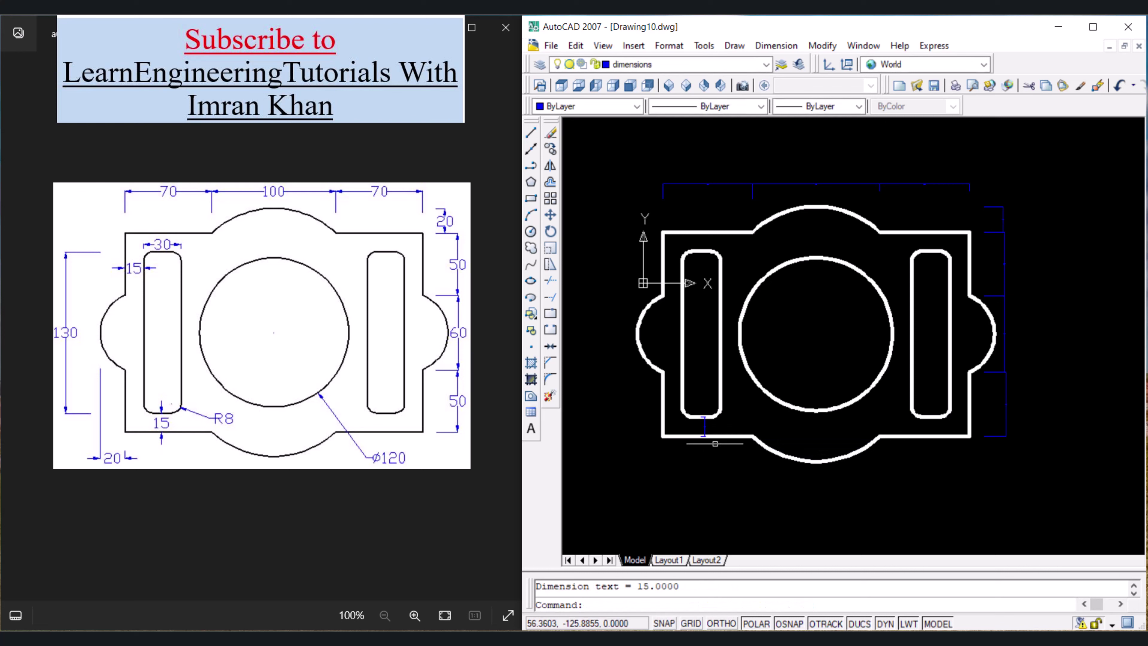
Add a horizontal linear dimension between the plate's left edge and the left slot's near side, above the side lobe.
scroll(662, 271, "up", 6)
key("Return")
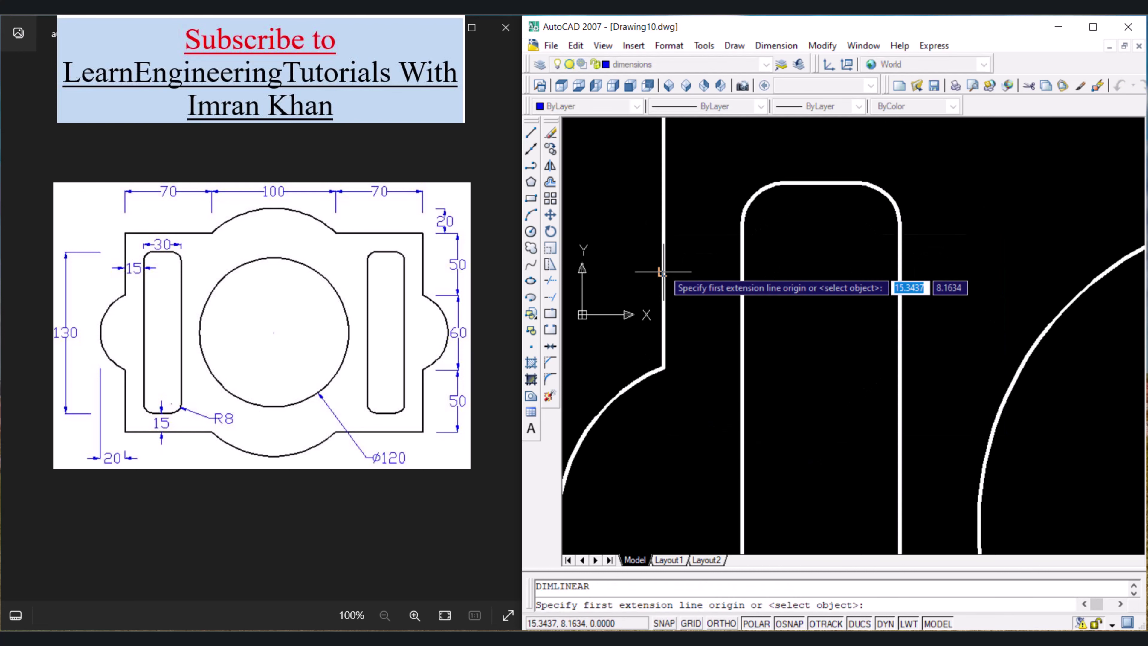
left_click(662, 272)
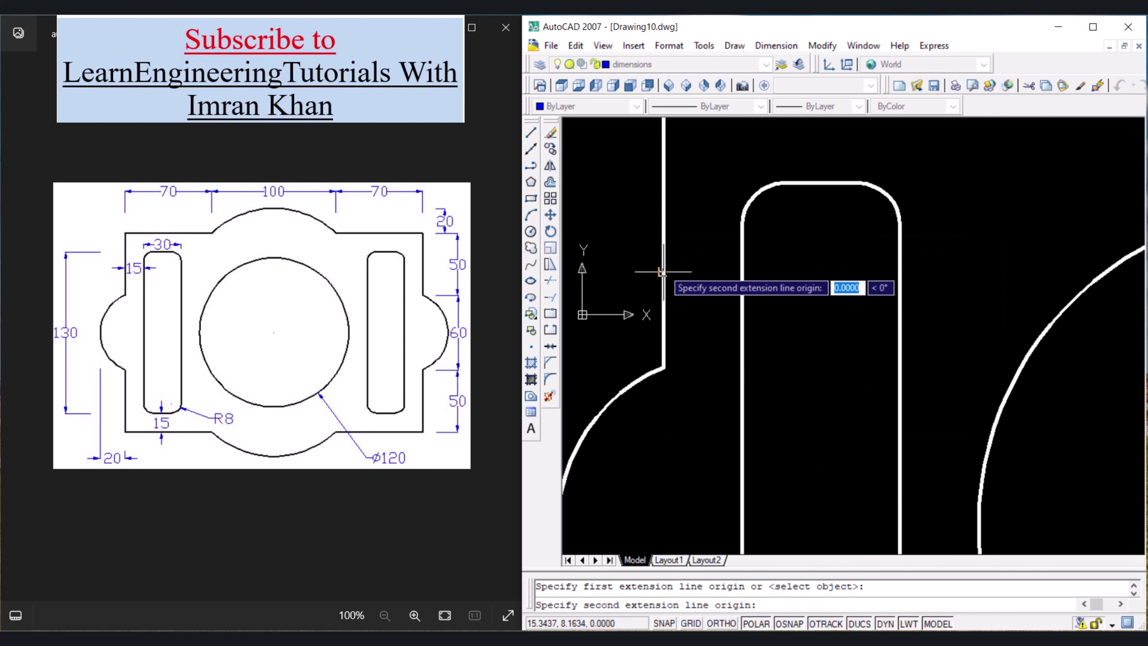
left_click(740, 272)
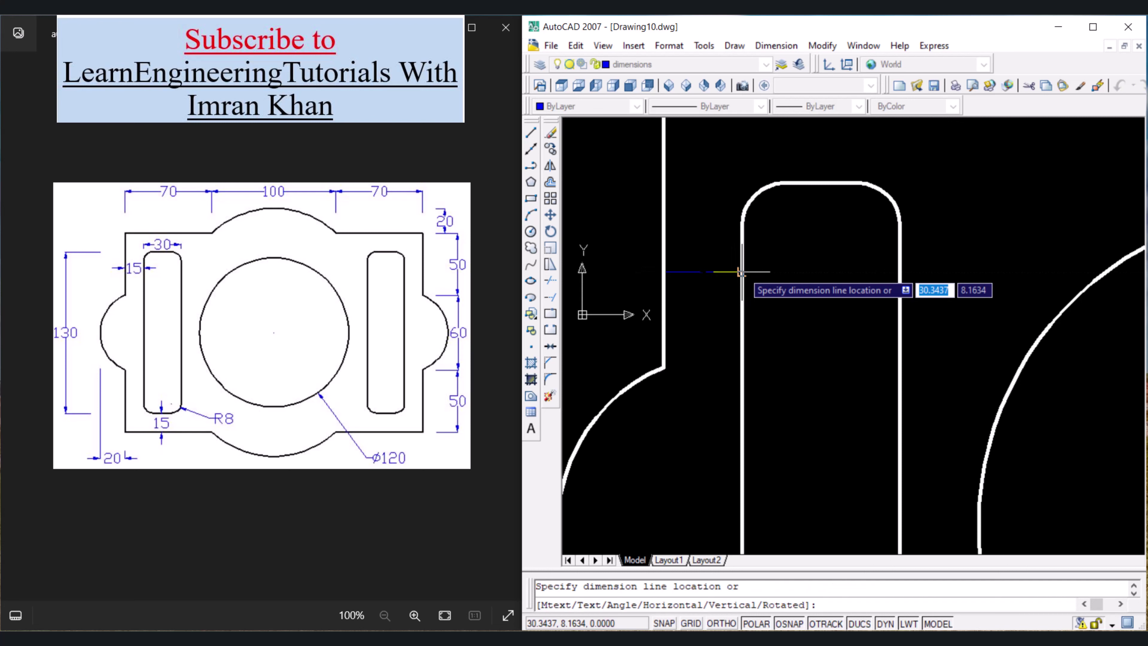
left_click(742, 271)
scroll(705, 305, "down", 3)
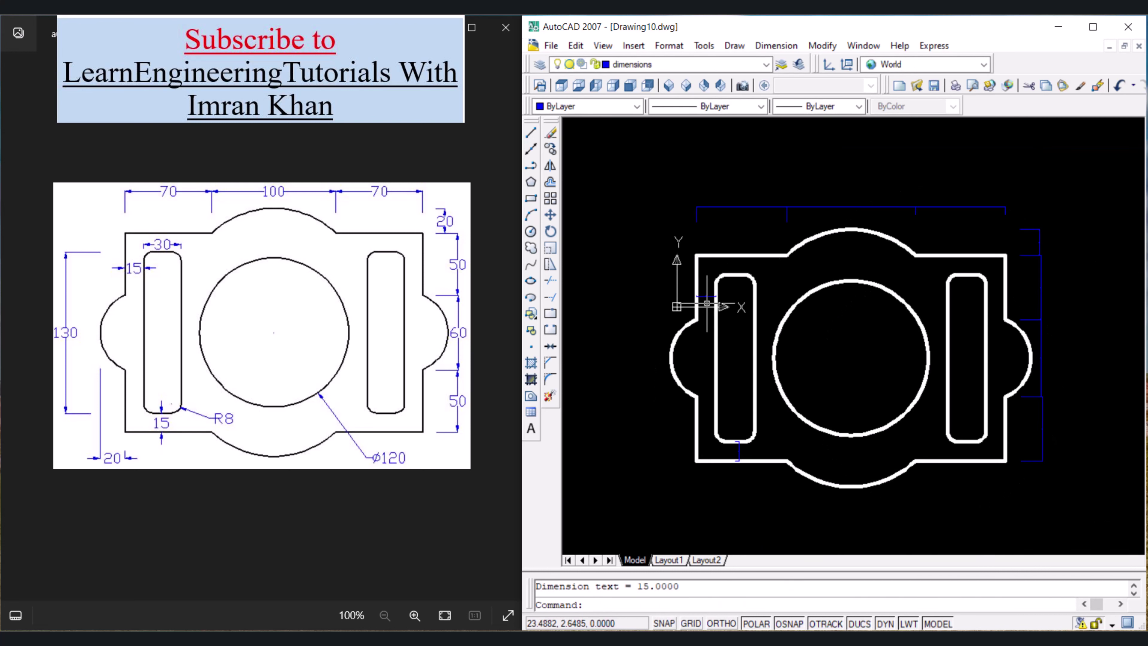
Add a vertical linear dimension for the left slot's full height, placed outside the plate to its left.
key("Return")
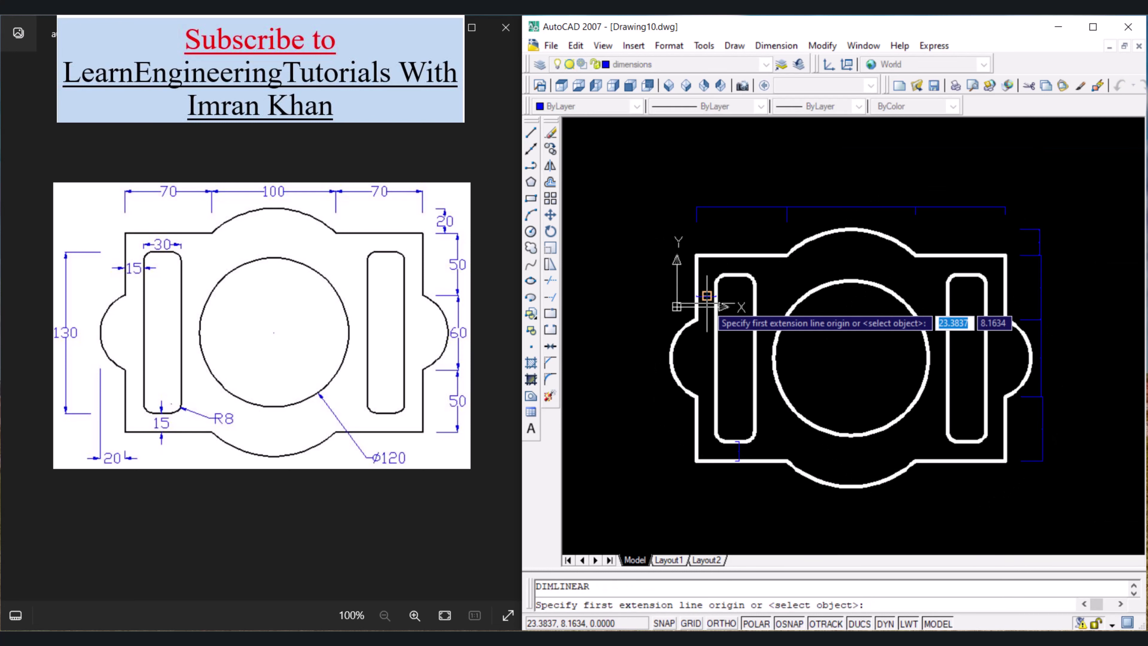
left_click(654, 275)
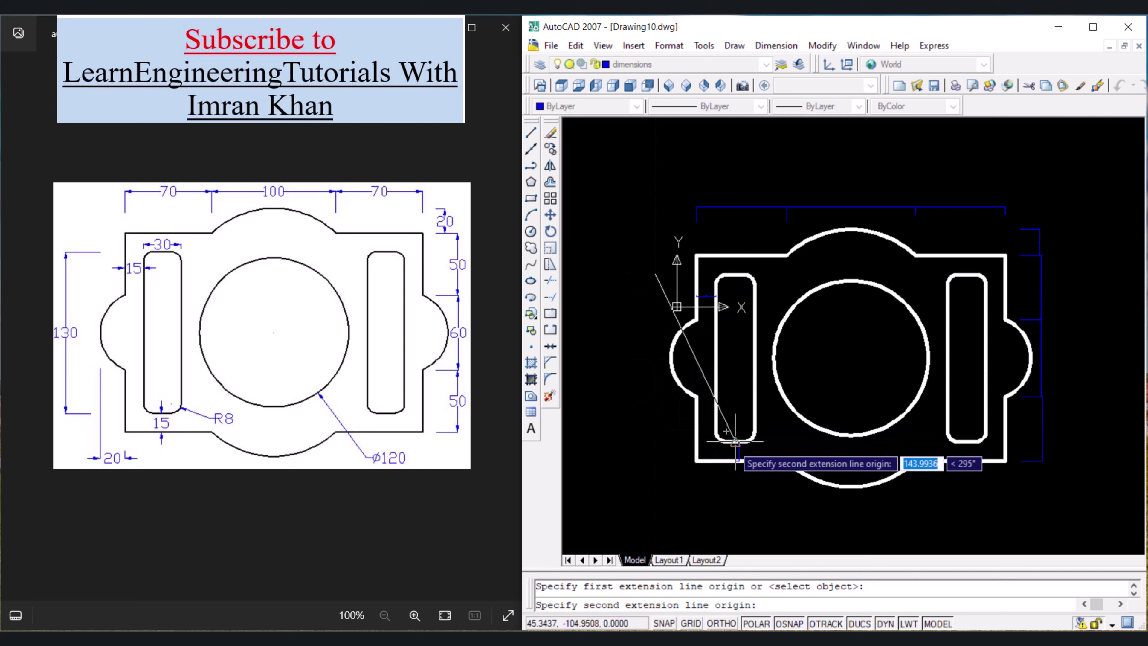
left_click(654, 442)
left_click(625, 441)
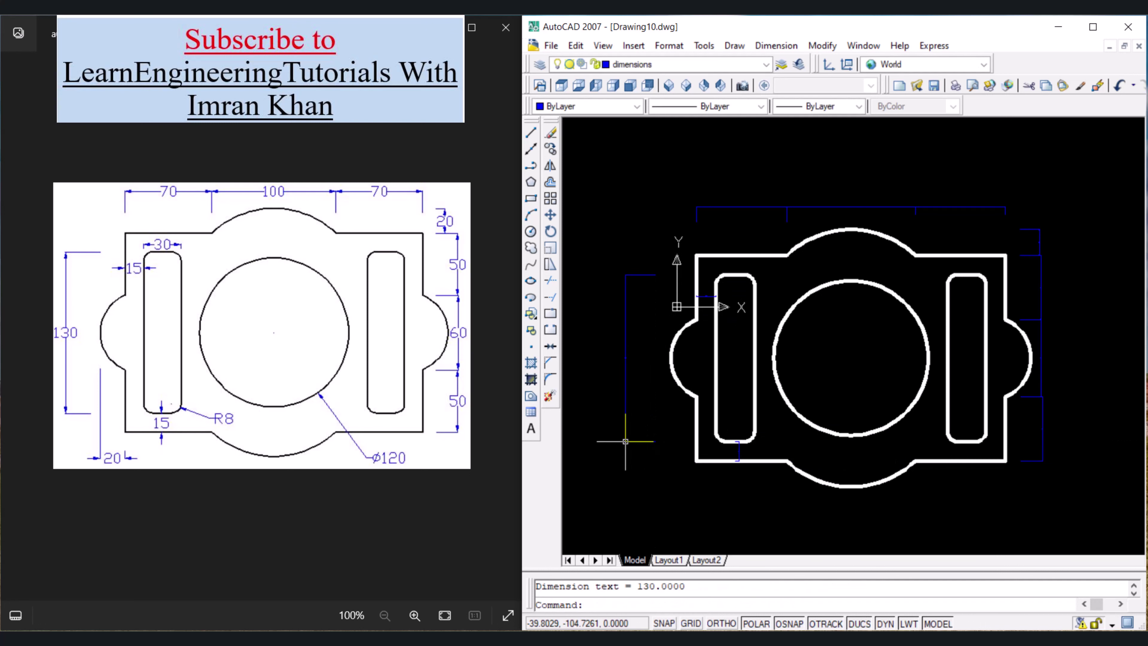
Add a horizontal linear dimension below the plate for the left lobe's projection beyond the plate's left edge.
key("Return")
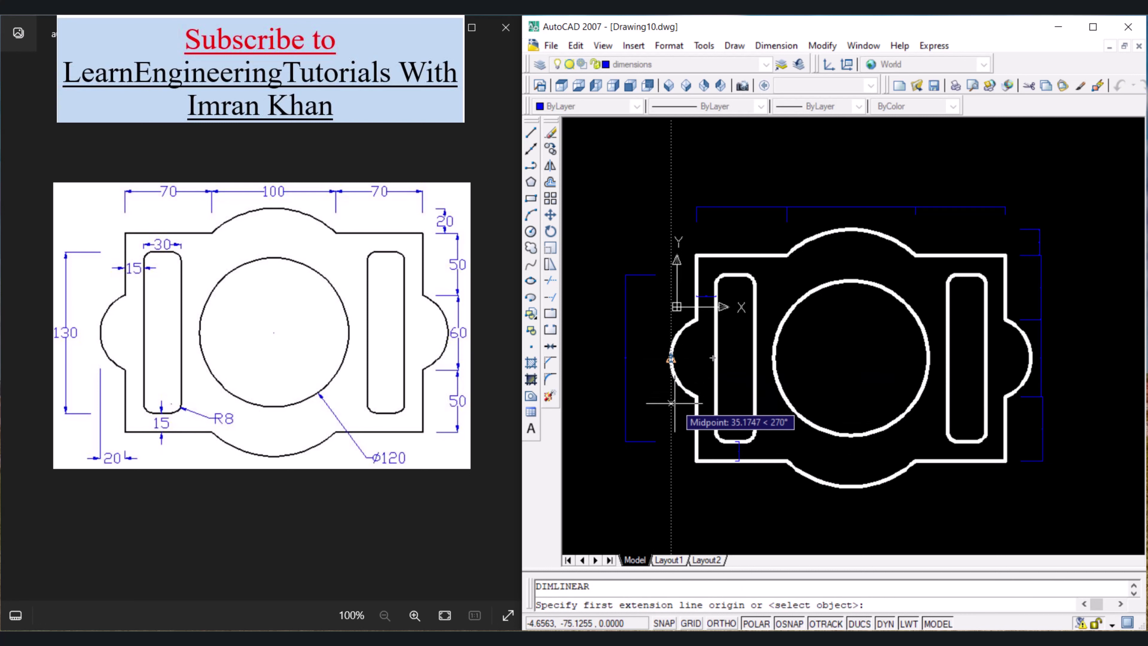
left_click(671, 477)
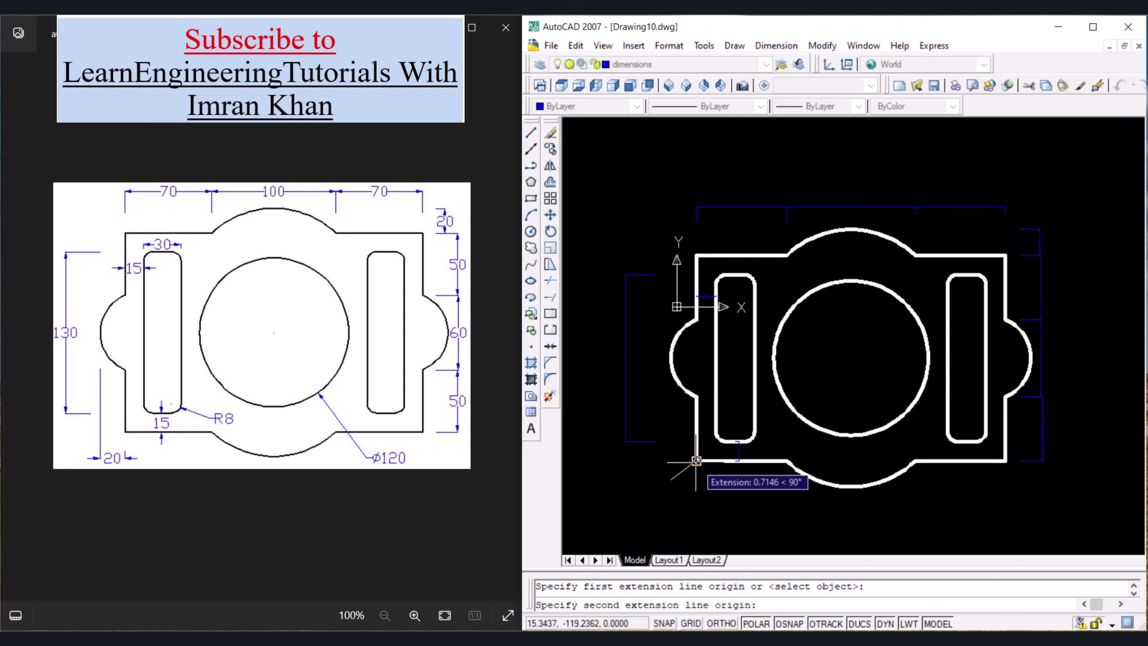
left_click(695, 480)
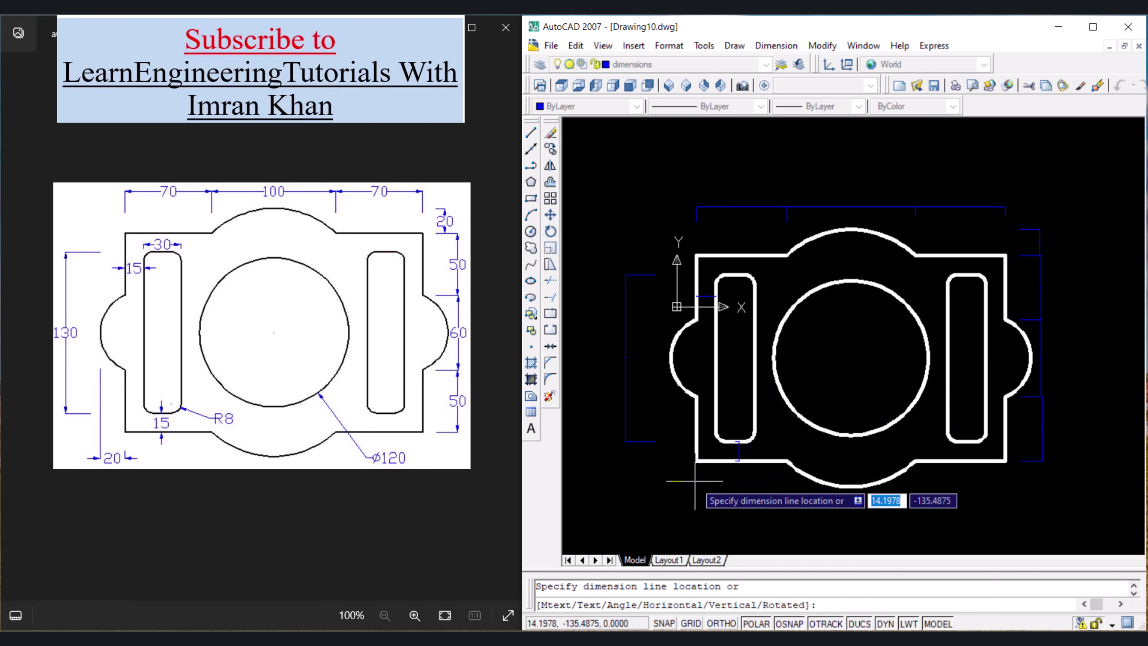
left_click(694, 480)
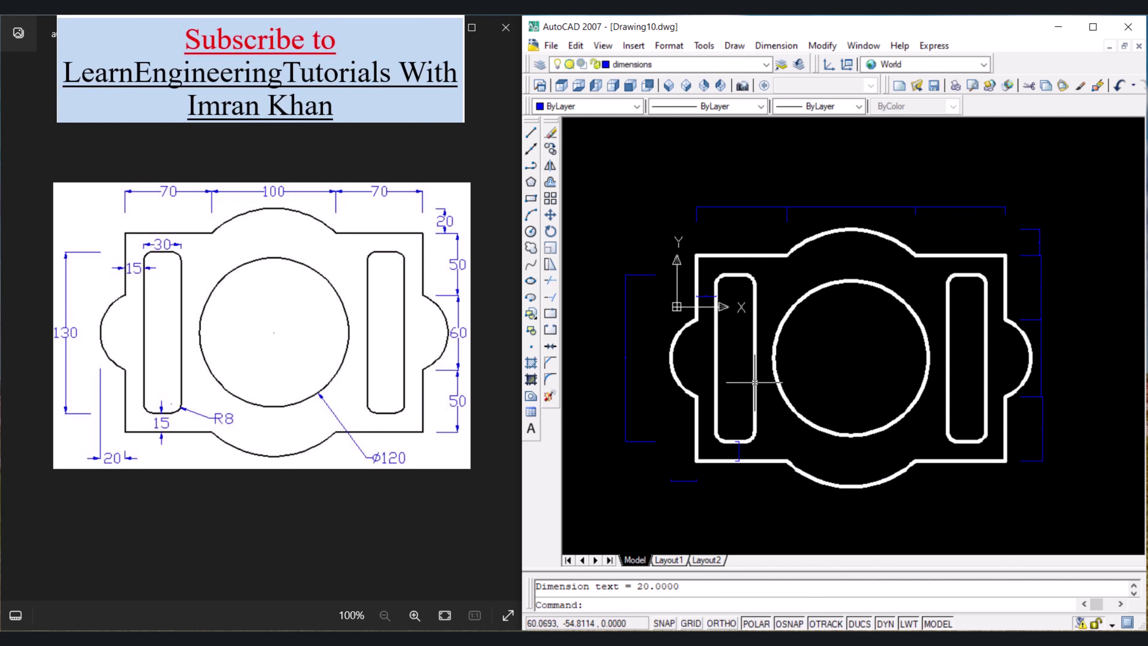
Add a radius dimension to the left slot's lower-right rounded corner, placing its text outside the slot toward the central circle.
left_click(778, 44)
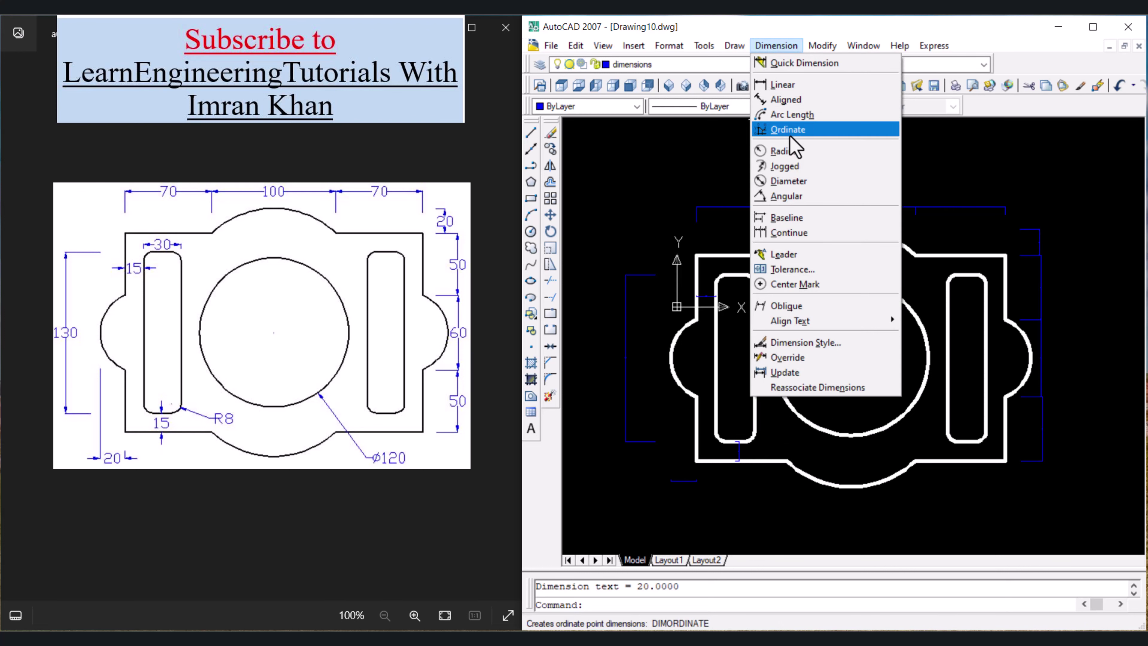
left_click(790, 149)
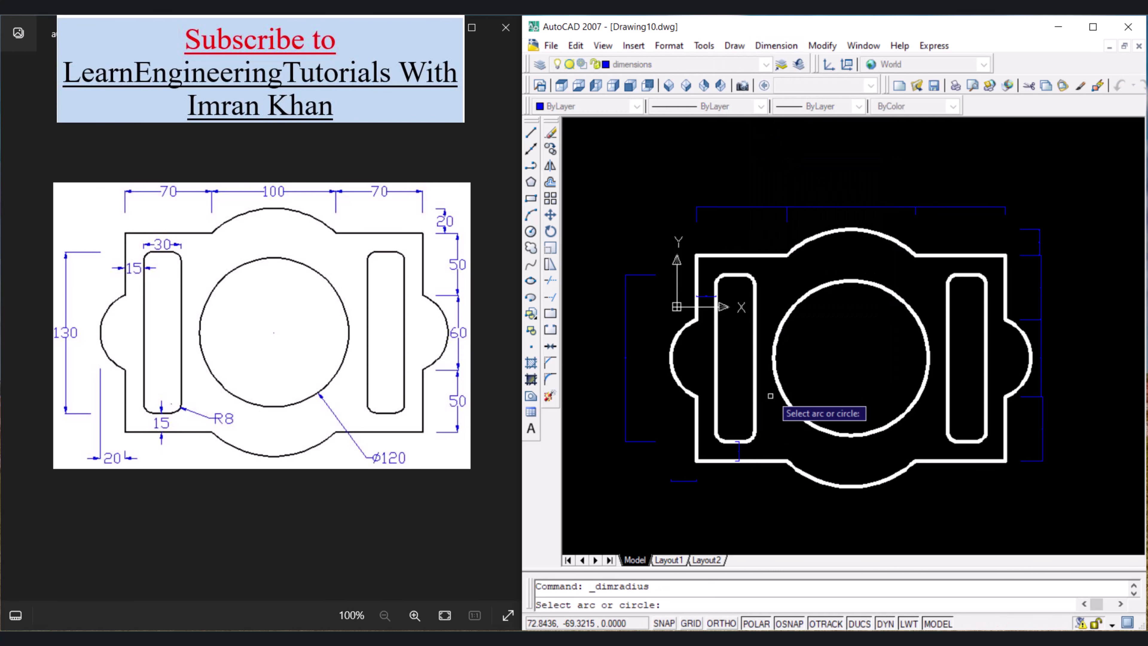
left_click(753, 437)
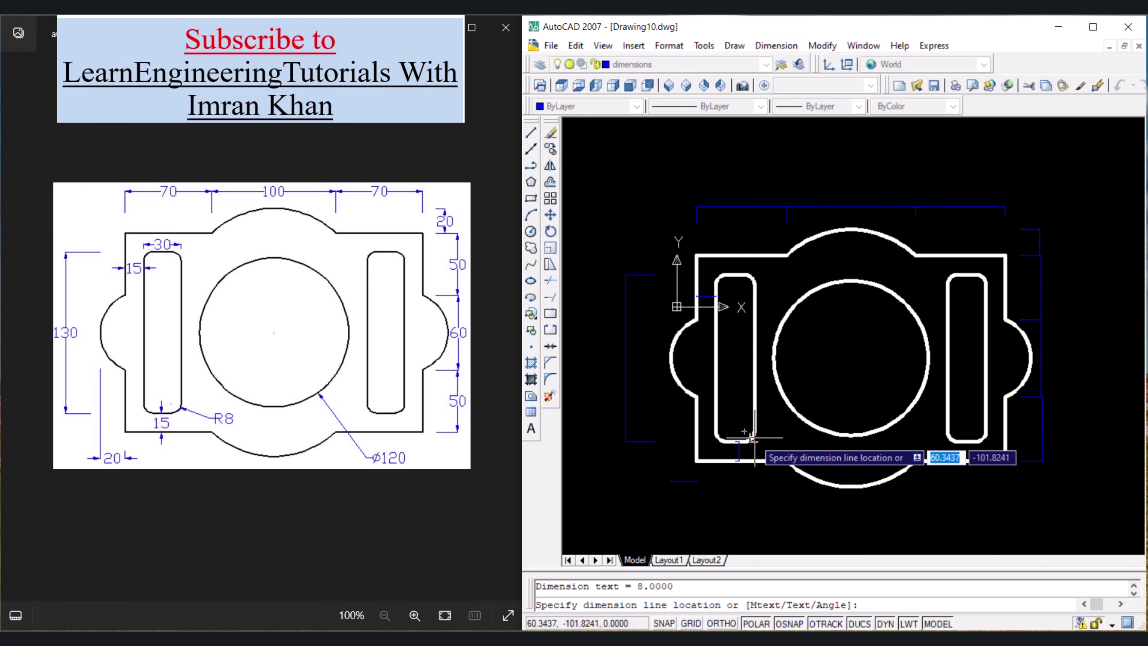
left_click(781, 442)
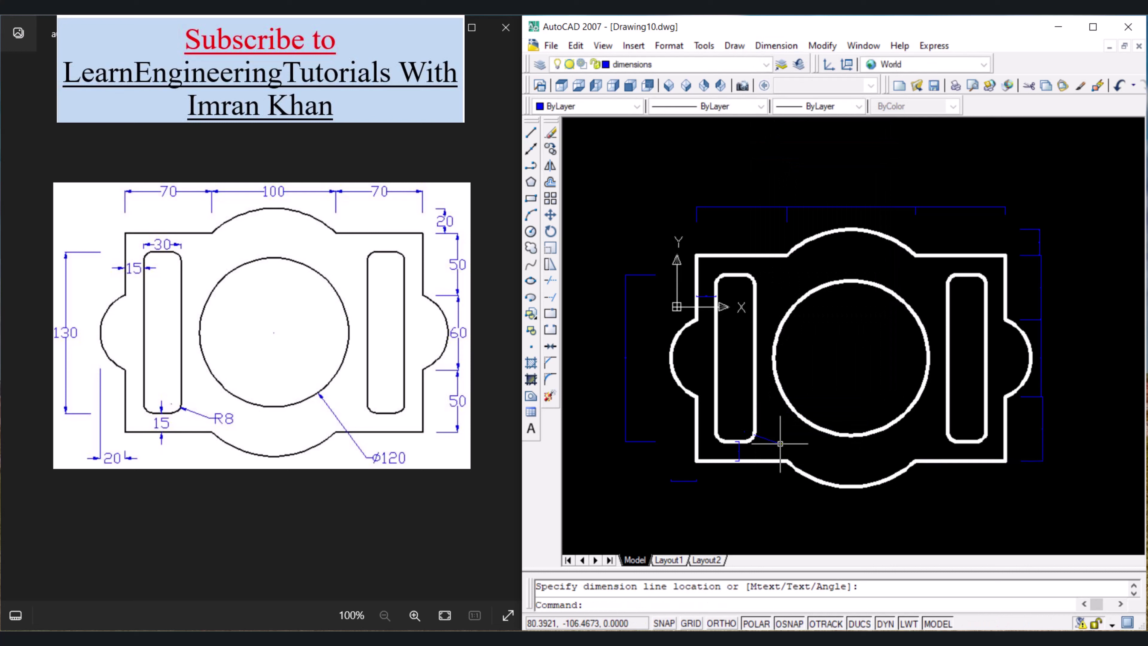
Add a diameter dimension to the central circle, with its leader running down to the lower right outside the plate.
left_click(769, 48)
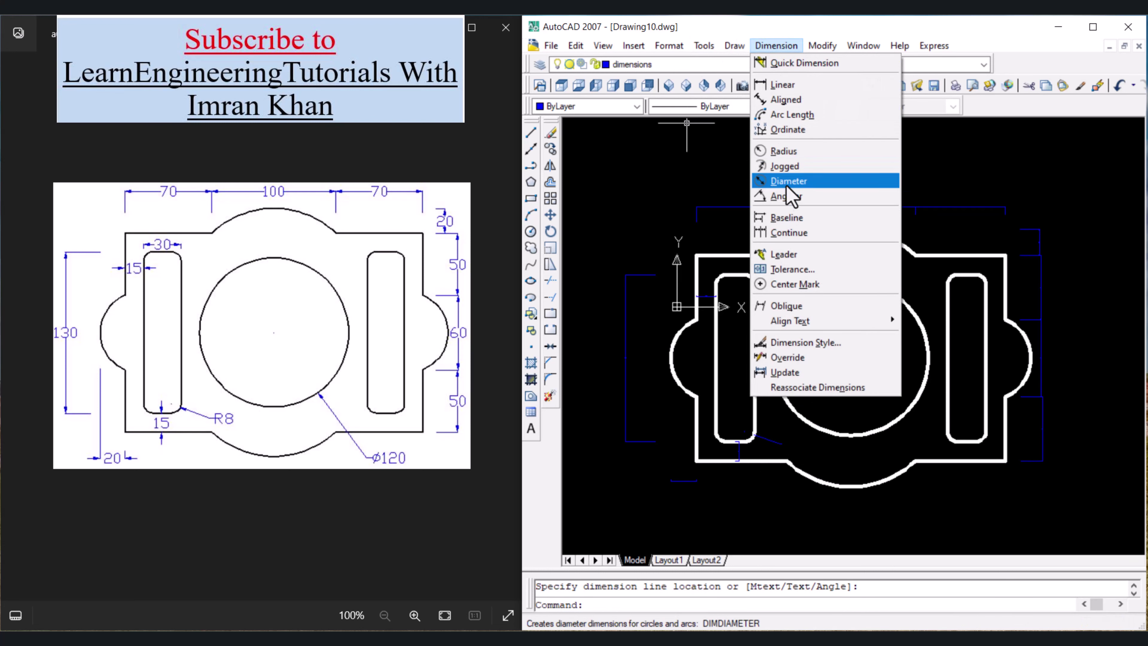
left_click(788, 181)
left_click(885, 429)
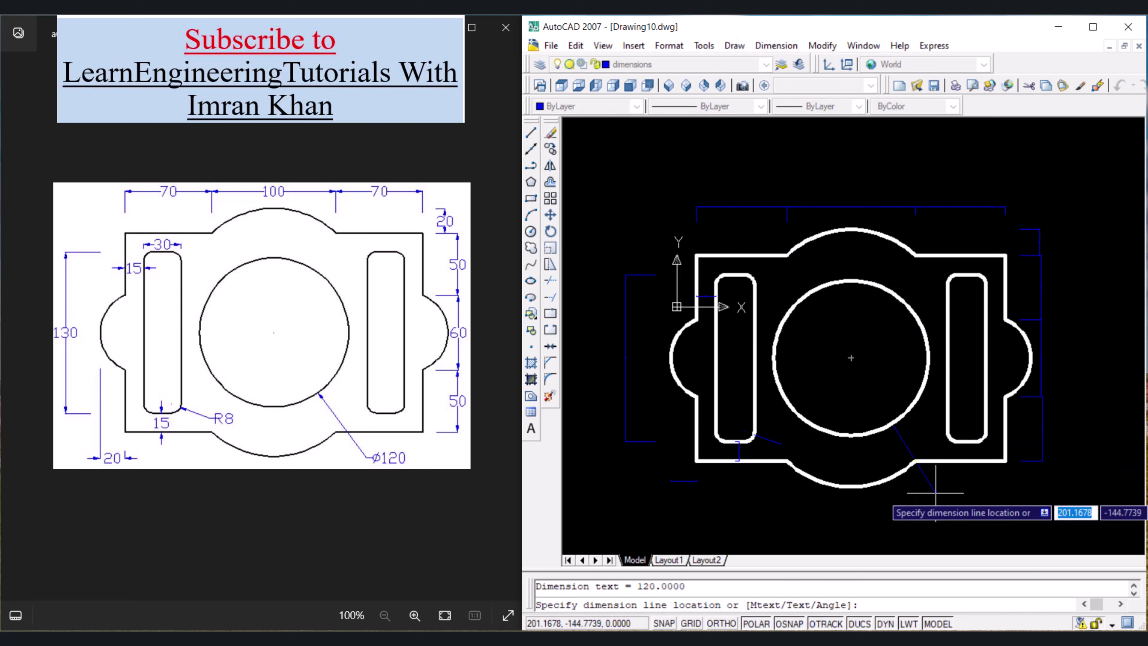
left_click(950, 489)
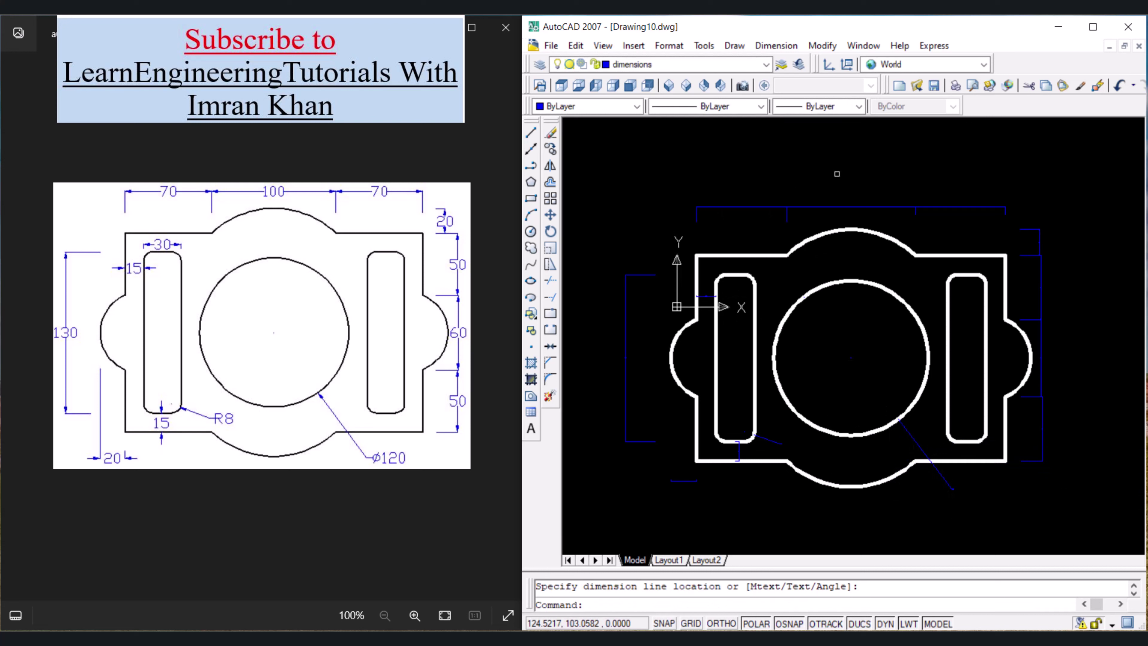
Modify the Standard dimension style to use arrow size 4 and text height 6, and change the text offset from the dimension line.
left_click(789, 49)
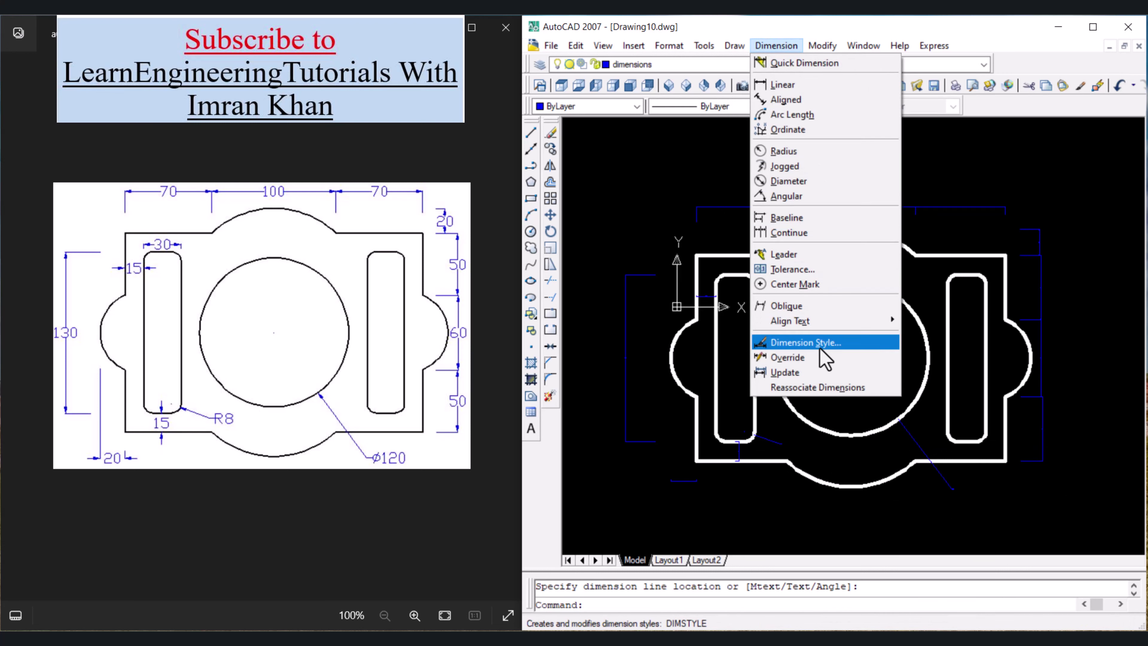
left_click(809, 342)
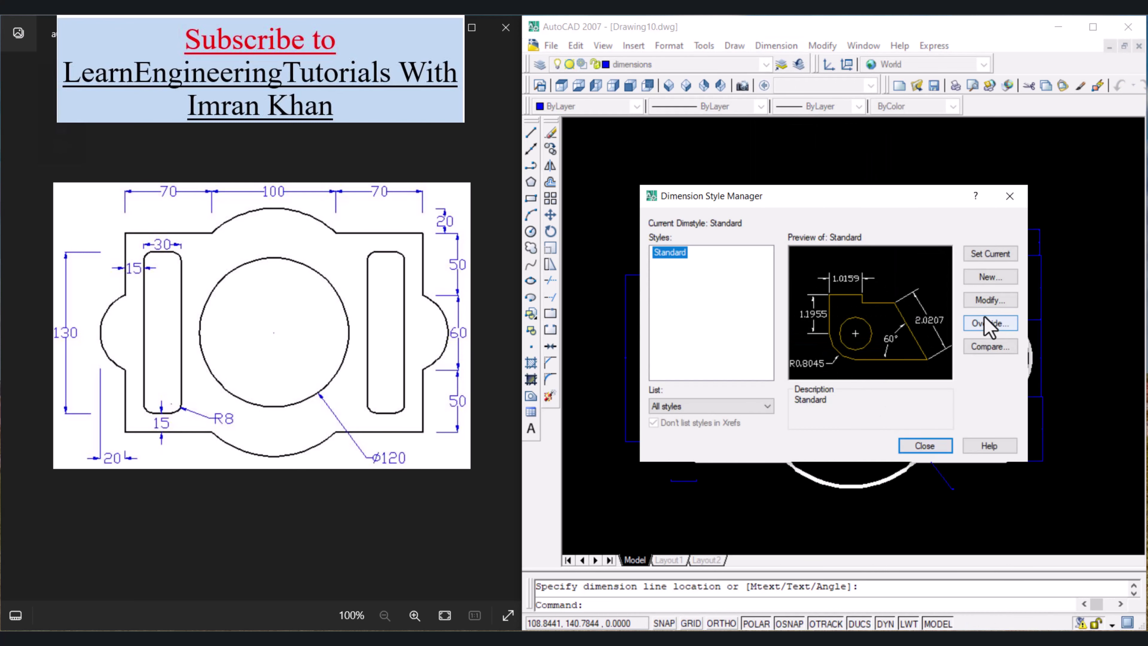
left_click(990, 301)
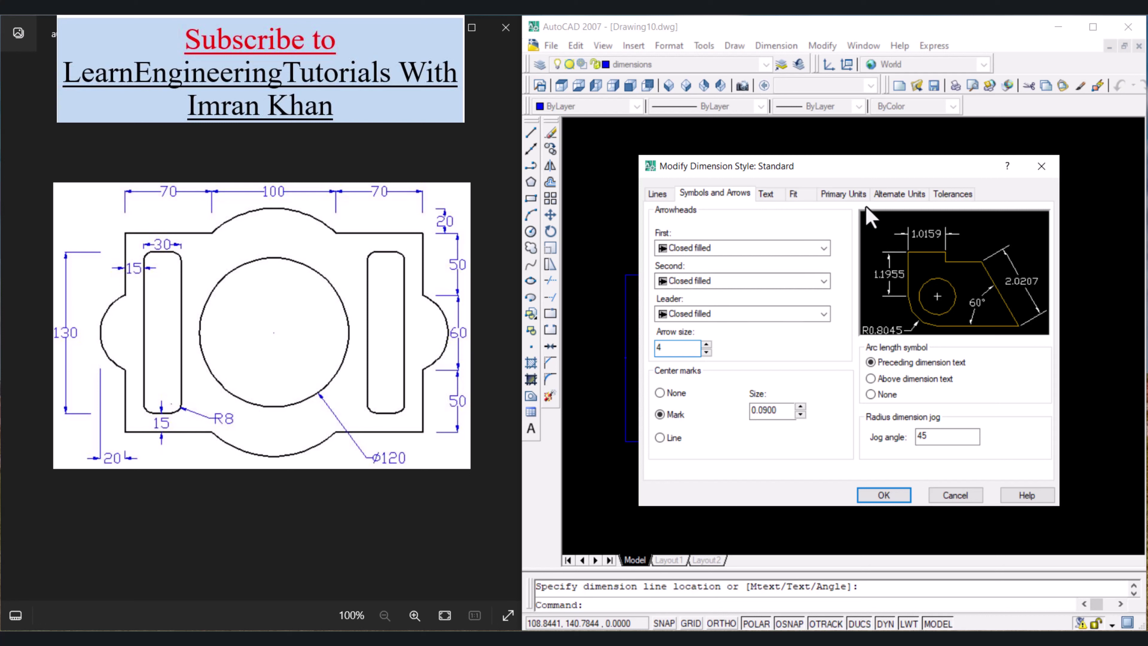
left_click(769, 194)
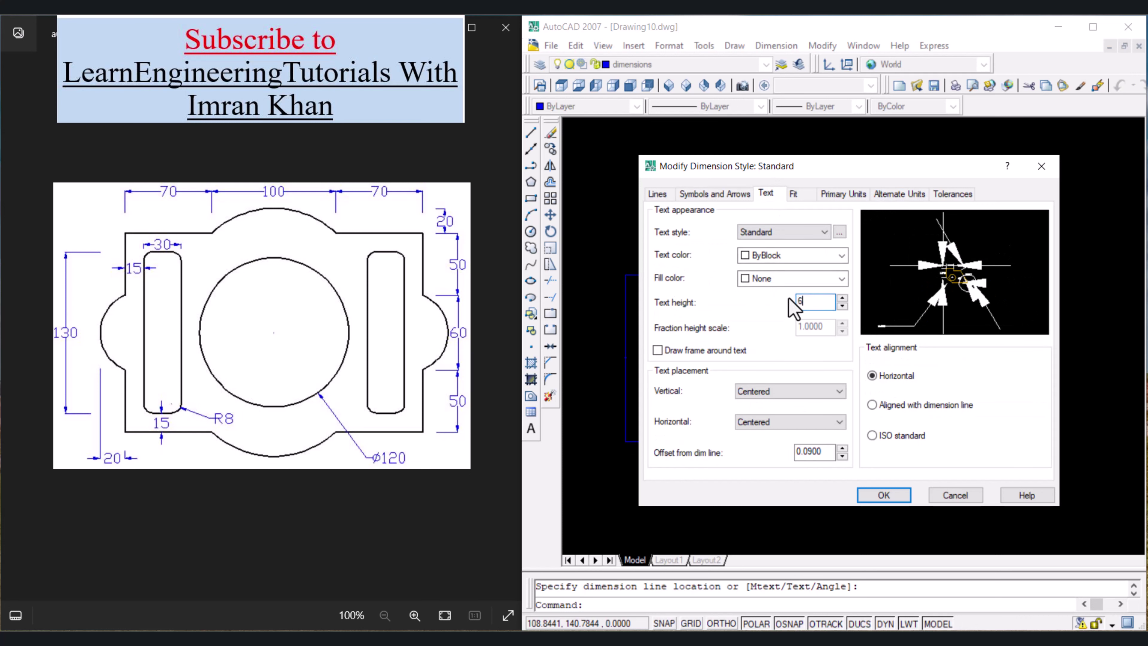
double_click(812, 452)
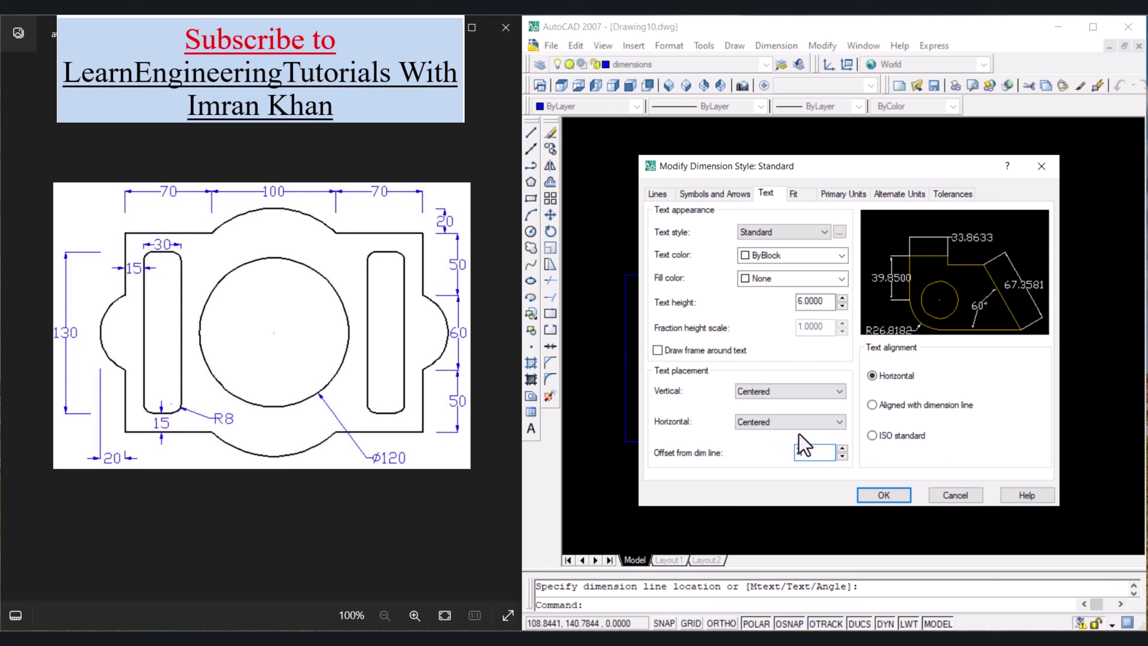
Set the dimension style's linear precision to 0 decimal places and apply the style changes to the drawing.
left_click(843, 194)
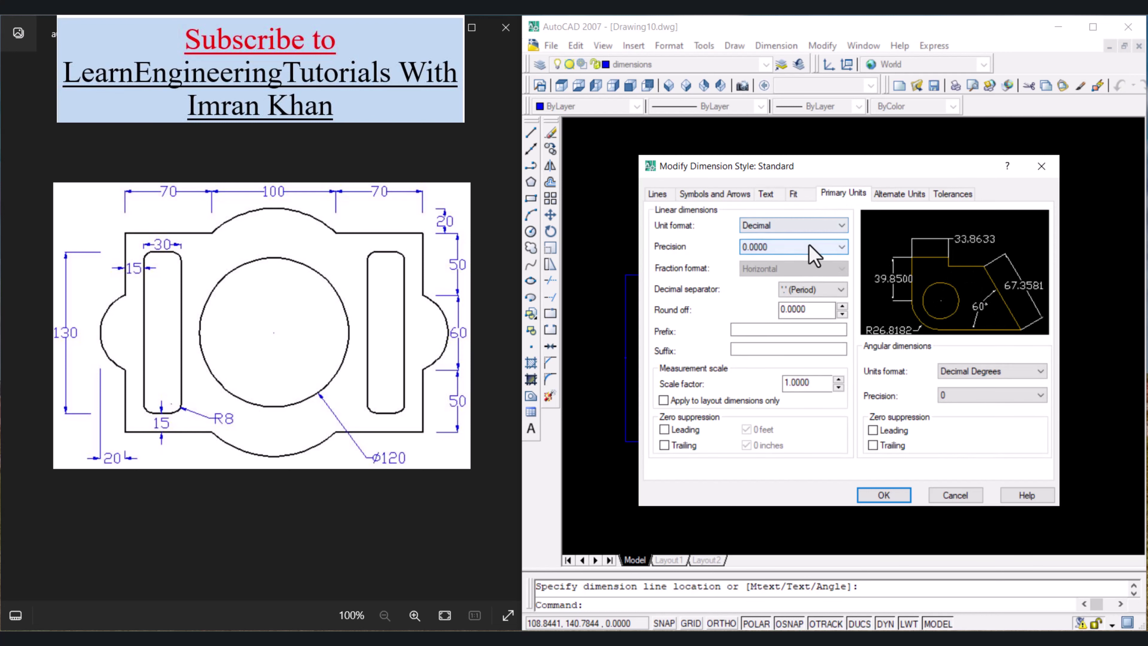
left_click(809, 245)
left_click(796, 260)
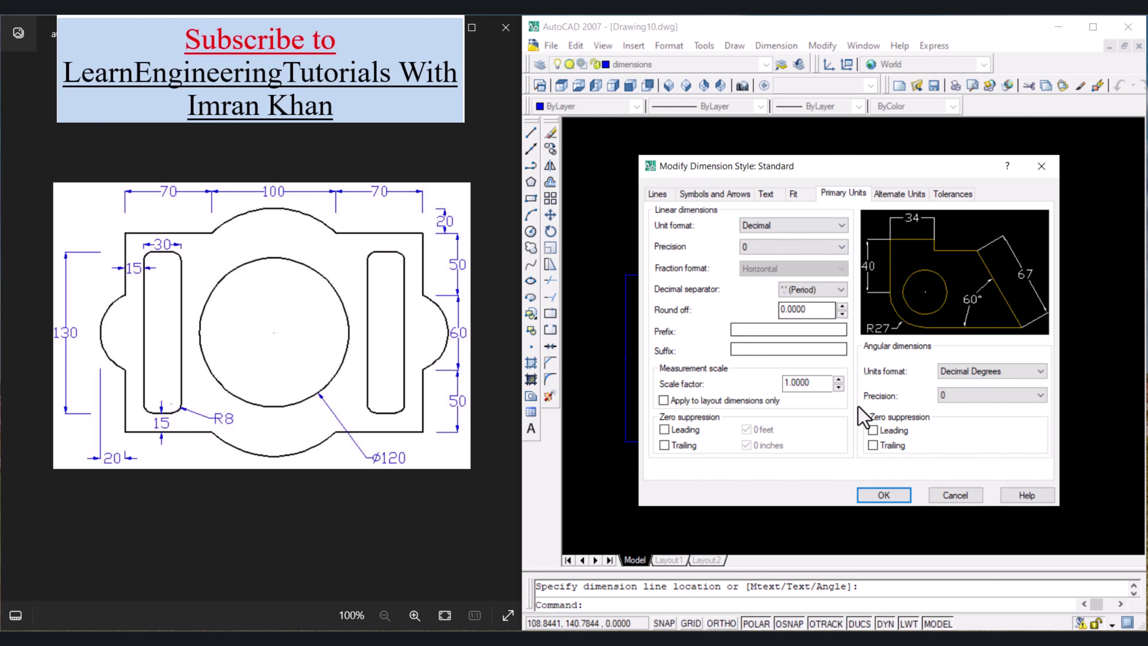
left_click(884, 494)
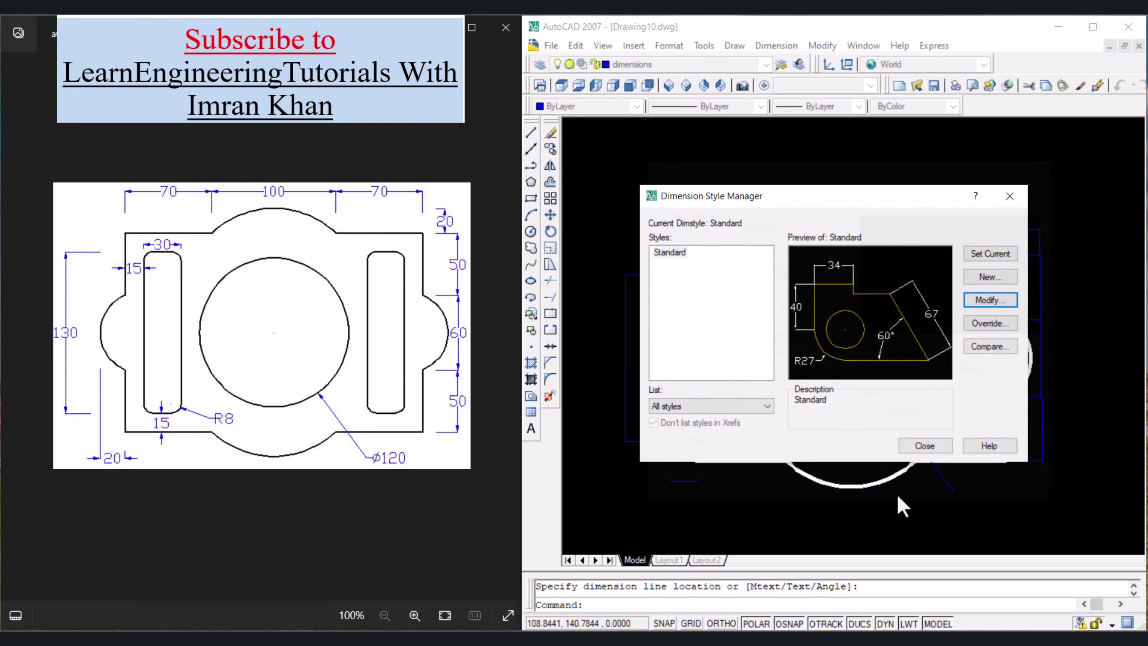
left_click(923, 446)
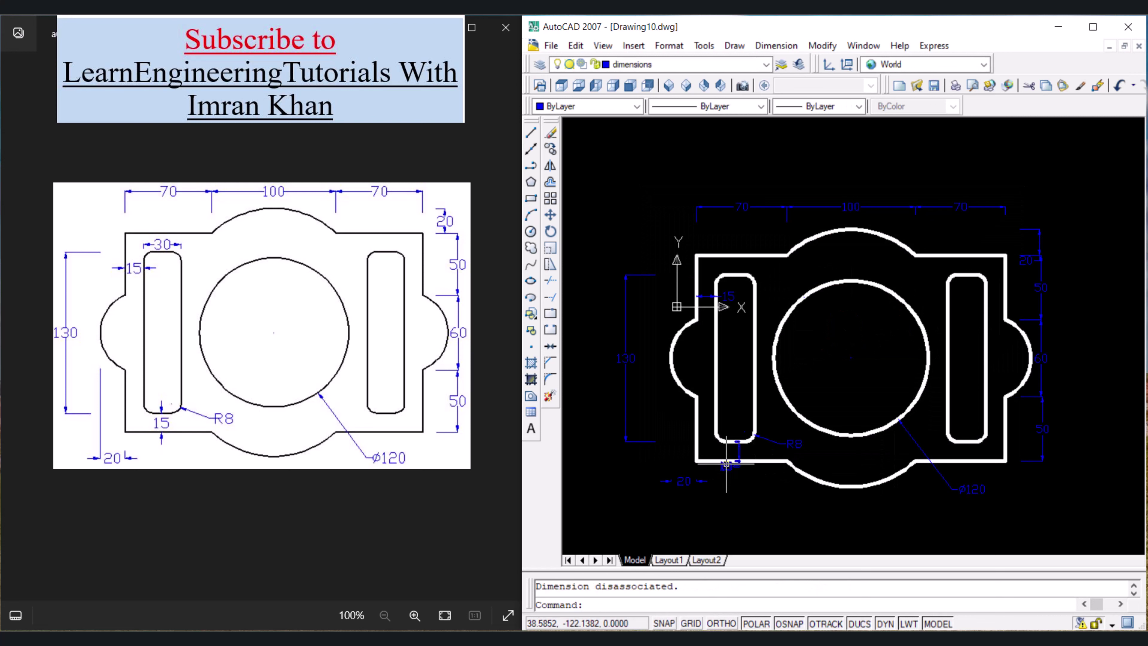
Move the text of the vertical 15 dimension below the left slot so it sits centred between the slot and the plate's bottom edge.
scroll(726, 463, "up", 3)
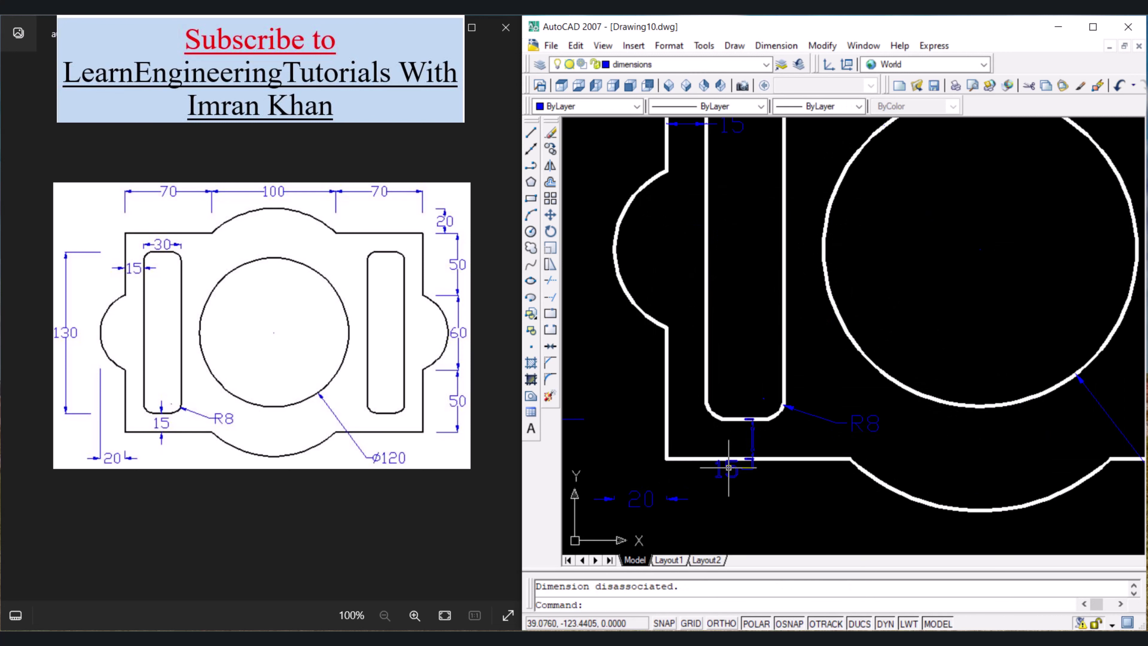
left_click(727, 468)
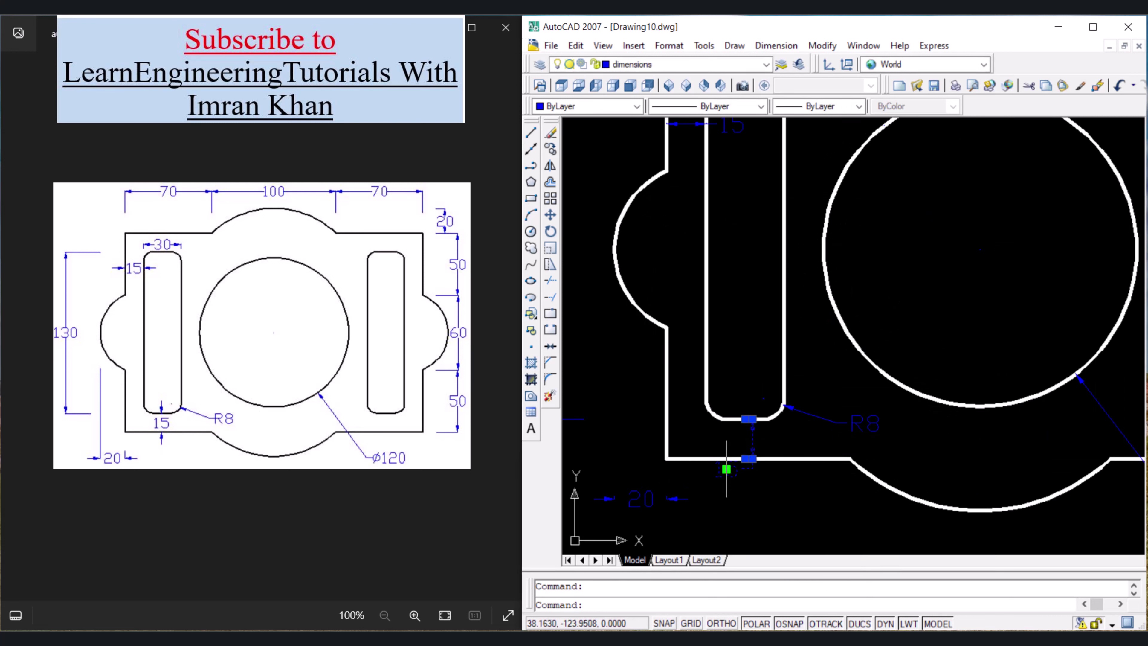
left_click(726, 469)
left_click(726, 438)
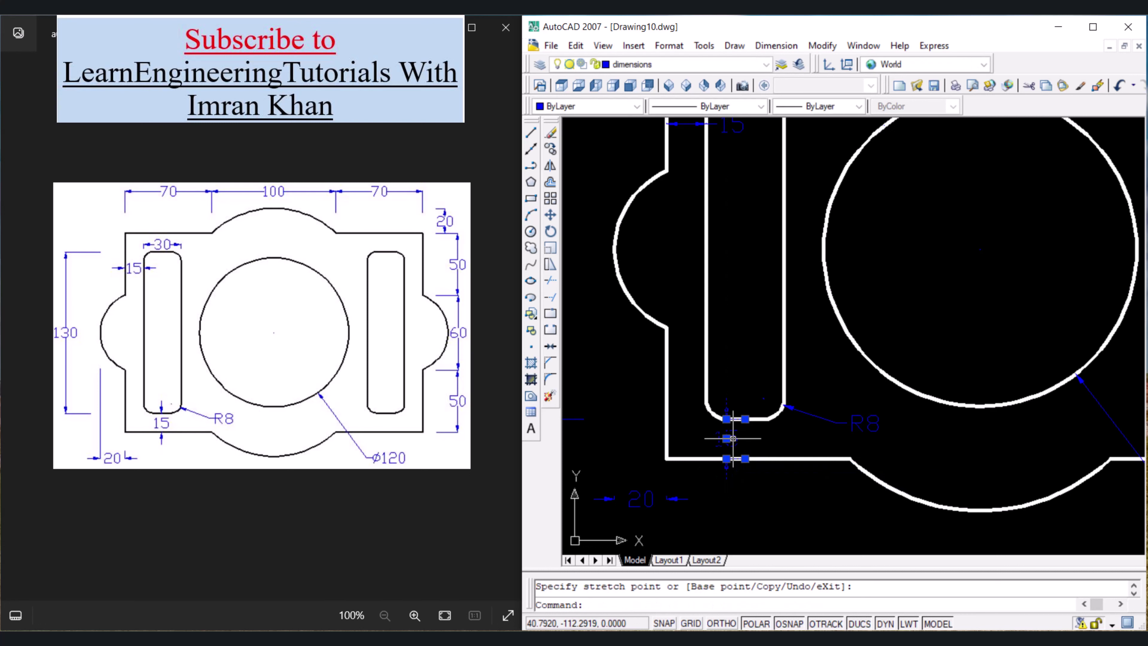
left_click(726, 438)
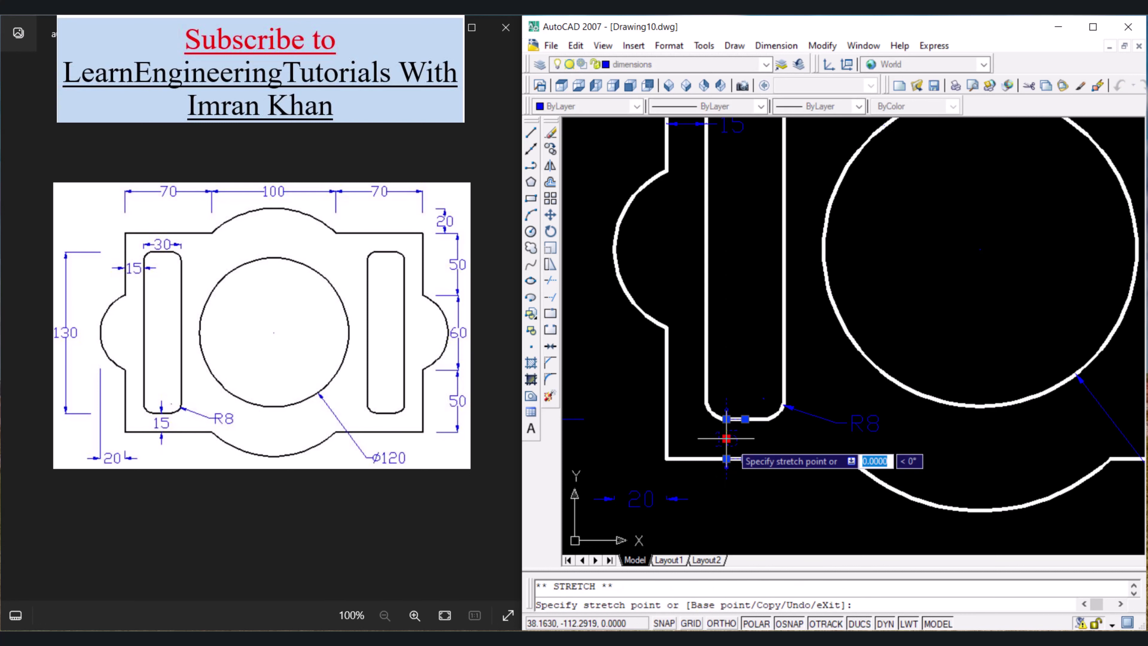
left_click(745, 438)
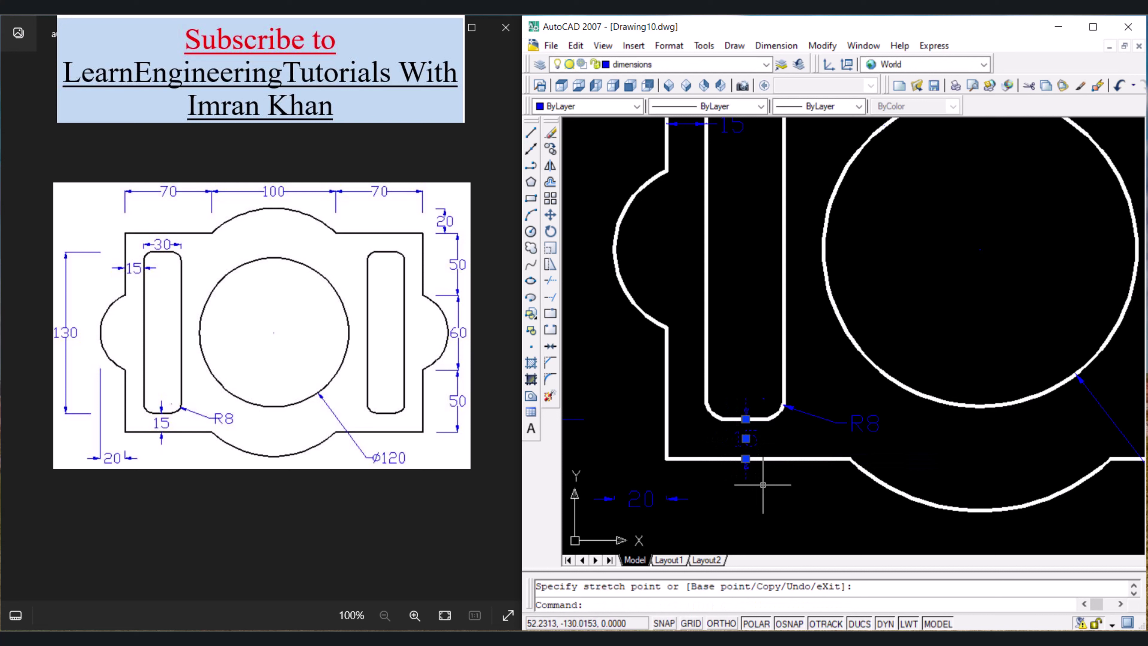
key("Escape")
Centre the upper-right 20 dimension's text between its extension lines and align its dimension line with the 50 dimension below it.
scroll(761, 470, "down", 4)
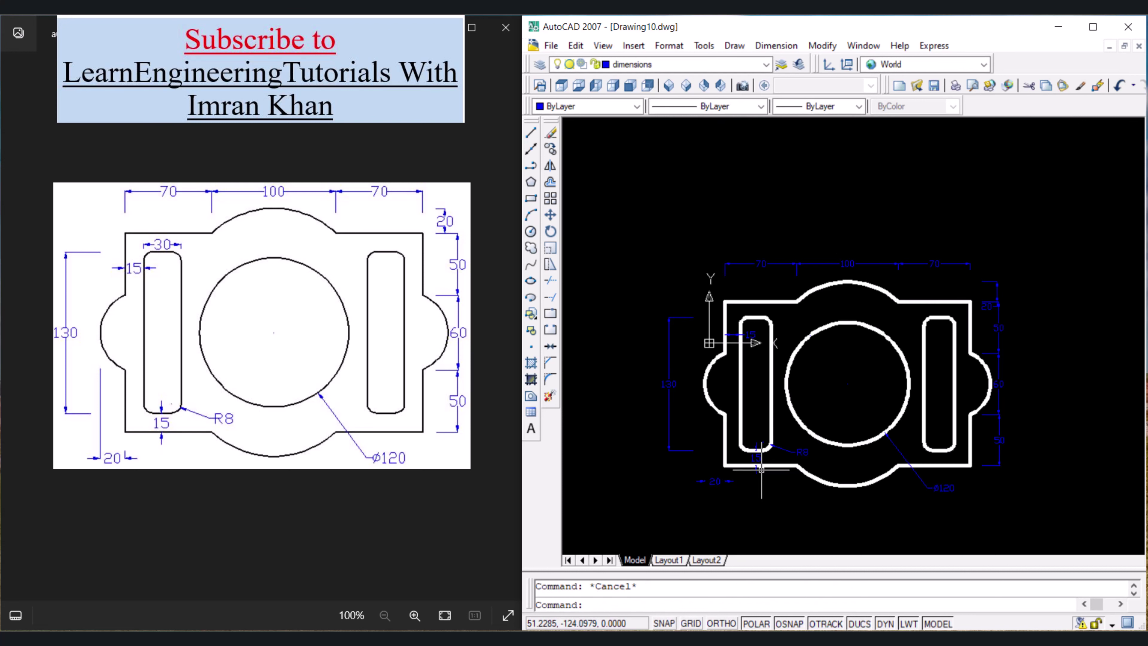
left_click(987, 305)
scroll(986, 306, "up", 5)
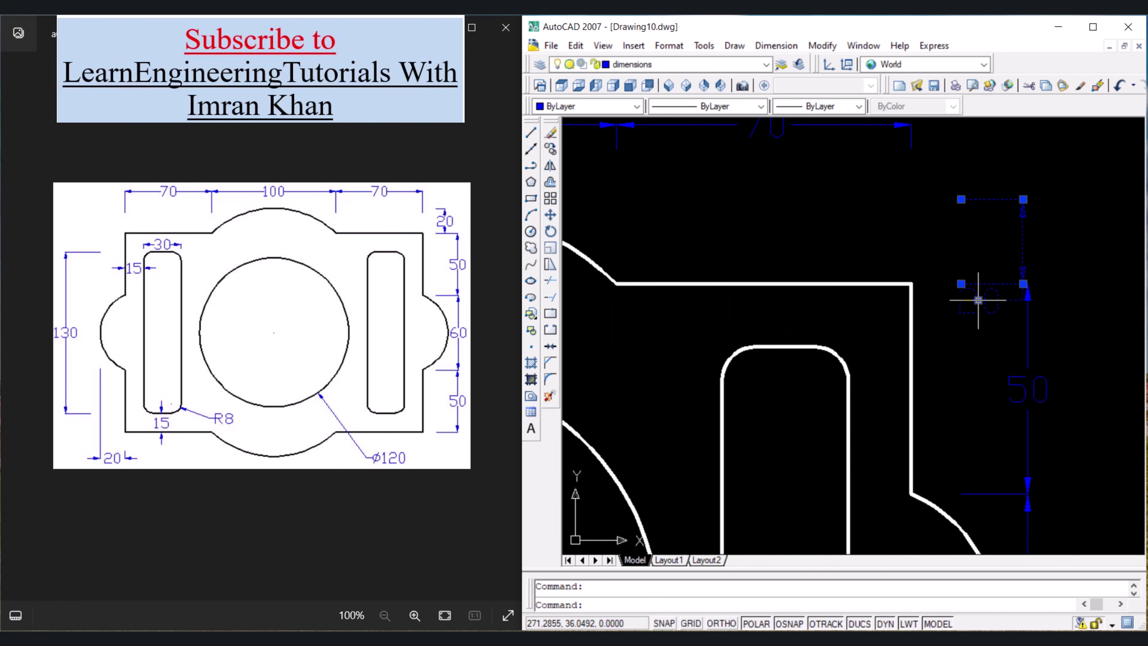
left_click(978, 300)
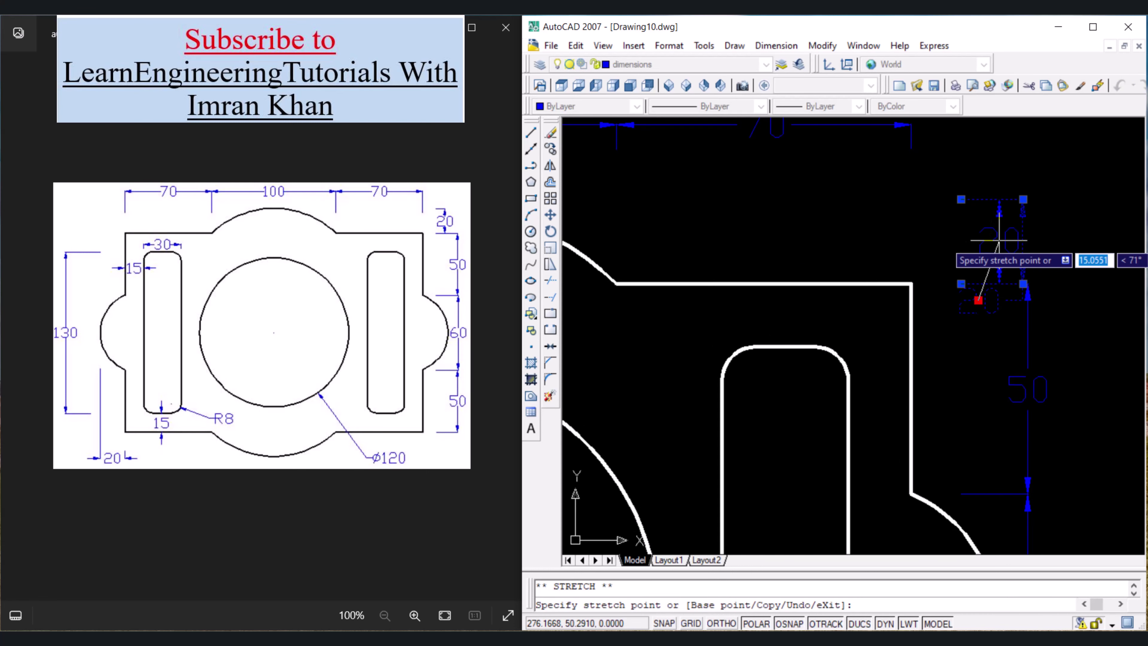
left_click(999, 240)
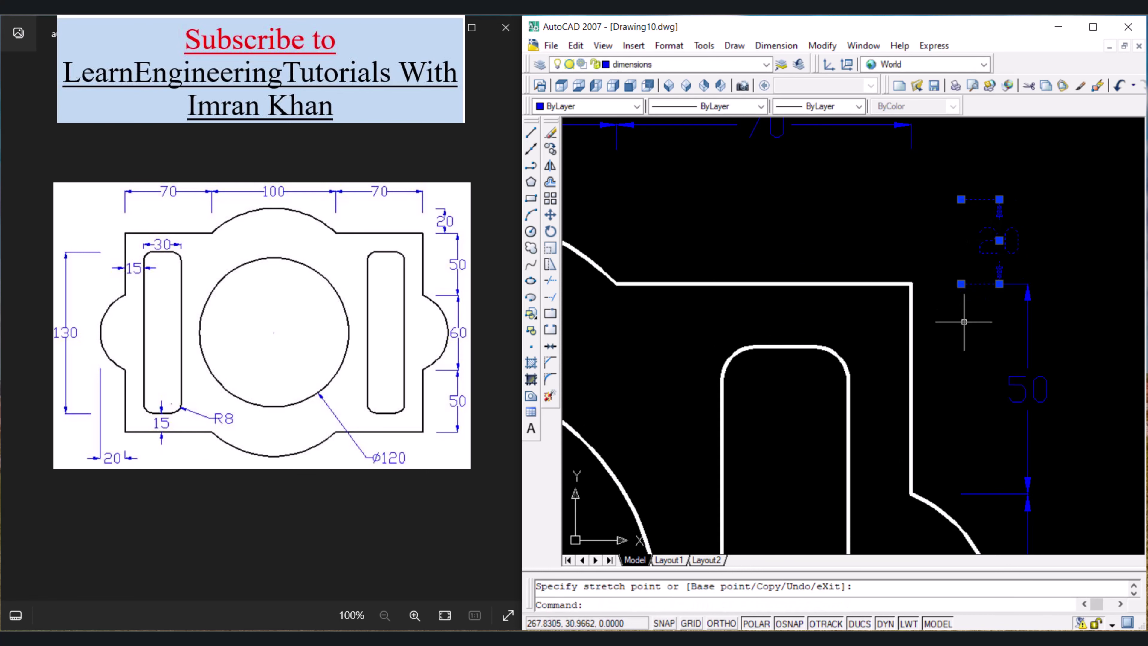
left_click(998, 240)
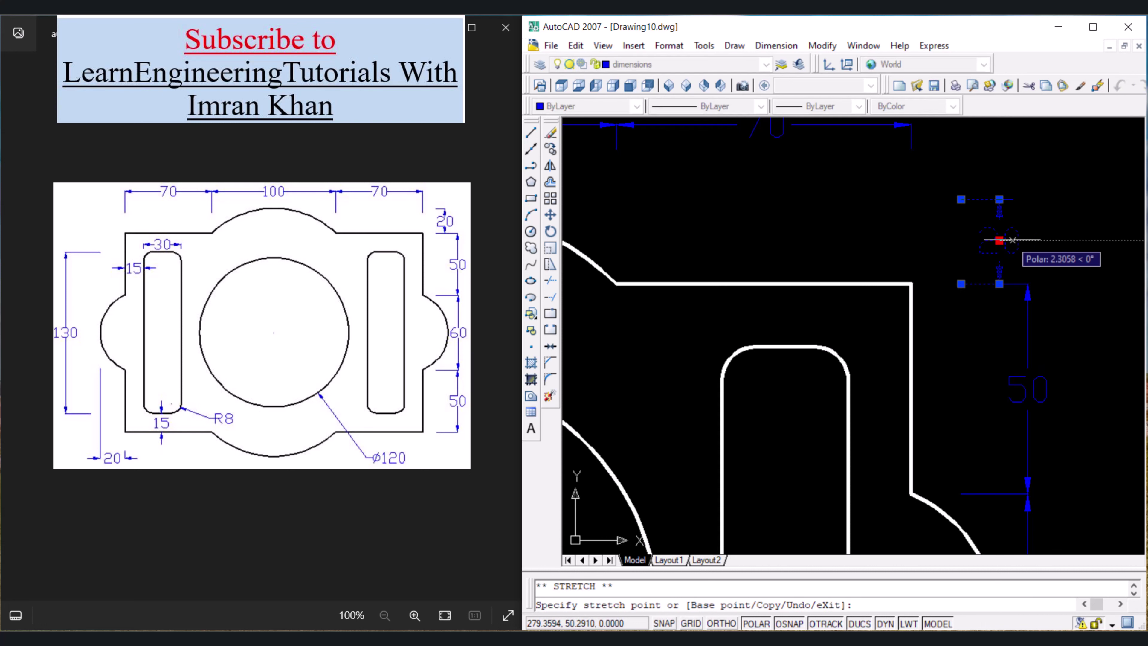
left_click(1028, 240)
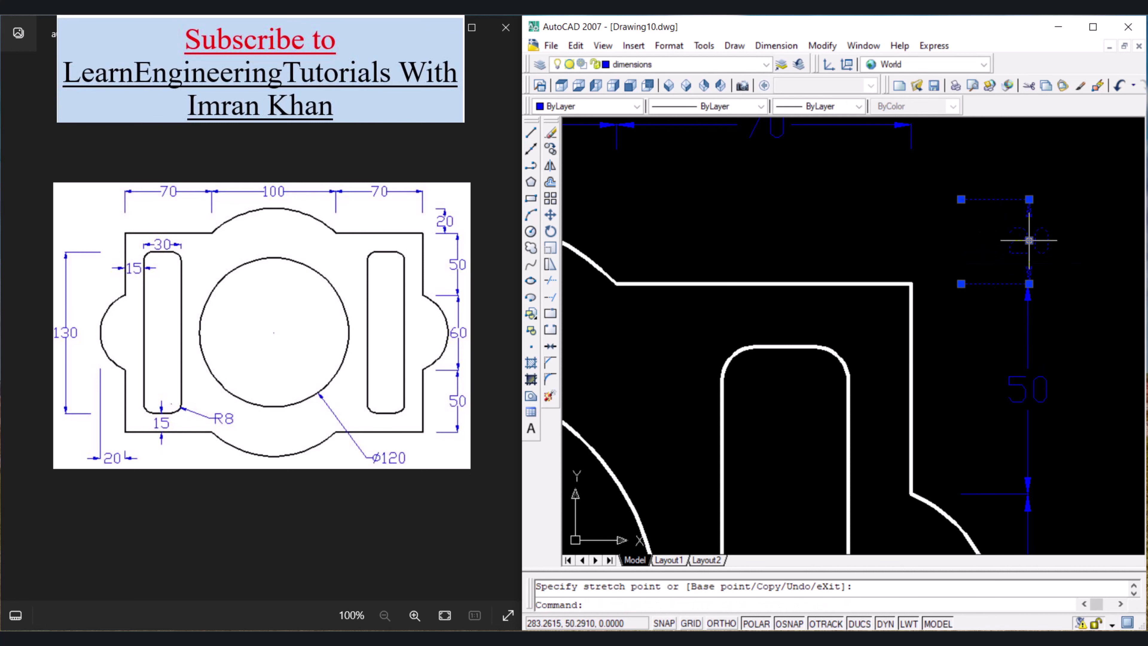
key("Escape")
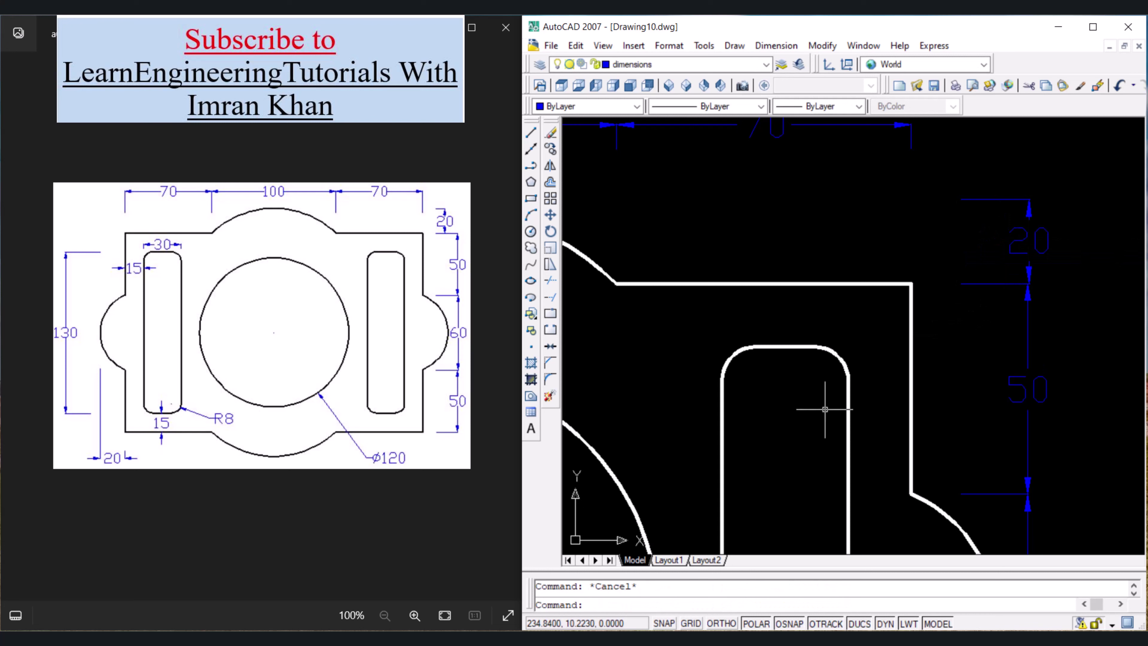
Switch to Layout1 to show the dimensioned plate in paper space.
left_click(668, 560)
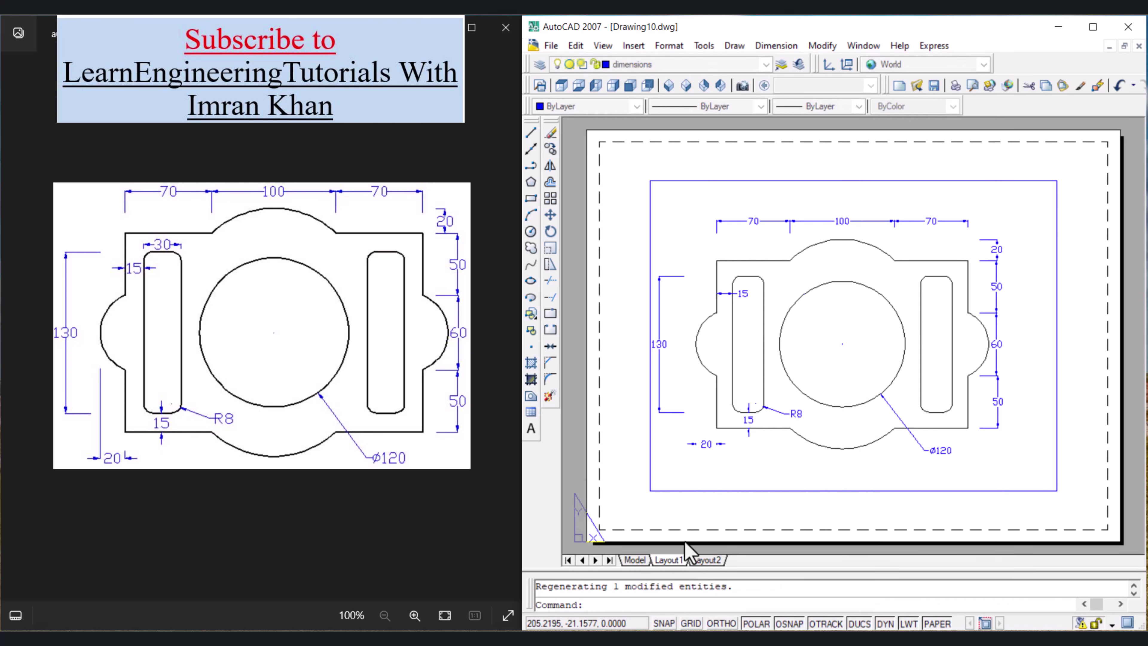